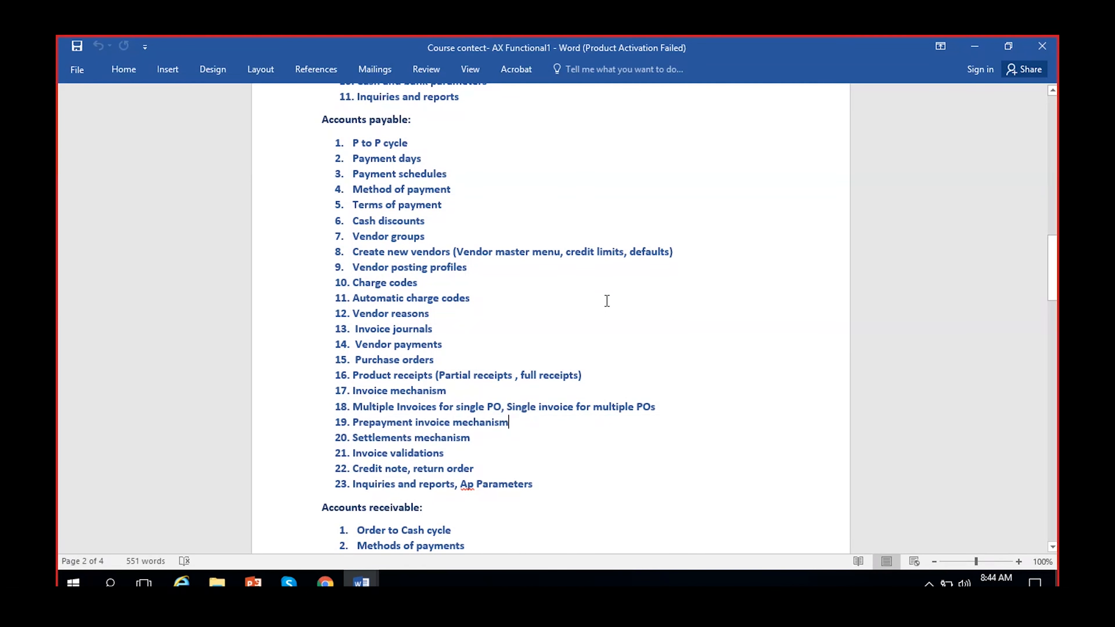
# Switch to Dynamics 365 in Chrome, leave the Auto charges form and open the Accounts payable list of all purchase orders.
pyautogui.scroll(2, 605, 301)
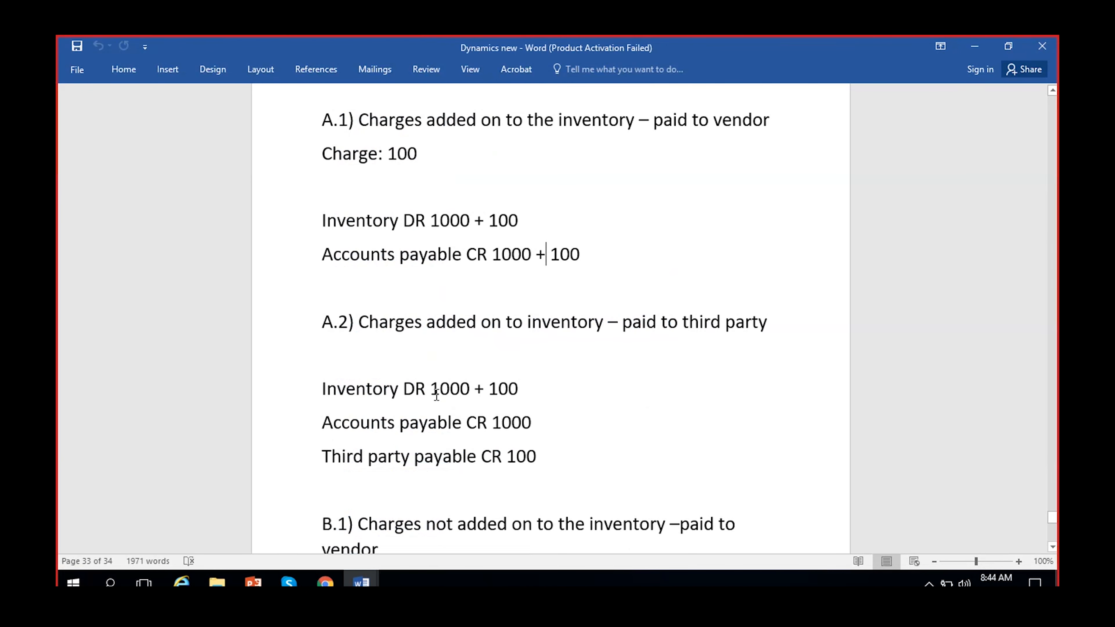
pyautogui.click(326, 583)
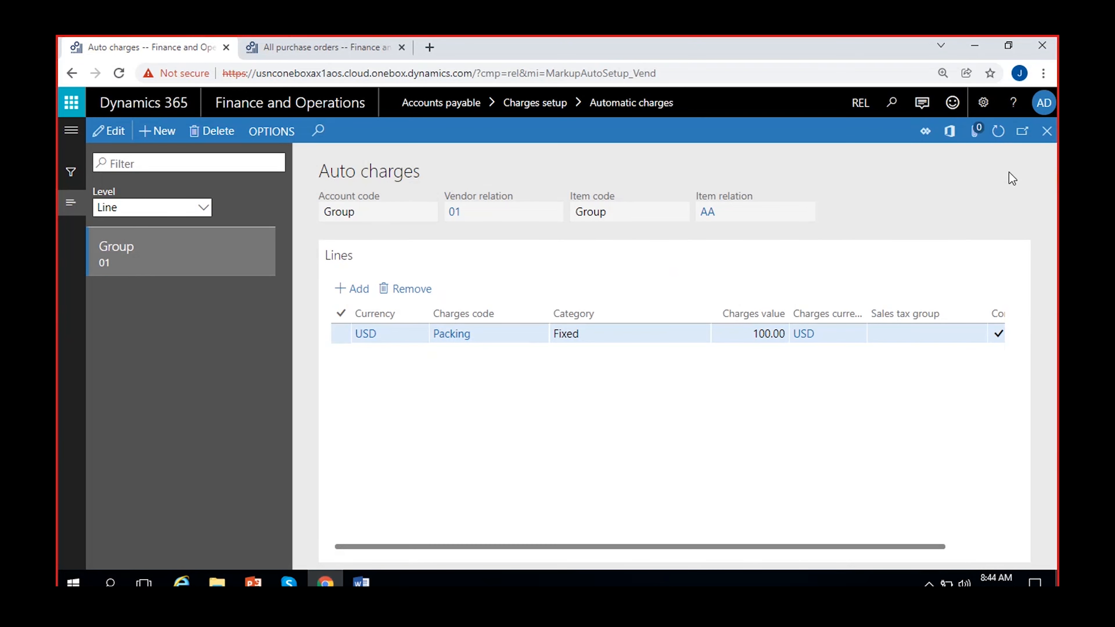
pyautogui.click(1043, 134)
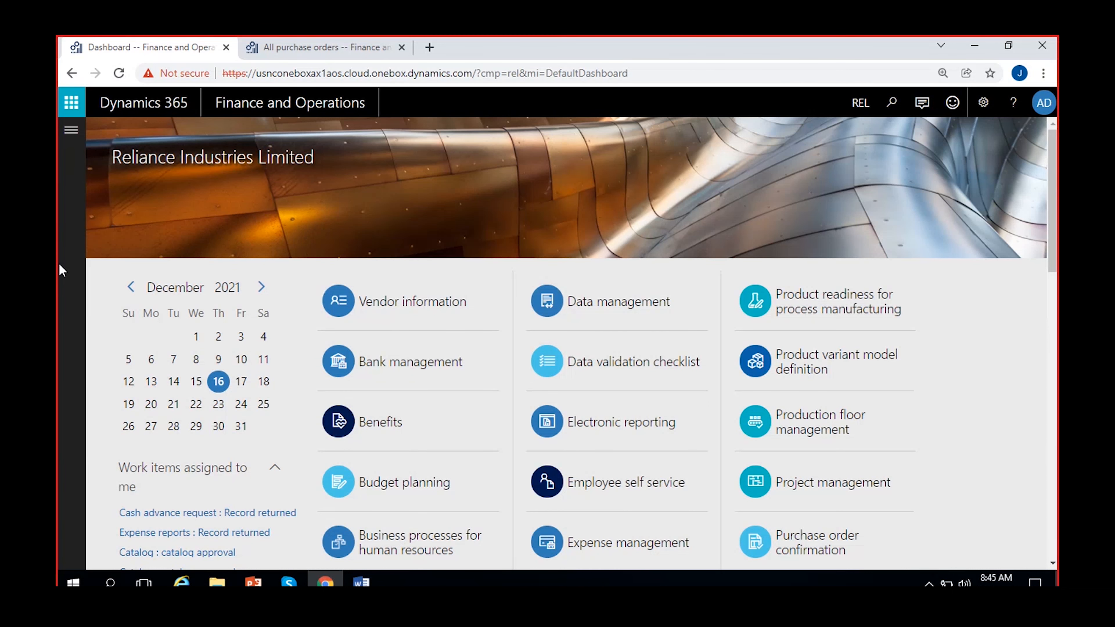
pyautogui.click(71, 130)
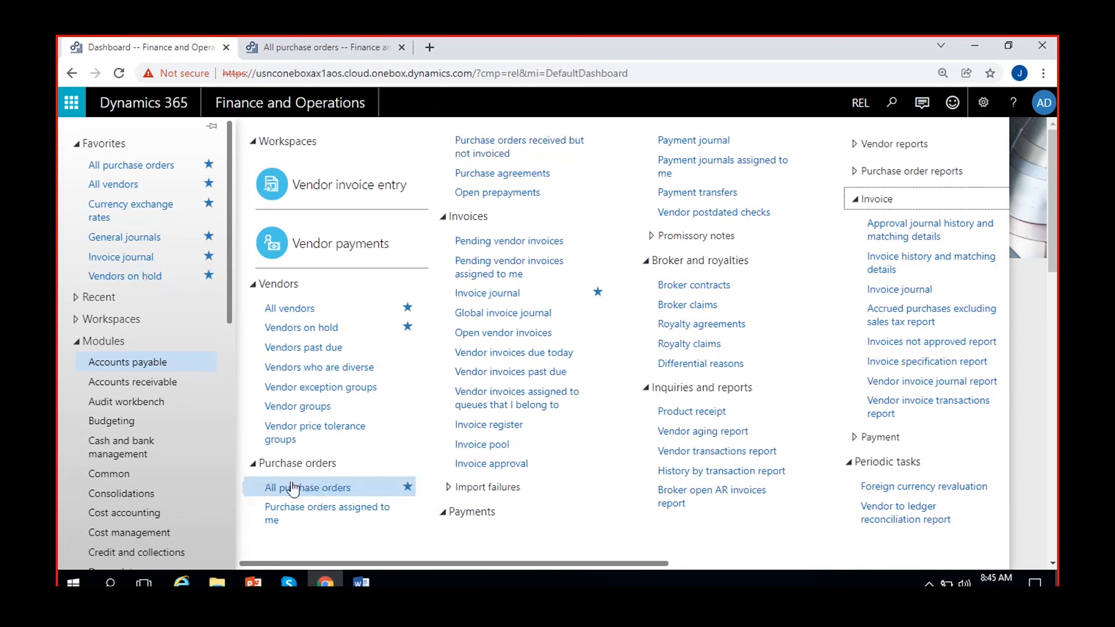
pyautogui.click(306, 490)
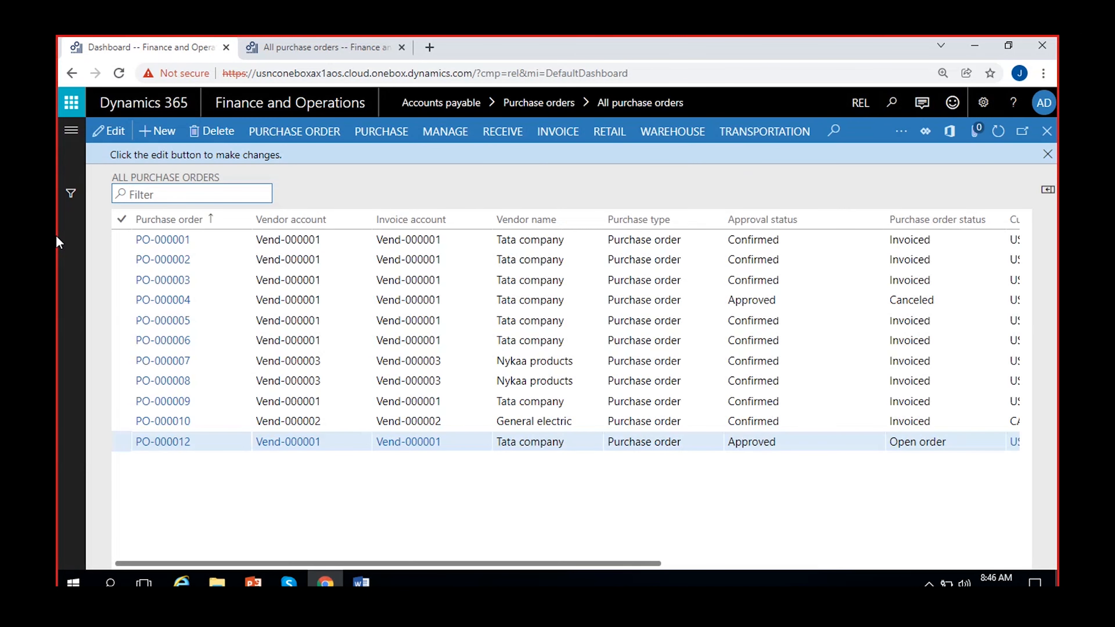
# Start a new purchase order for the vendor Tata company.
pyautogui.click(159, 133)
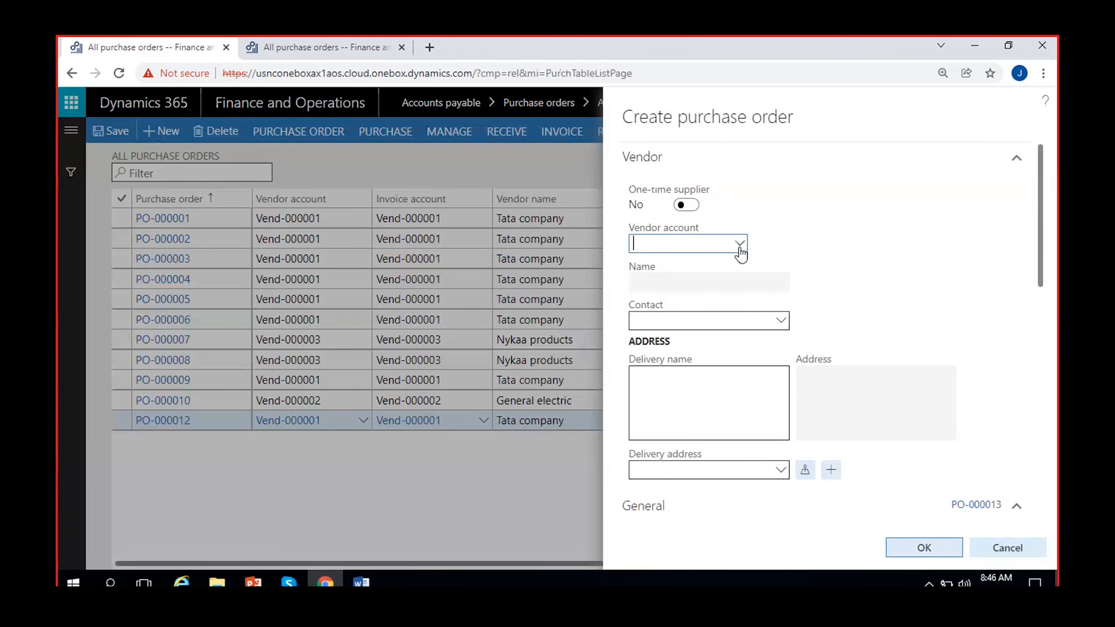
pyautogui.click(740, 244)
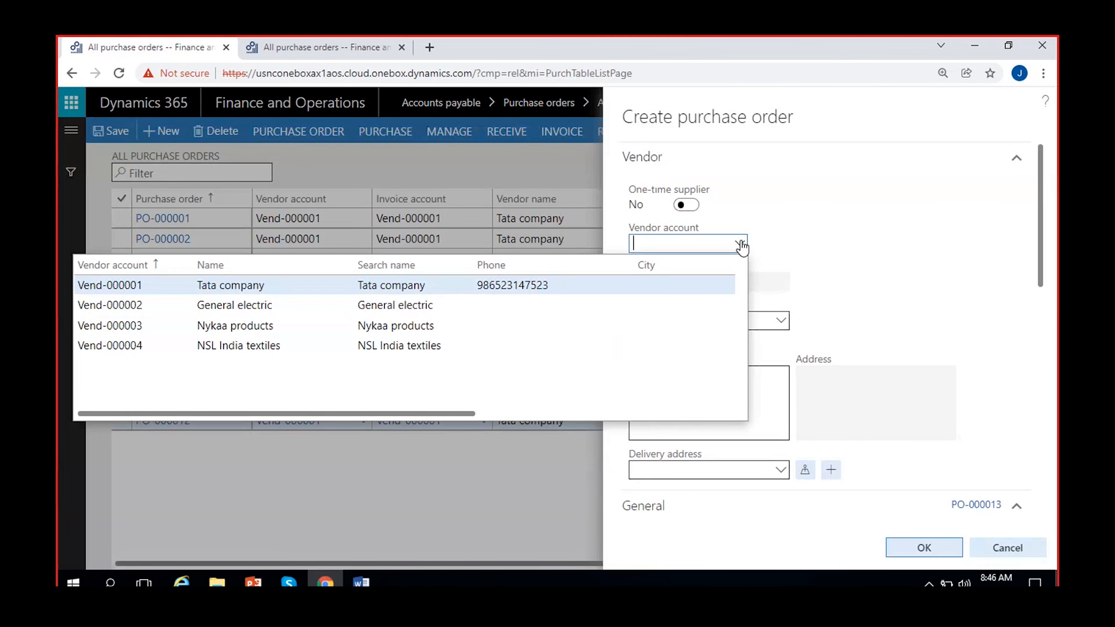
pyautogui.click(311, 284)
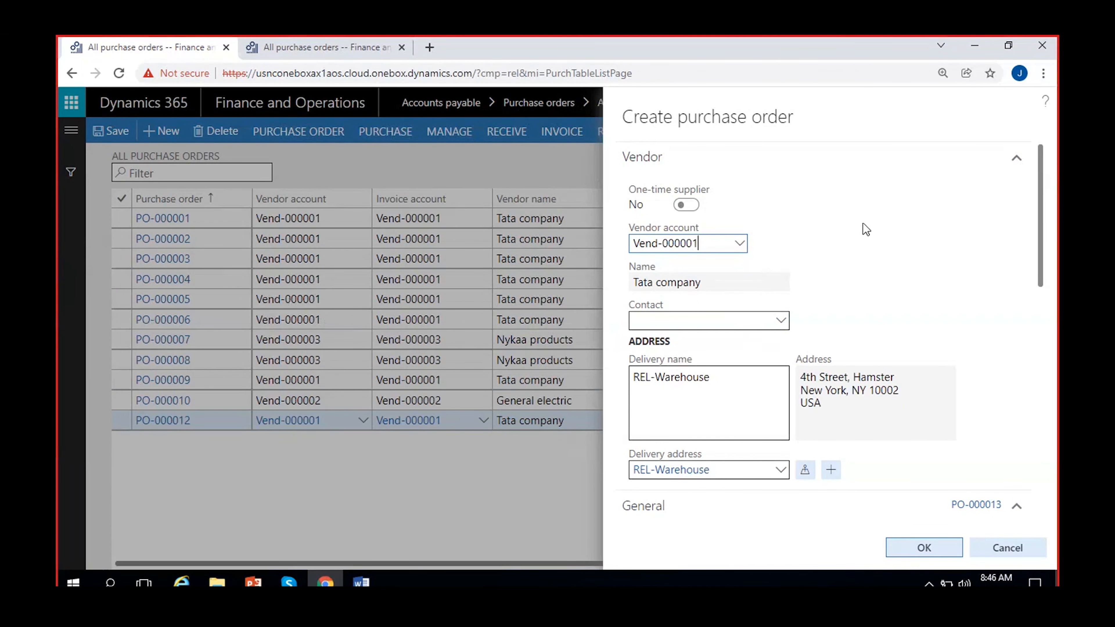
# Set the new order's warehouse to 11 and its purchase type to Returned order.
pyautogui.scroll(-5, 864, 229)
pyautogui.click(833, 387)
pyautogui.write('11')
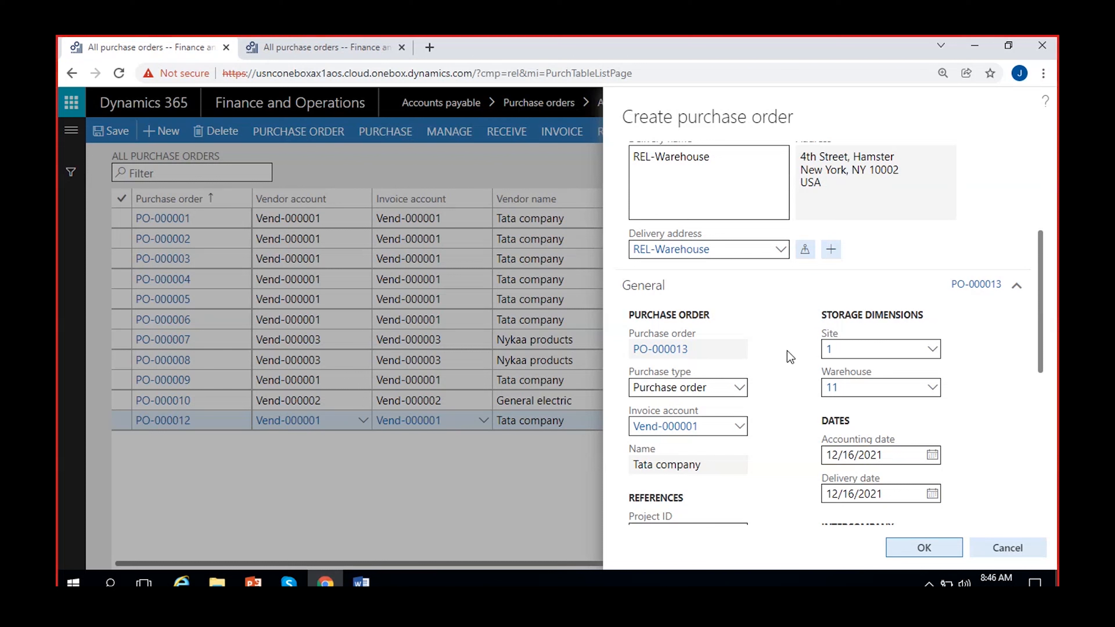
pyautogui.click(740, 388)
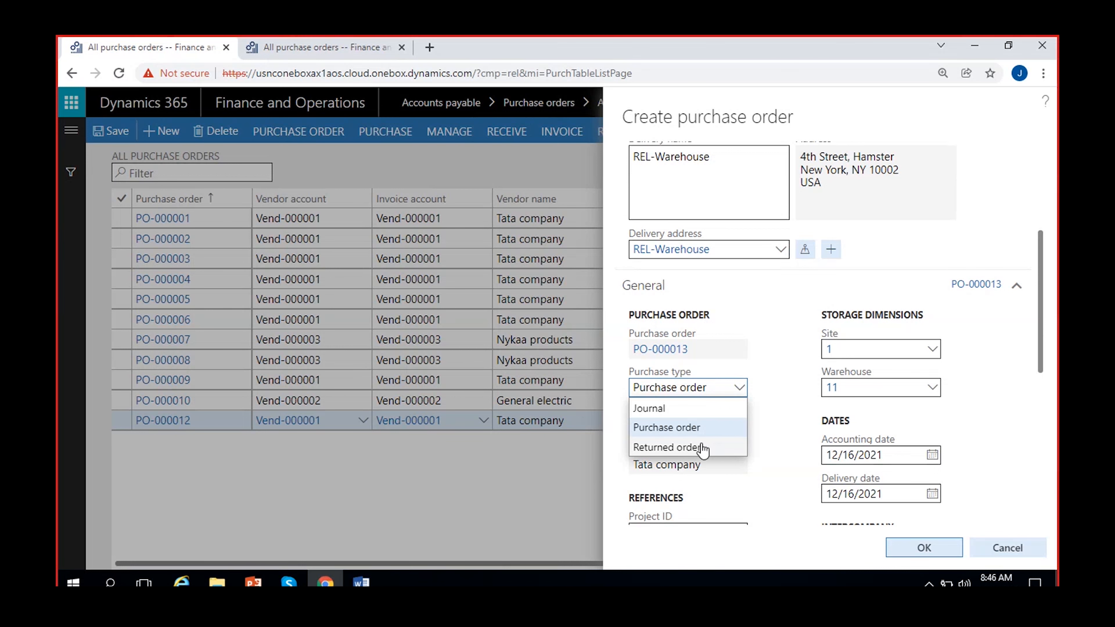
pyautogui.click(714, 448)
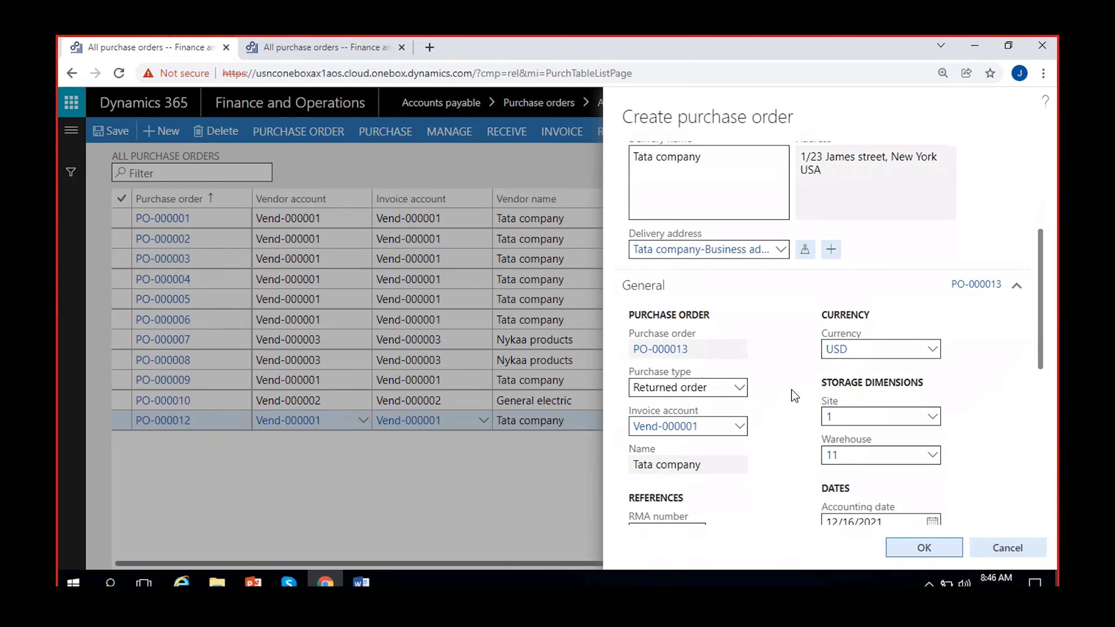
# Examine the returned order's delivery address and the list of other available delivery addresses.
pyautogui.scroll(2, 794, 395)
pyautogui.moveTo(800, 230); pyautogui.dragTo(855, 253)
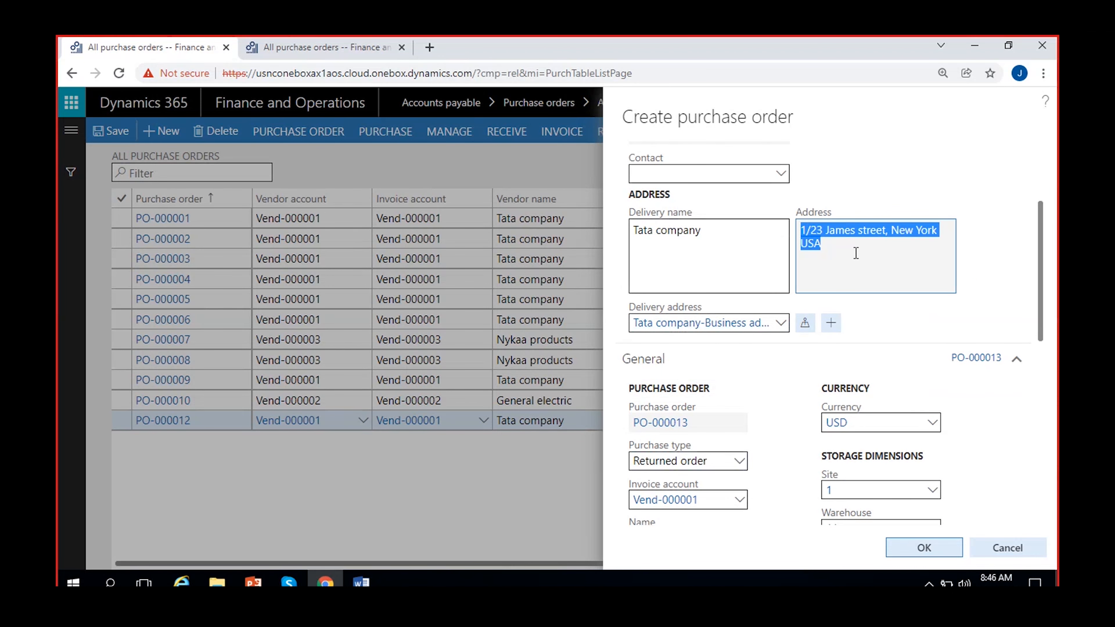
pyautogui.click(856, 252)
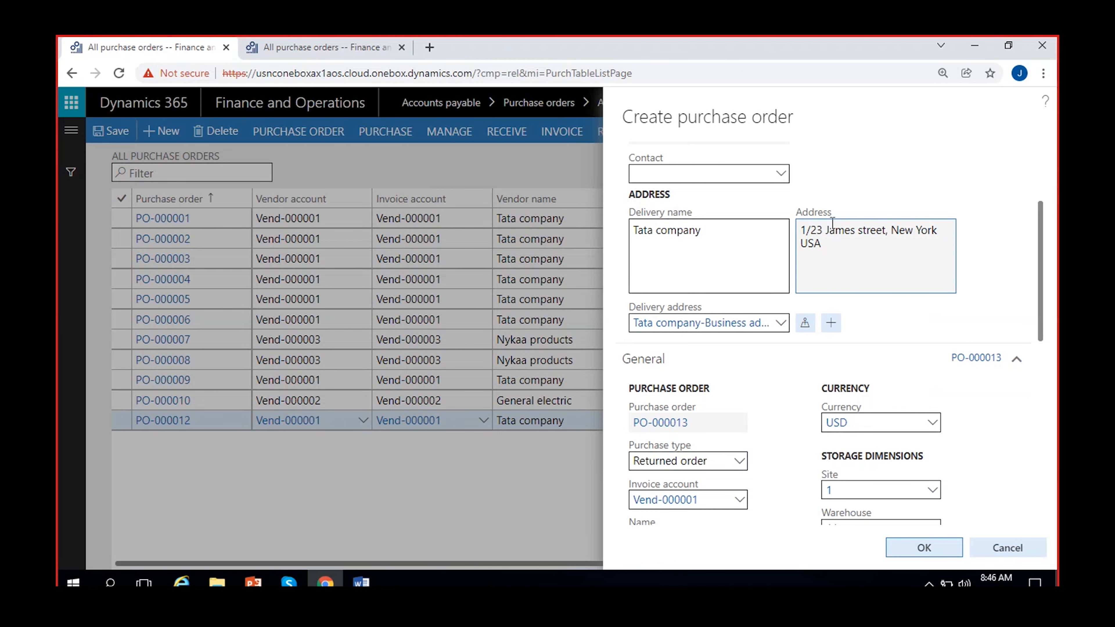
pyautogui.moveTo(852, 241); pyautogui.dragTo(795, 217)
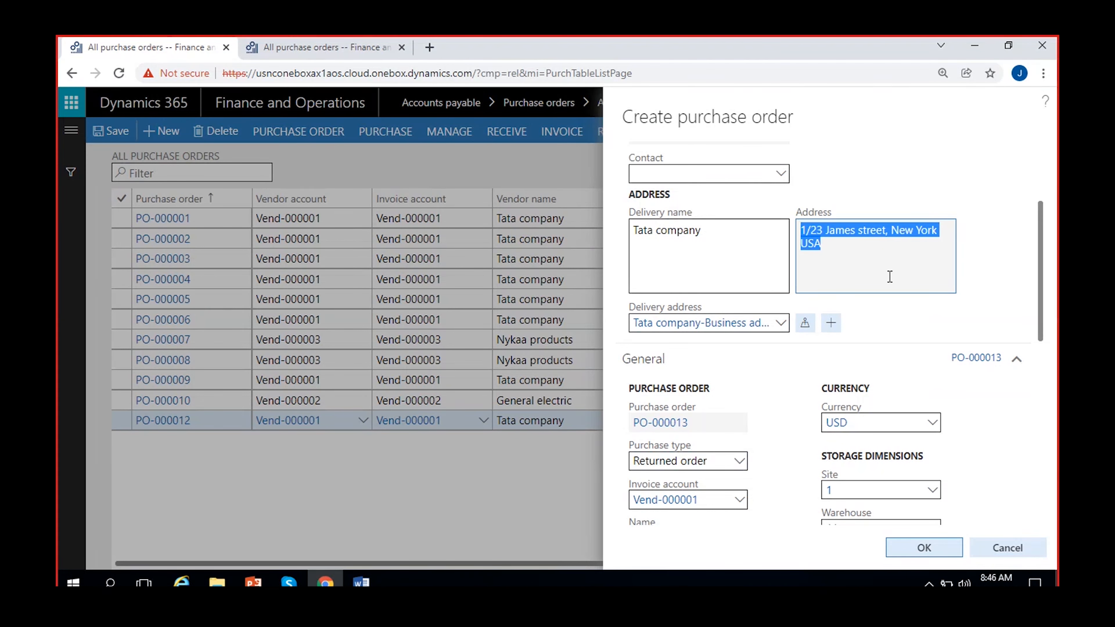
pyautogui.click(979, 241)
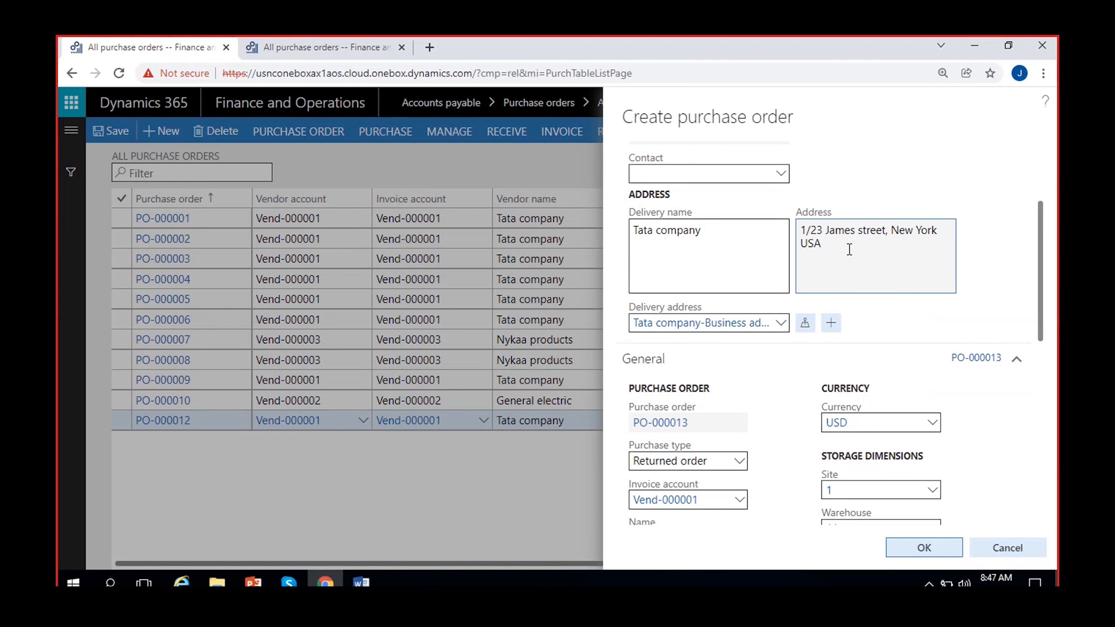
pyautogui.moveTo(849, 249); pyautogui.dragTo(788, 229)
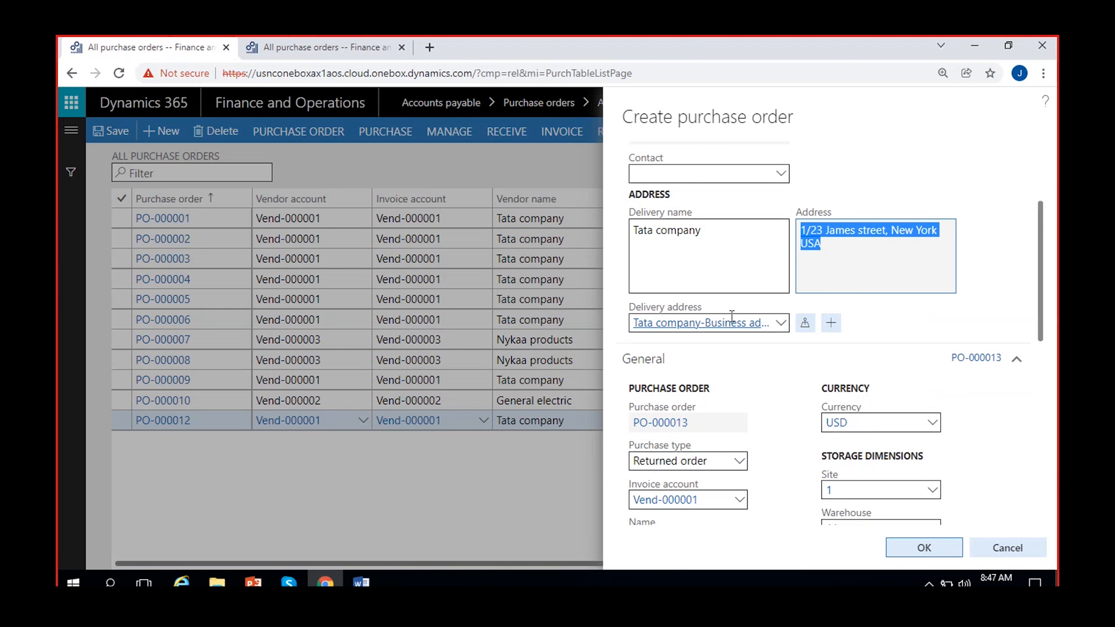
pyautogui.click(833, 300)
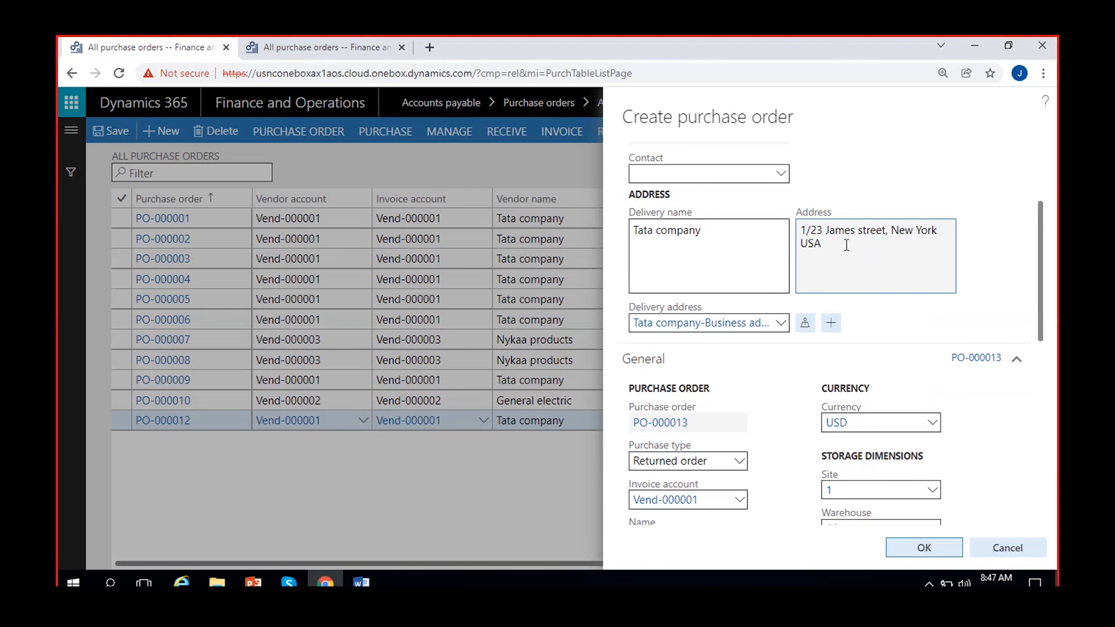
pyautogui.click(781, 327)
pyautogui.click(782, 325)
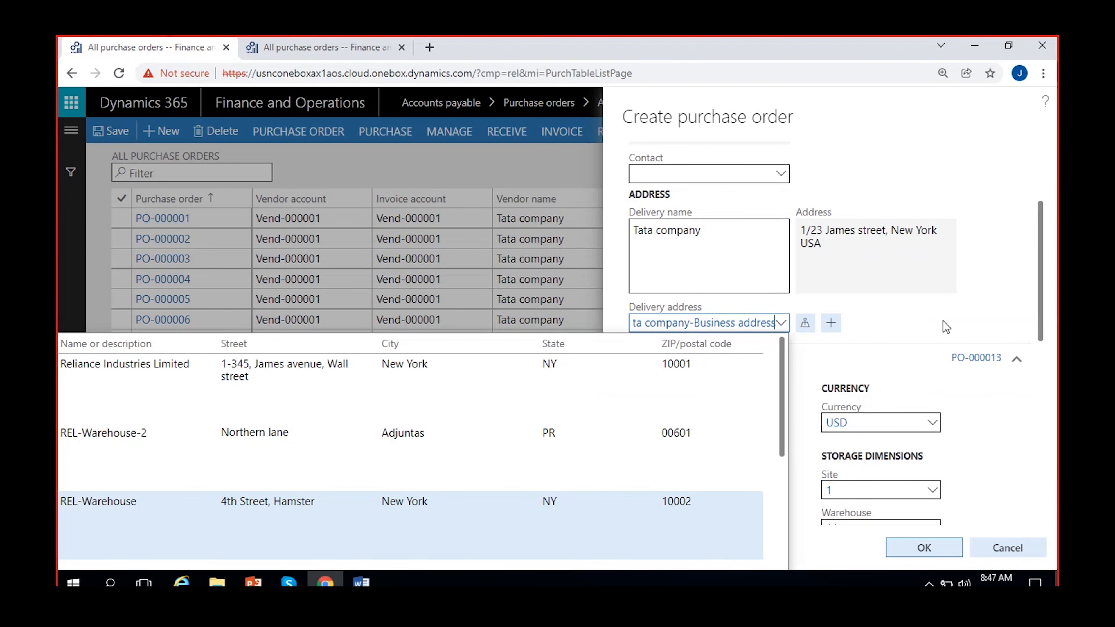
pyautogui.scroll(-3, 543, 488)
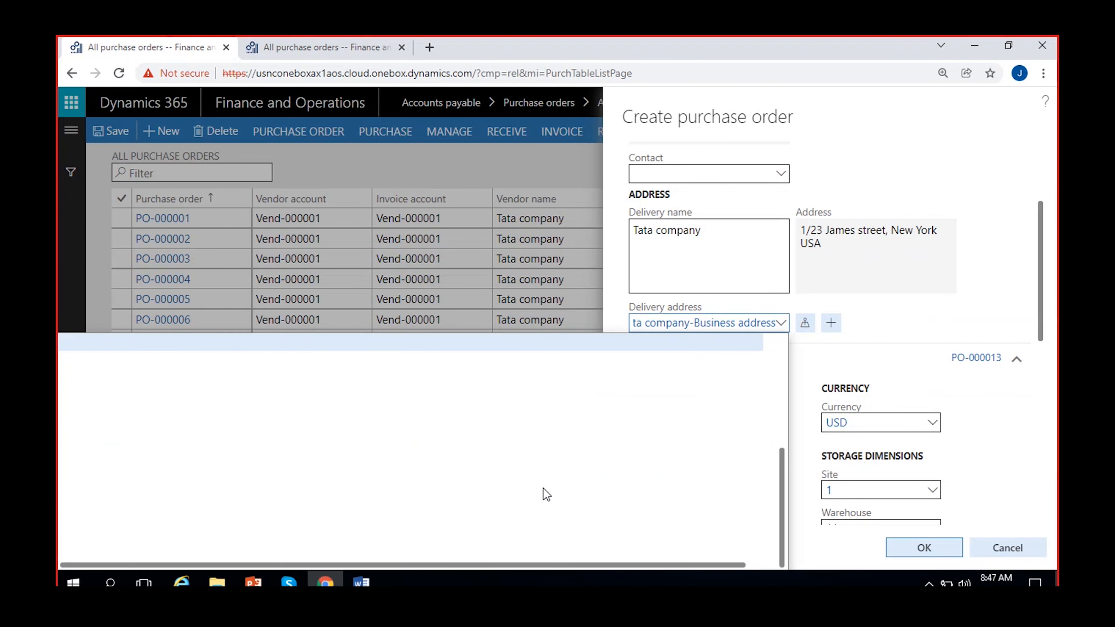
pyautogui.scroll(3, 533, 454)
pyautogui.click(904, 316)
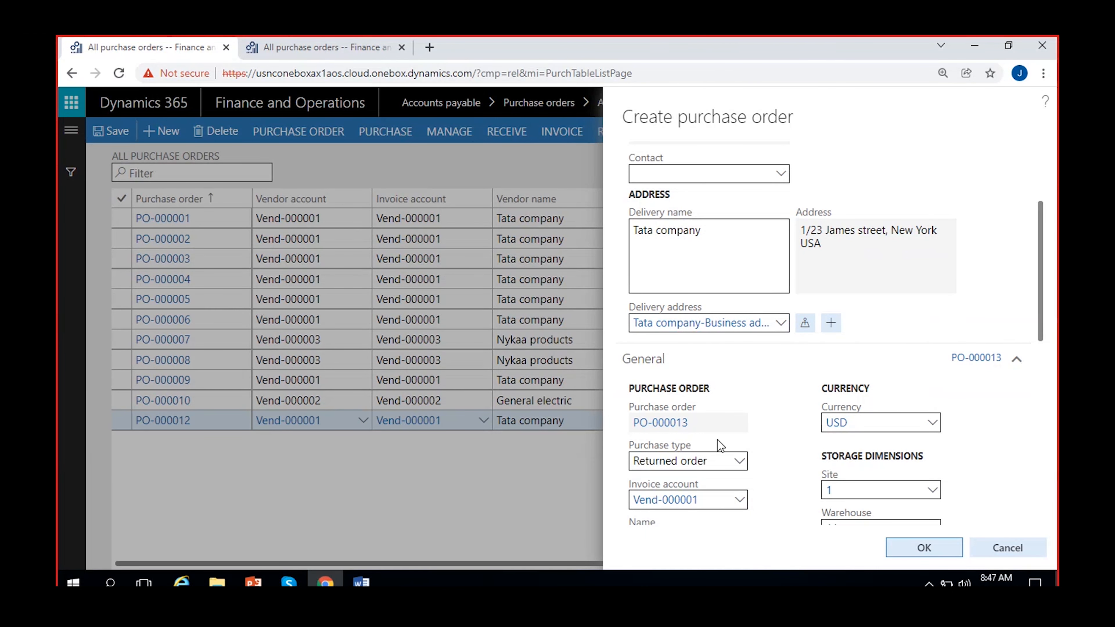
# Enter RMA-45 as the RMA number and create the returned purchase order.
pyautogui.scroll(-5, 773, 464)
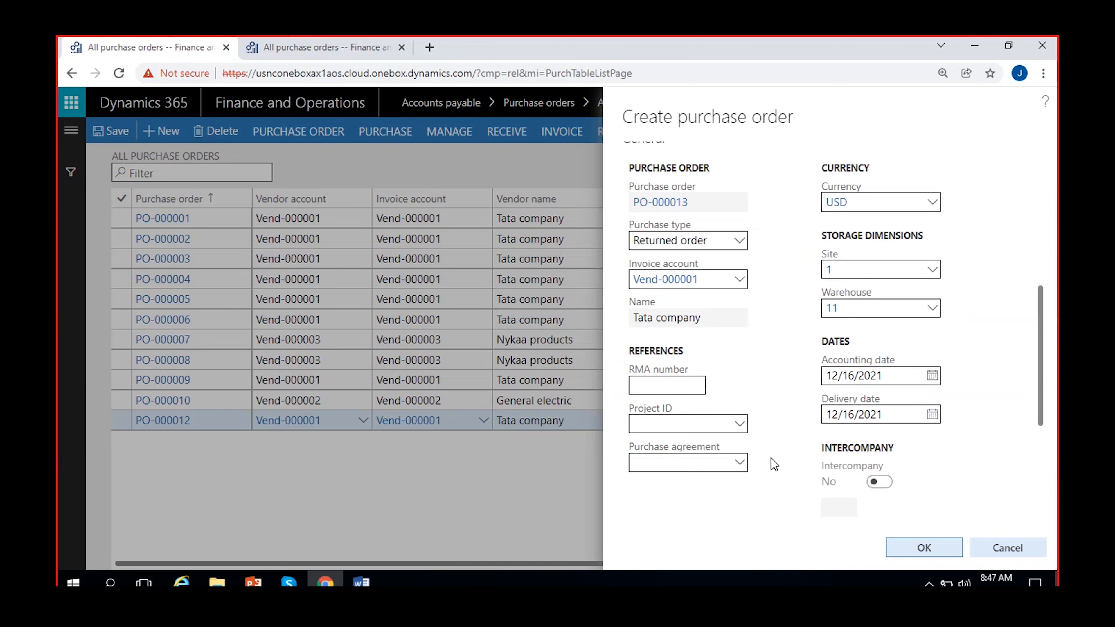
pyautogui.click(651, 388)
pyautogui.write('RMA_')
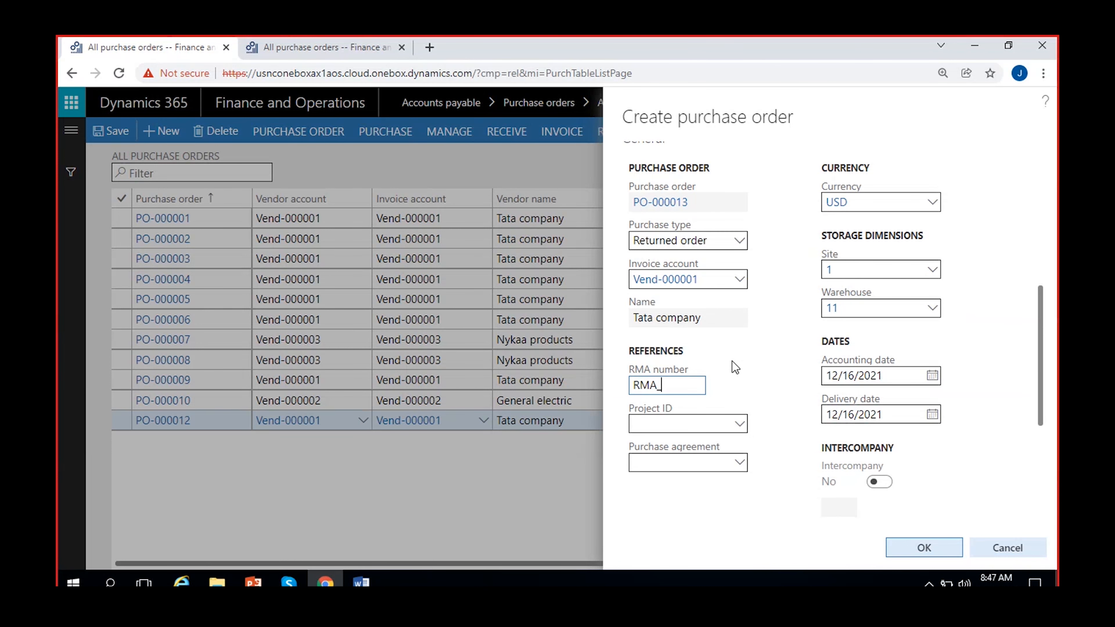
pyautogui.press('BackSpace')
pyautogui.write('-45')
pyautogui.click(772, 371)
pyautogui.scroll(5, 778, 381)
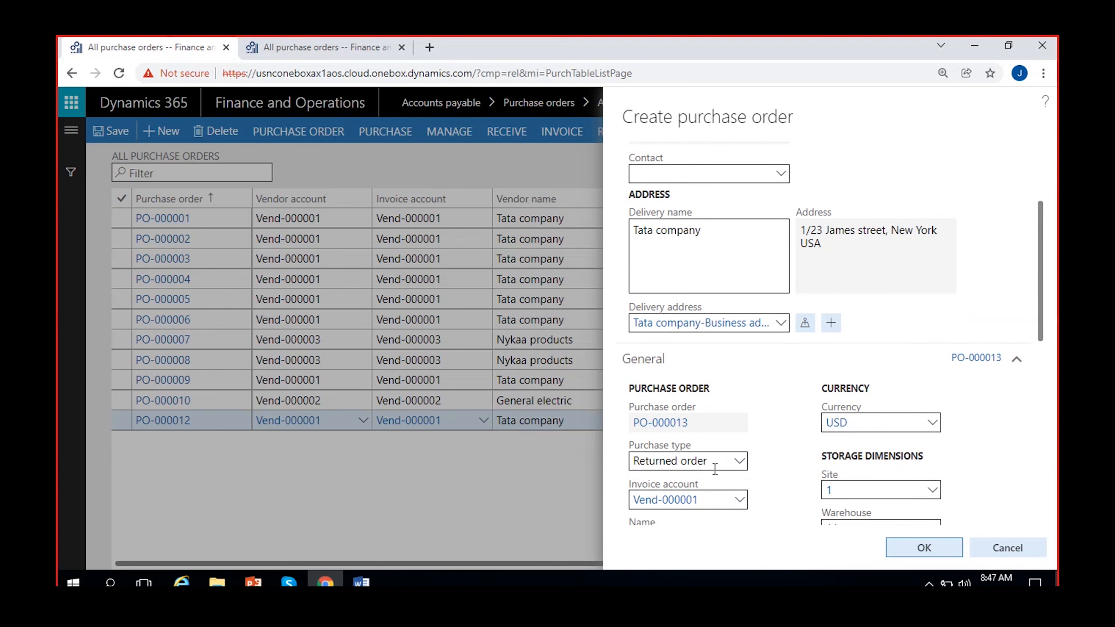
pyautogui.scroll(-3, 805, 461)
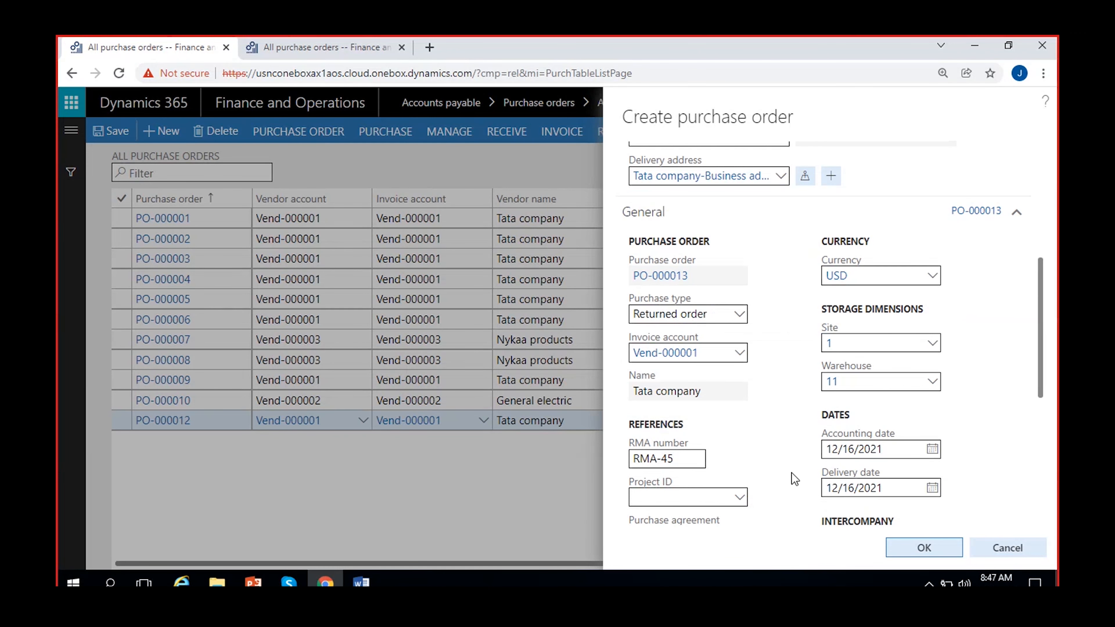
pyautogui.click(923, 548)
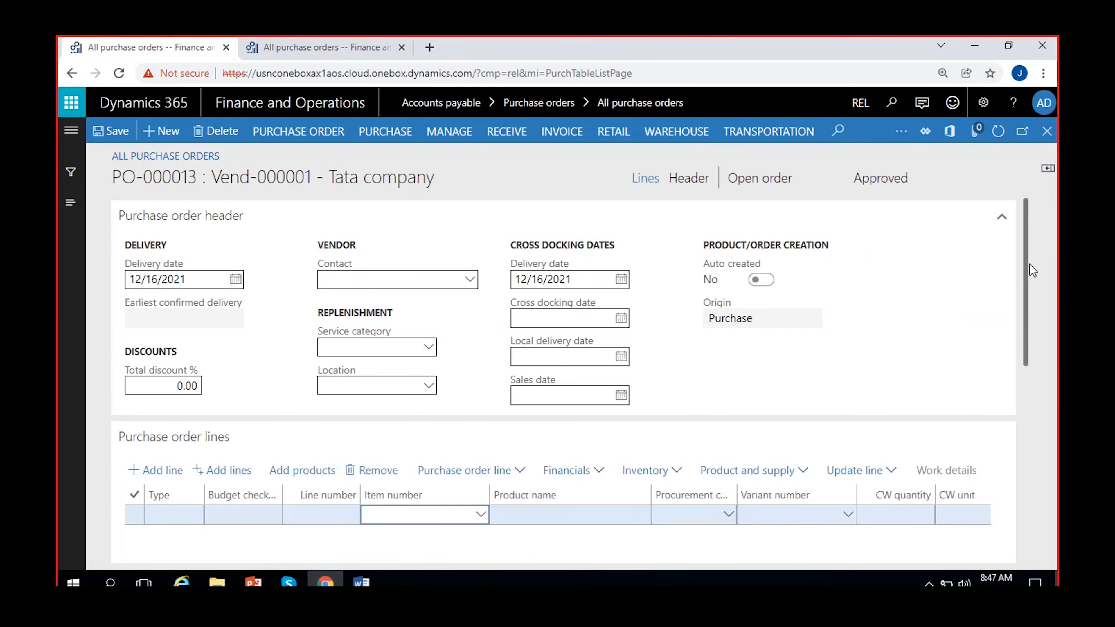
# Fill the purchase order line with item 0060 (Cricket Ball) and a quantity of -10.
pyautogui.moveTo(1030, 264); pyautogui.dragTo(1030, 317)
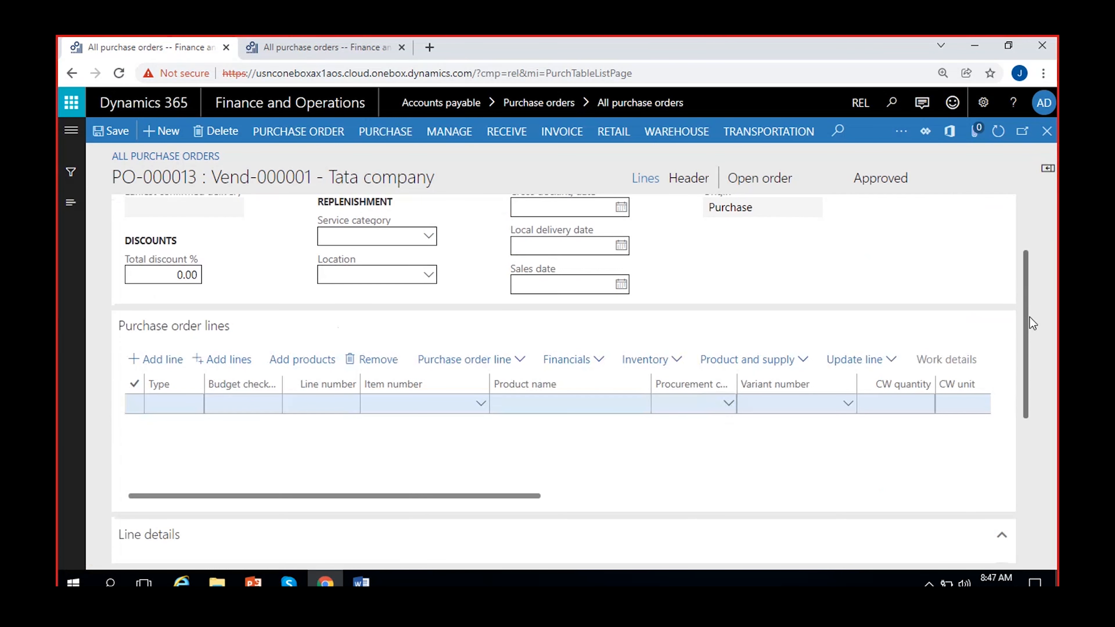
pyautogui.click(483, 405)
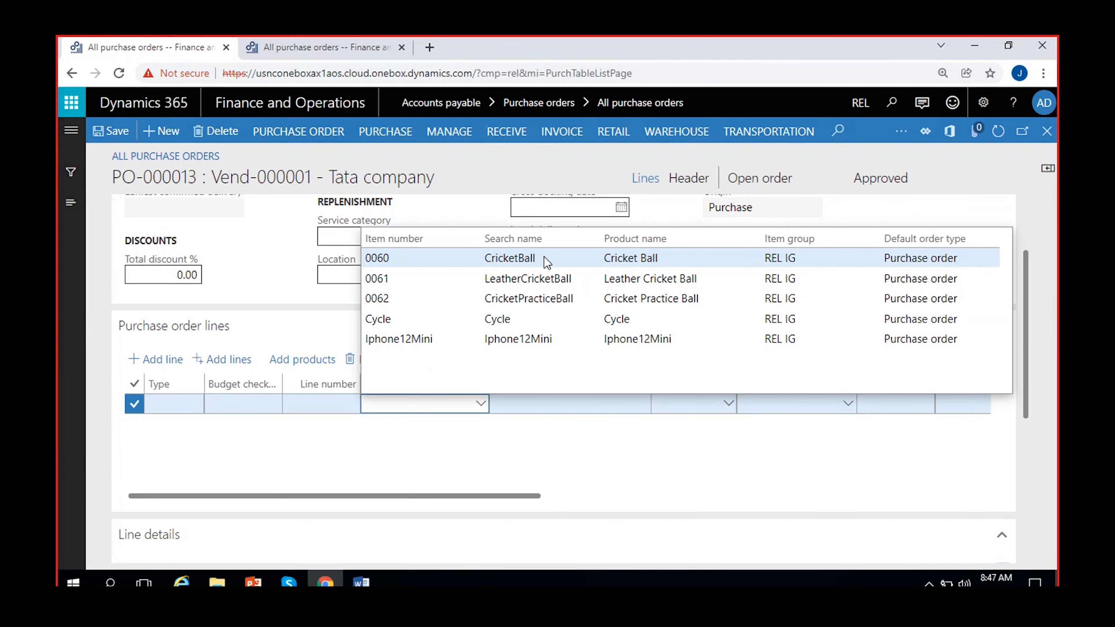
pyautogui.click(545, 259)
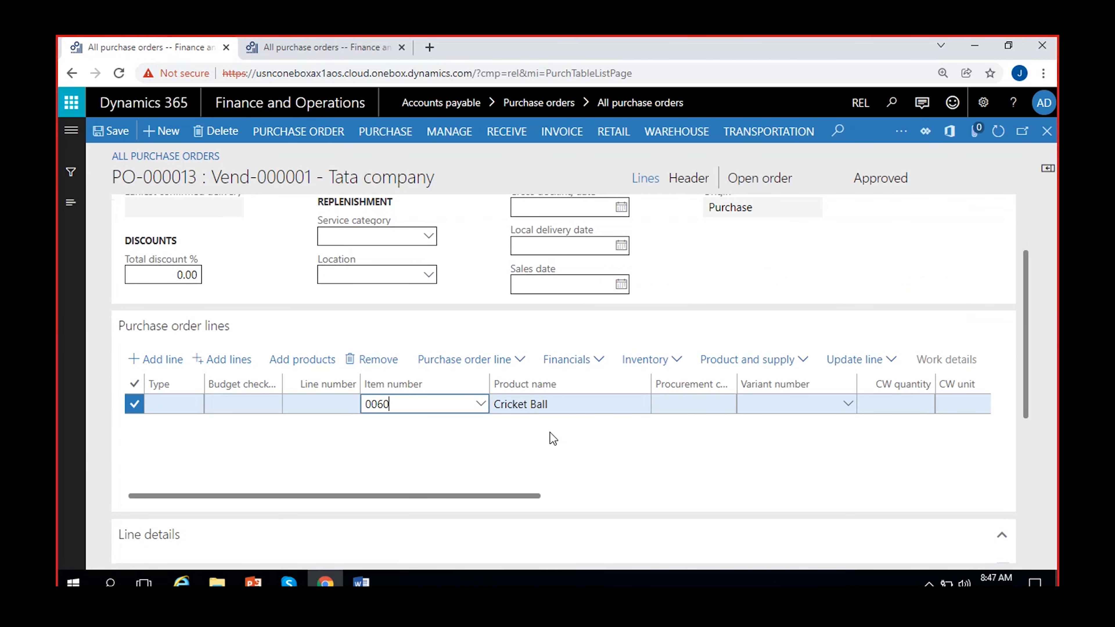
pyautogui.press('Tab')
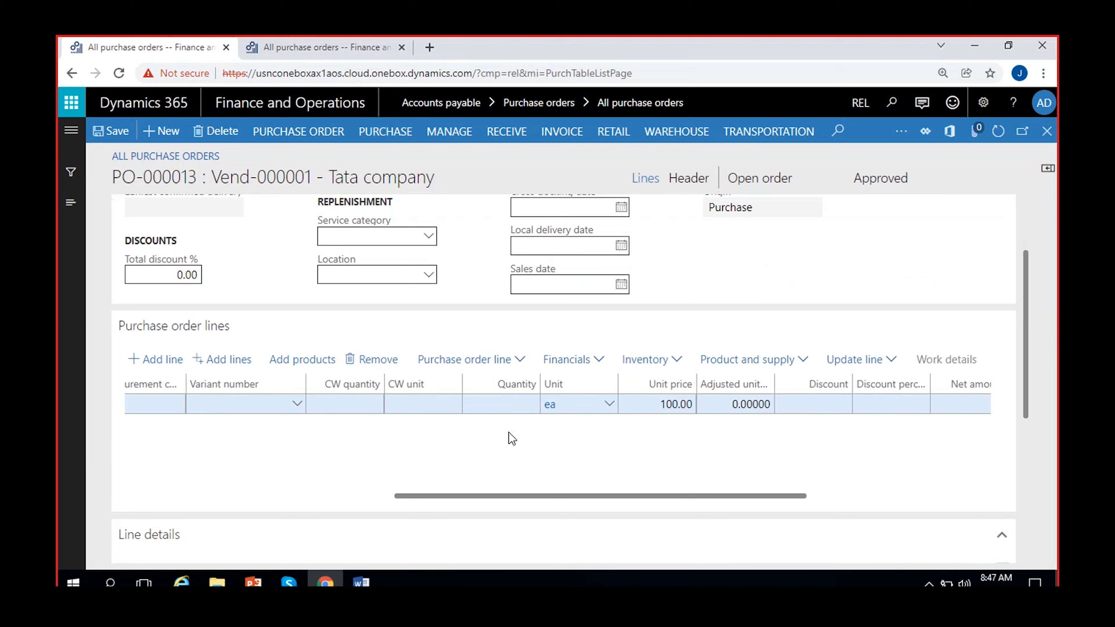
pyautogui.click(507, 403)
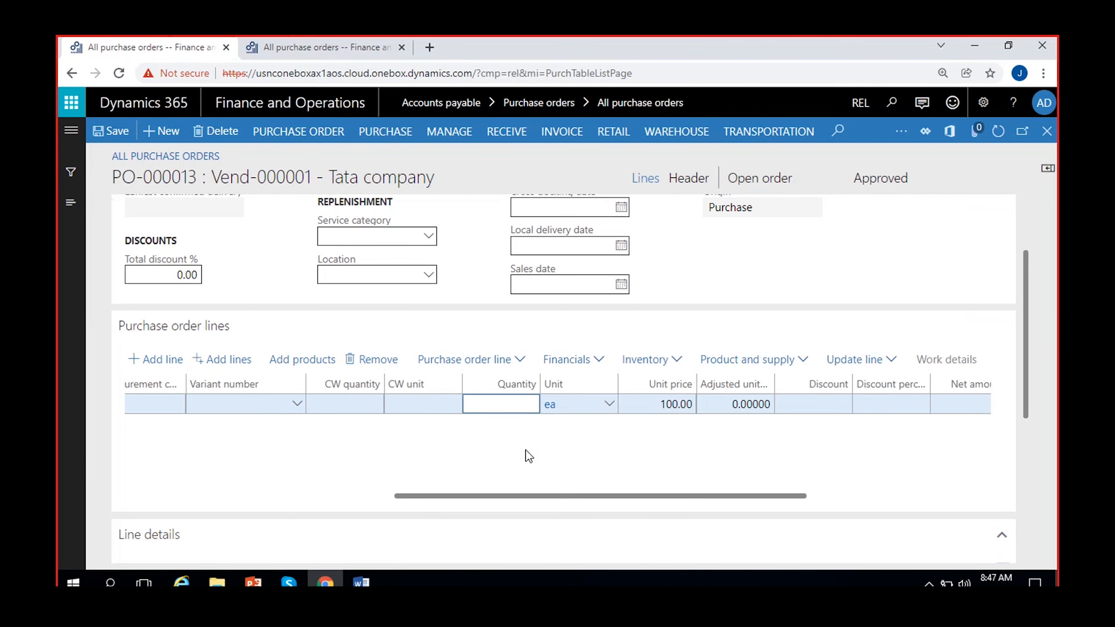
pyautogui.write('-10.00')
pyautogui.click(519, 451)
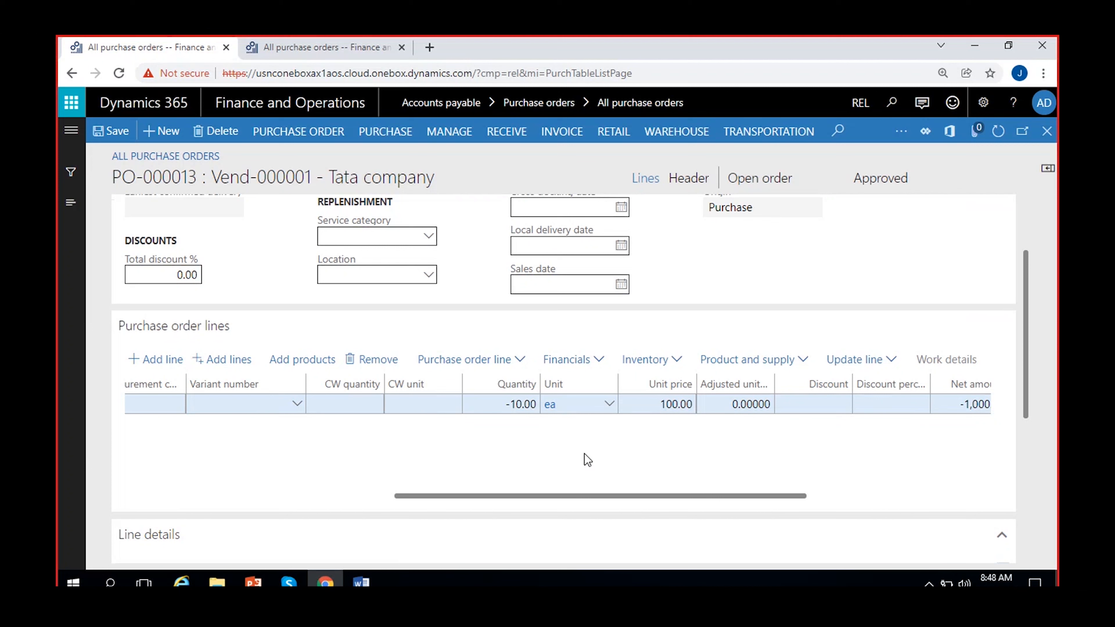
pyautogui.hscroll(3, 586, 459)
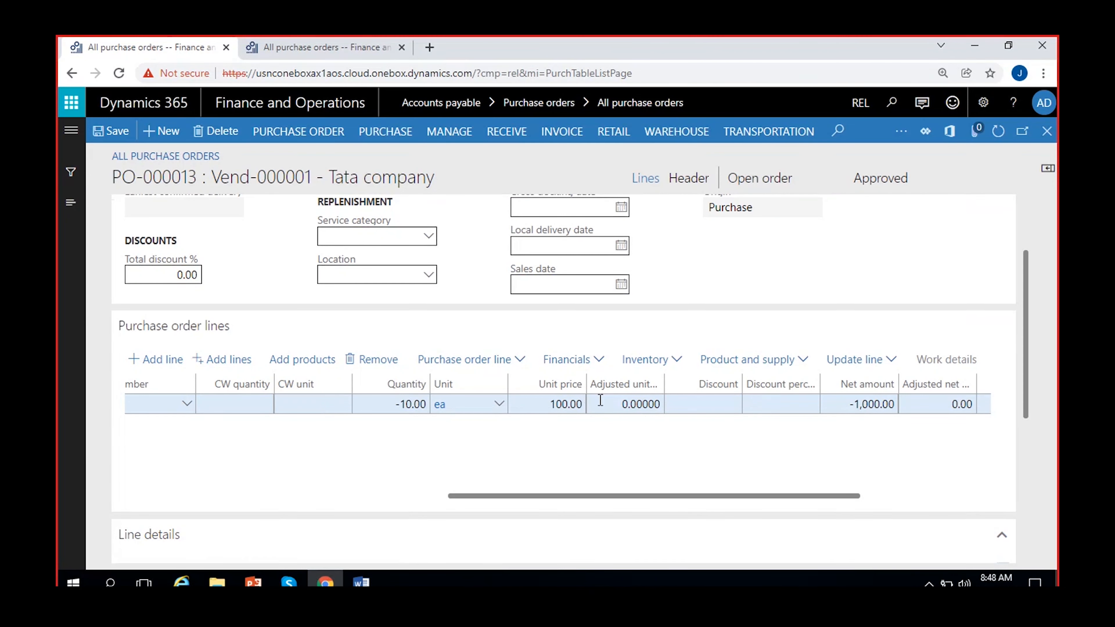
pyautogui.hscroll(5, 726, 469)
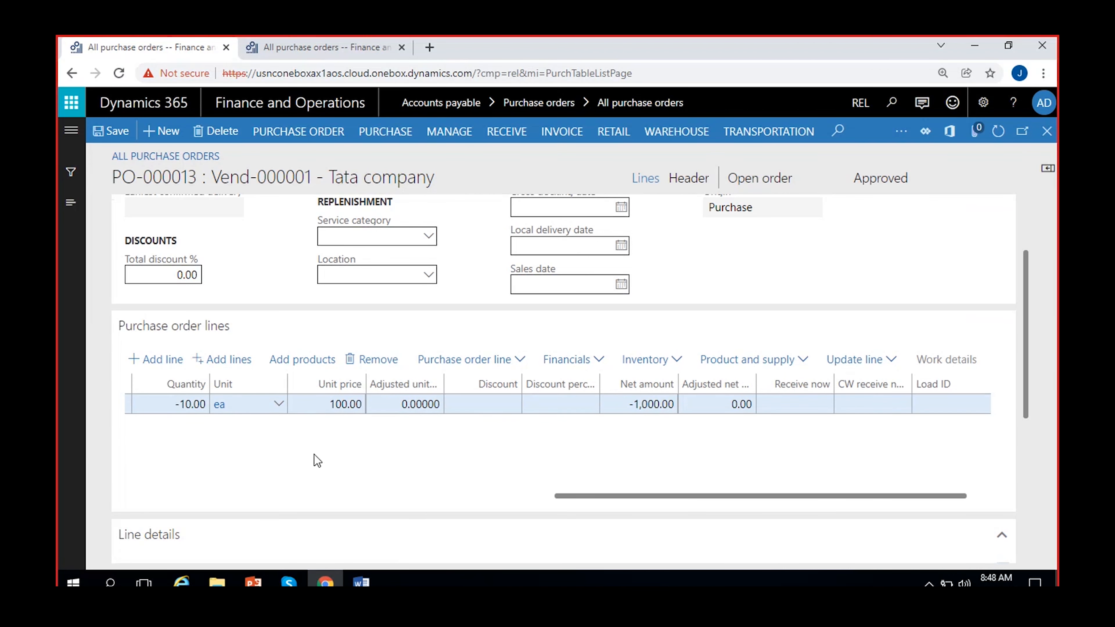
pyautogui.hscroll(-5, 307, 473)
pyautogui.hscroll(-5, 442, 473)
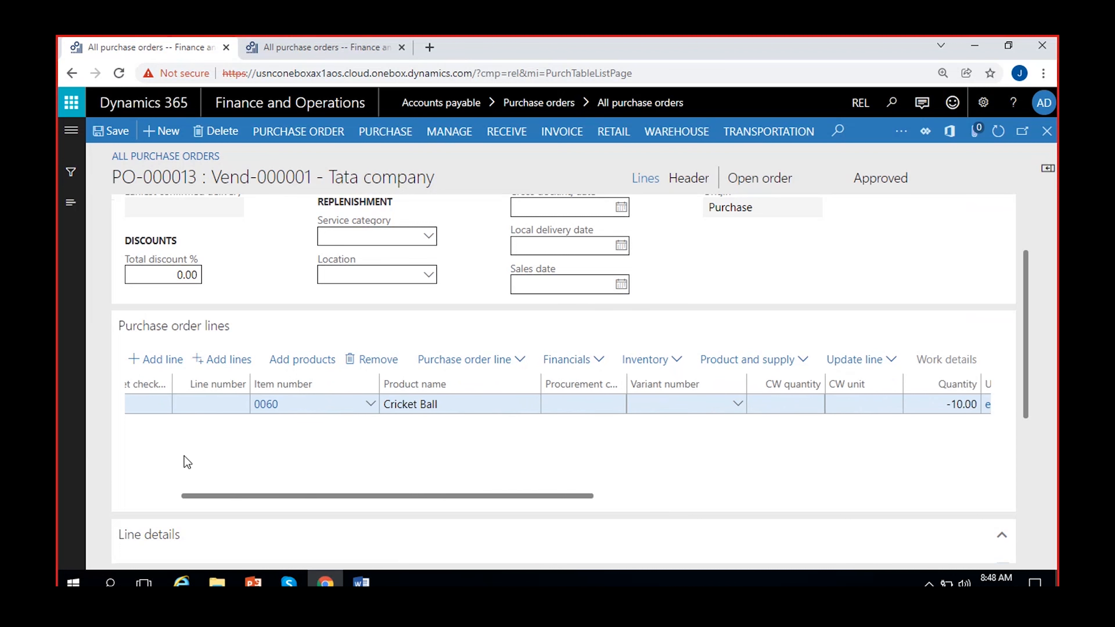
pyautogui.hscroll(2, 346, 472)
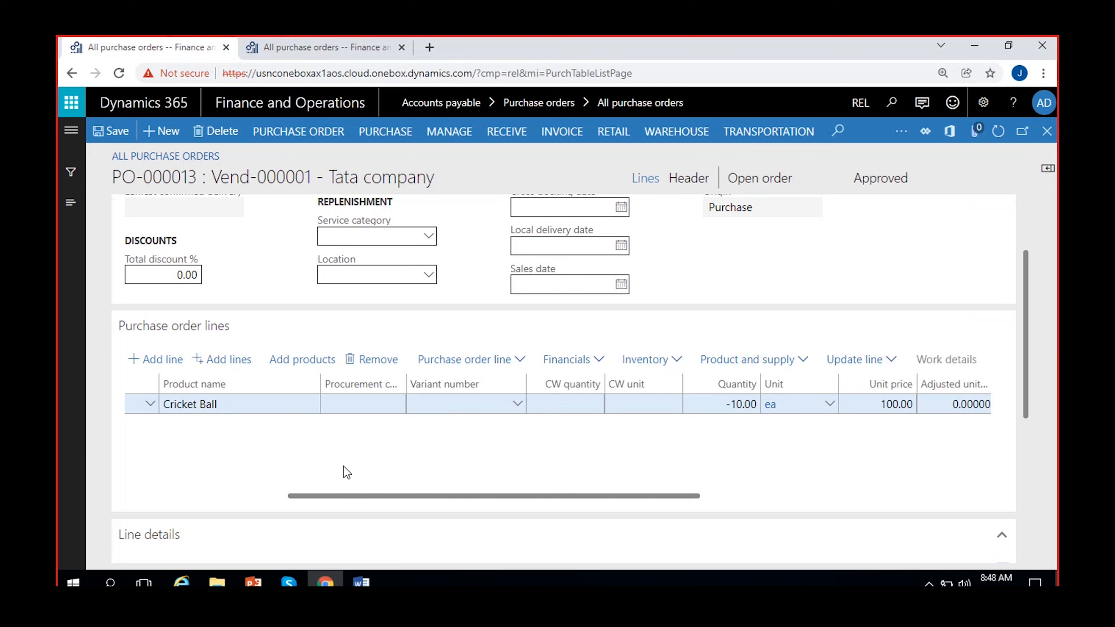
# Remove the Cricket Ball line from the order and open the credit note function for its purchase order lines.
pyautogui.hscroll(-5, 347, 472)
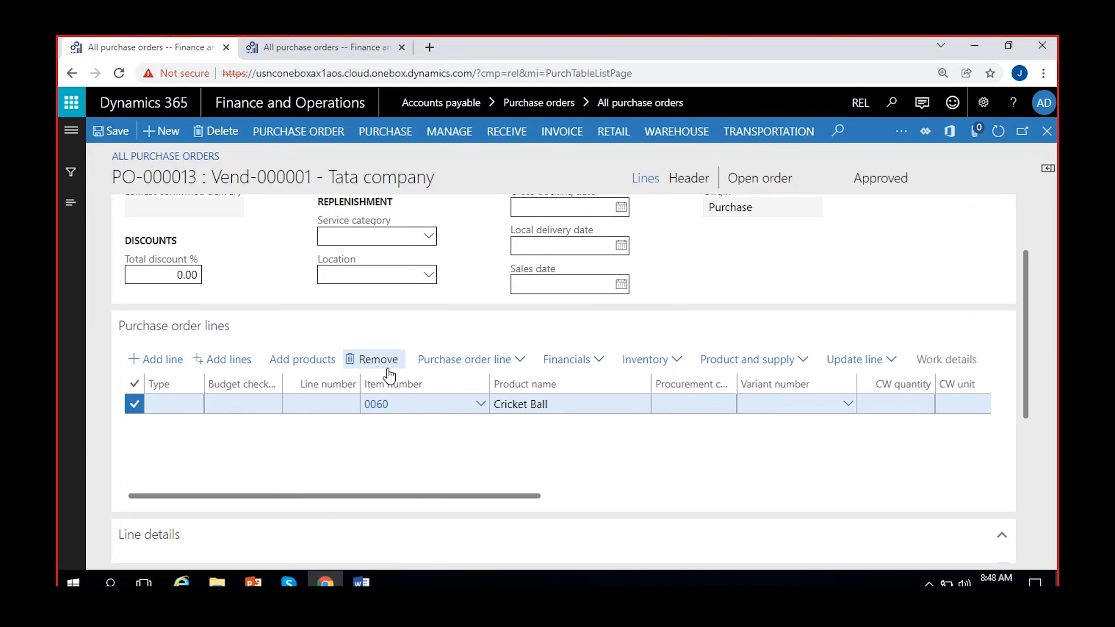
pyautogui.click(381, 360)
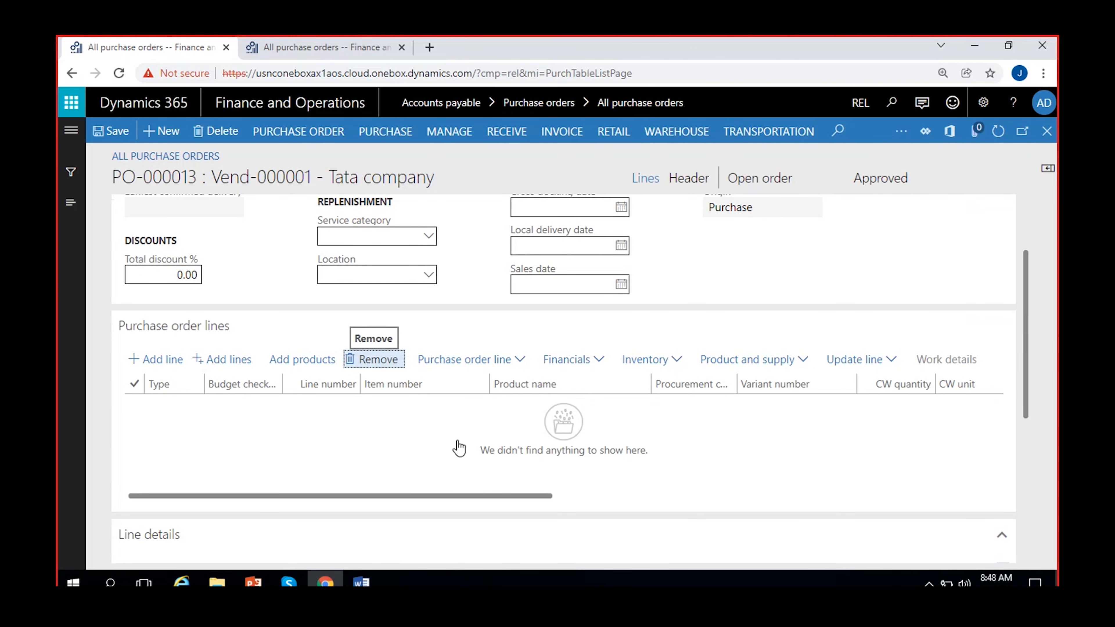
pyautogui.click(521, 361)
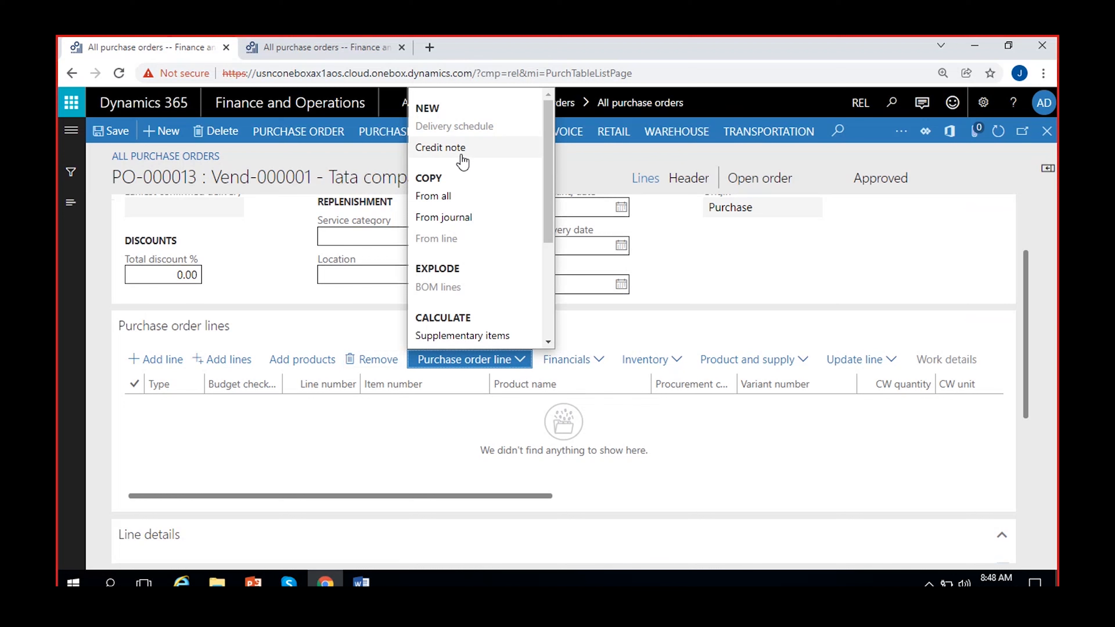
pyautogui.click(523, 373)
pyautogui.click(520, 362)
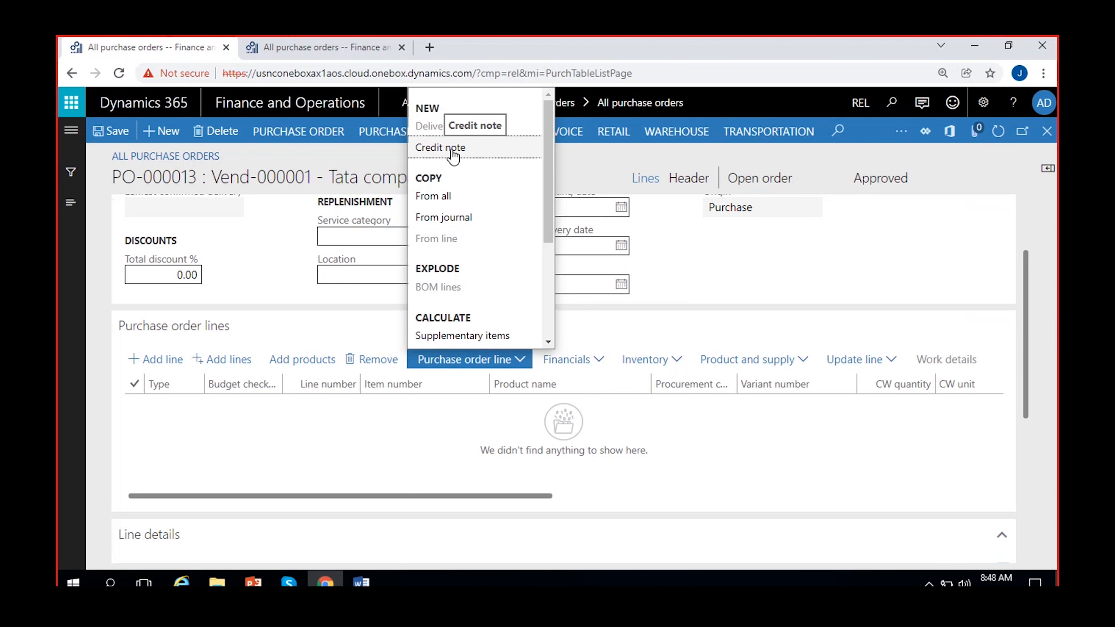
pyautogui.click(453, 149)
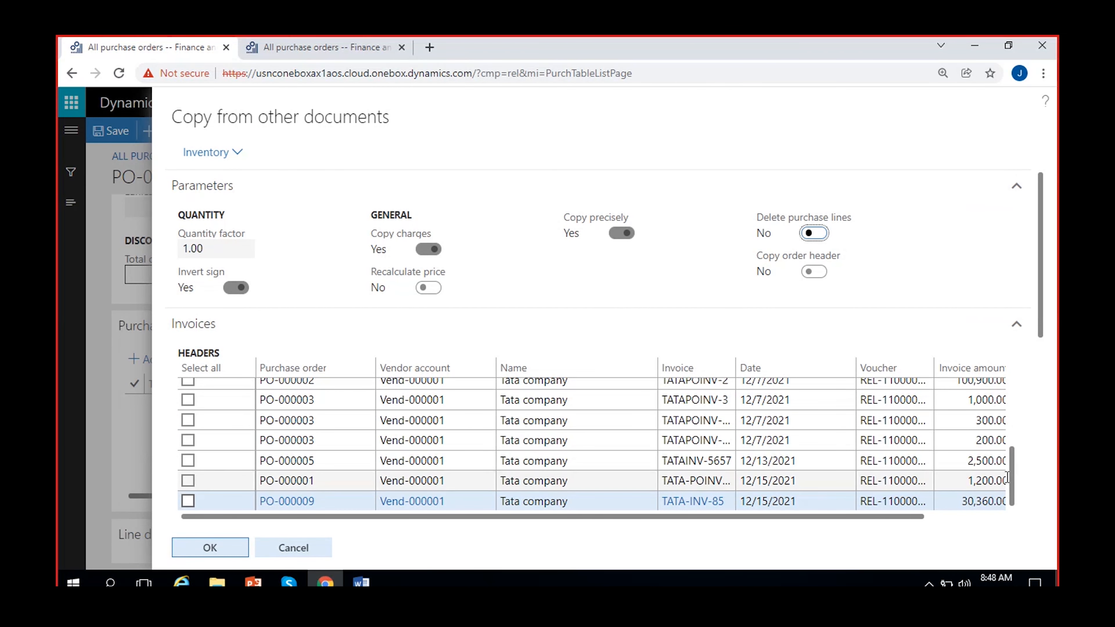
# Select invoice TATAINV-5657 of purchase order PO-000005 as the source for the credit note.
pyautogui.moveTo(1011, 471); pyautogui.dragTo(1013, 529)
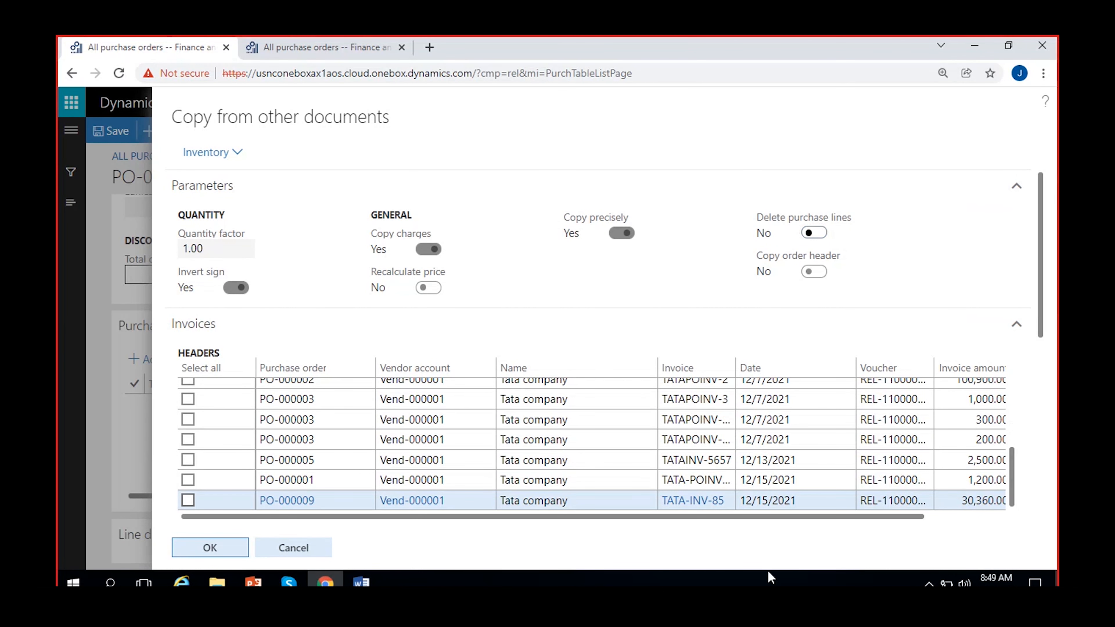
pyautogui.moveTo(1006, 480); pyautogui.dragTo(965, 517)
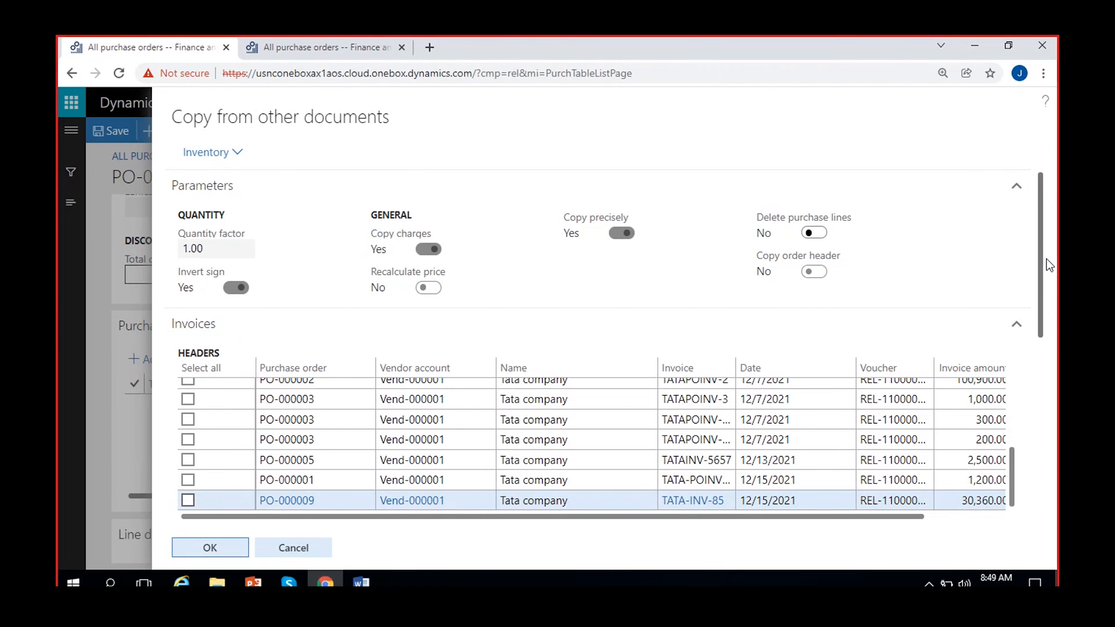
pyautogui.moveTo(1044, 262); pyautogui.dragTo(1041, 297)
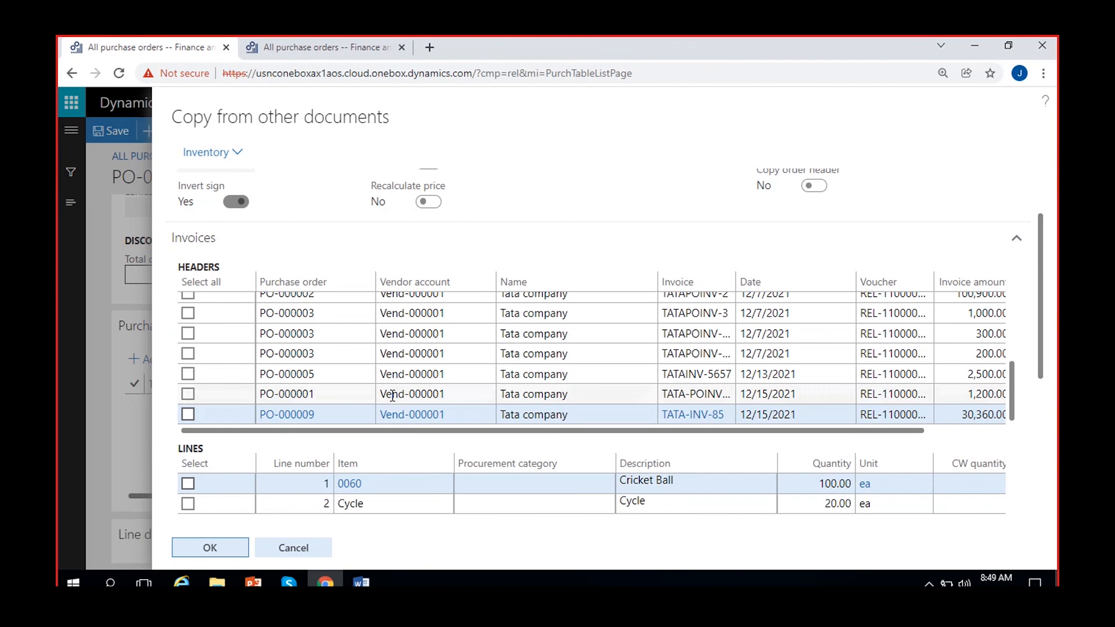
pyautogui.click(189, 373)
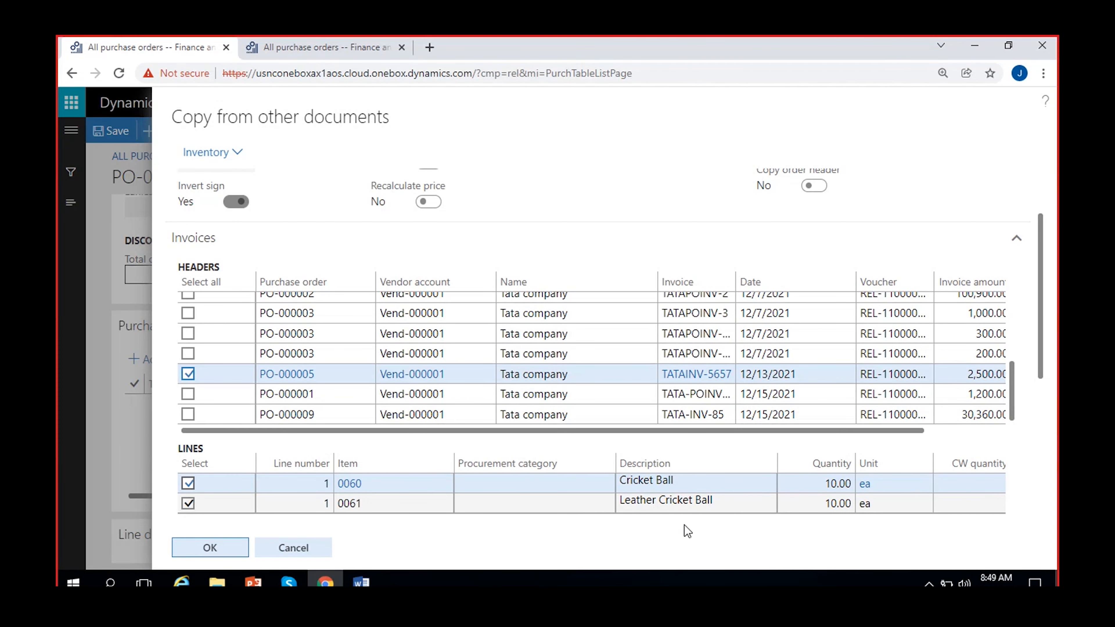
pyautogui.click(968, 374)
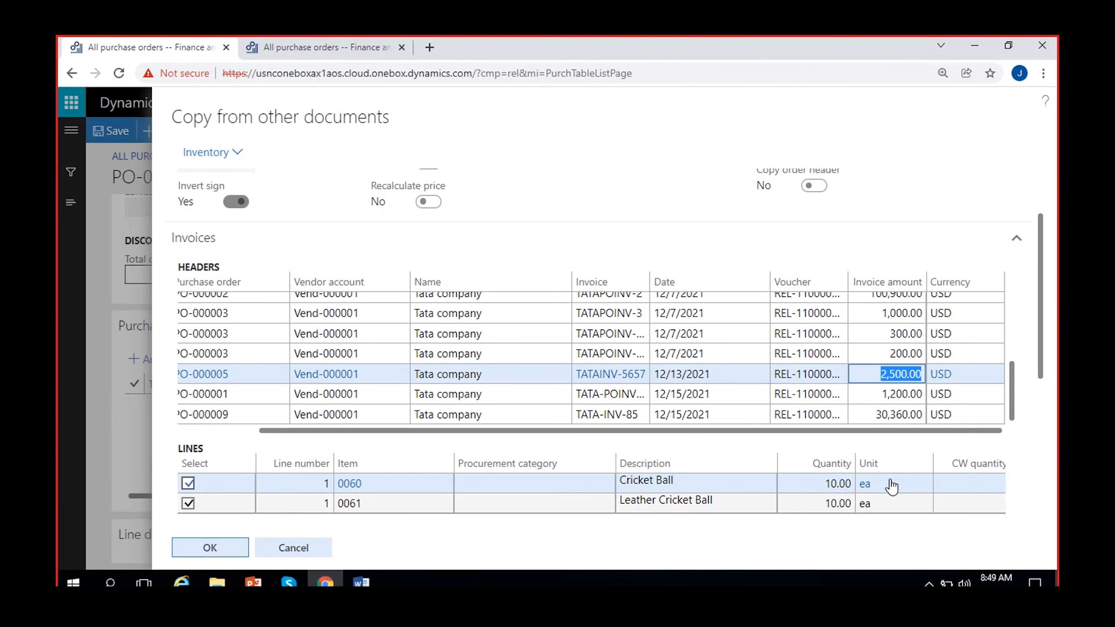
# Exclude the Leather Cricket Ball line (item 0061) from the invoice lines to copy, keeping Cricket Ball selected.
pyautogui.moveTo(1040, 340); pyautogui.dragTo(1048, 414)
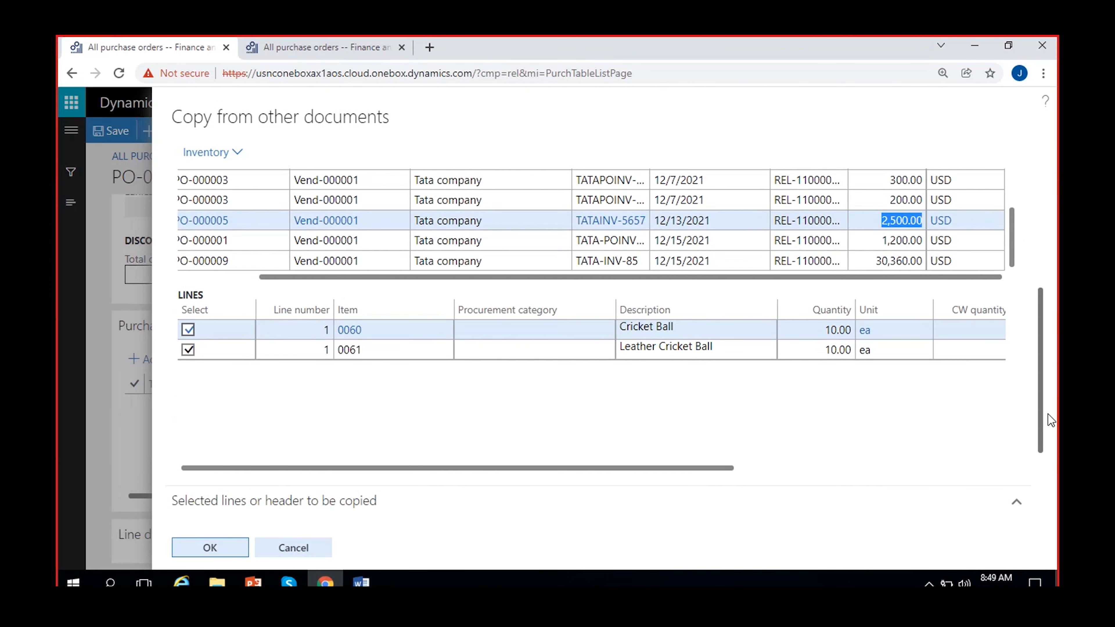
pyautogui.moveTo(689, 472); pyautogui.dragTo(591, 485)
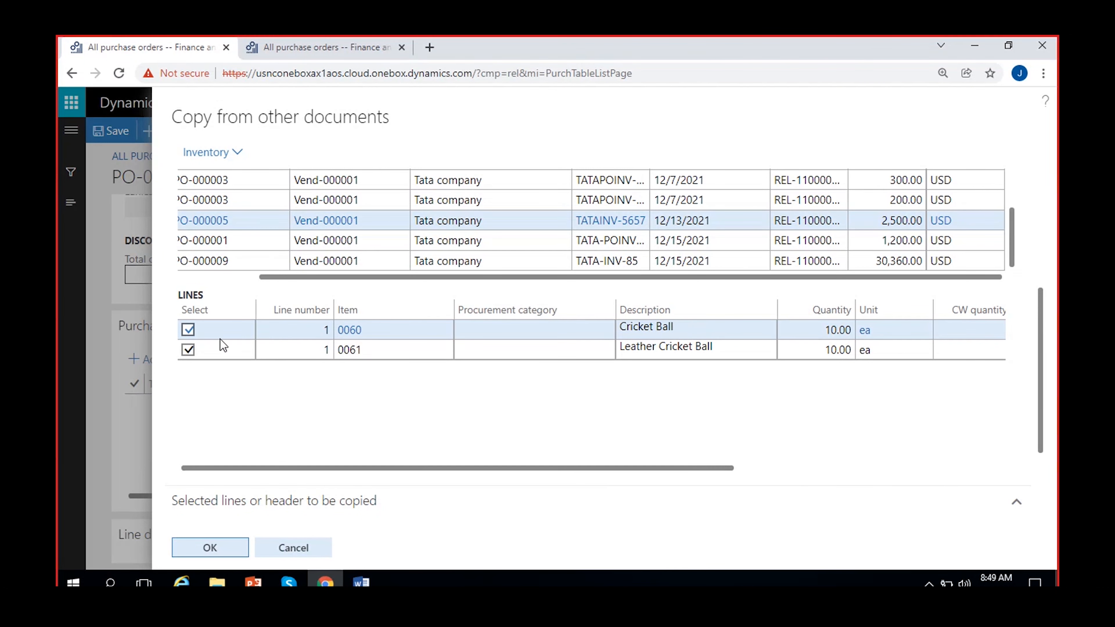
pyautogui.click(711, 347)
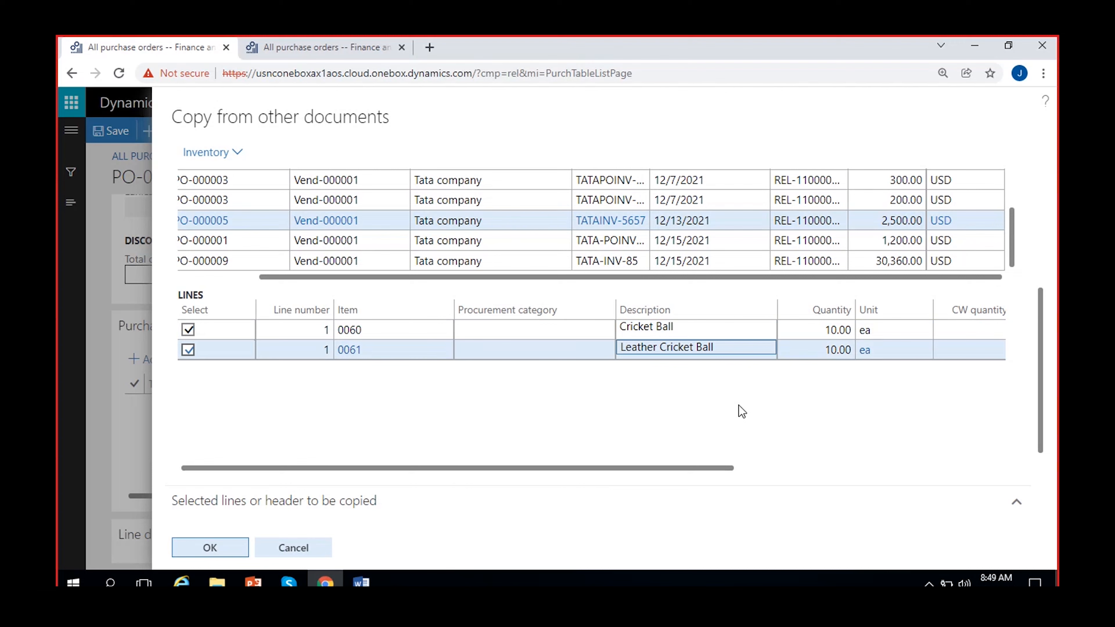
pyautogui.click(697, 327)
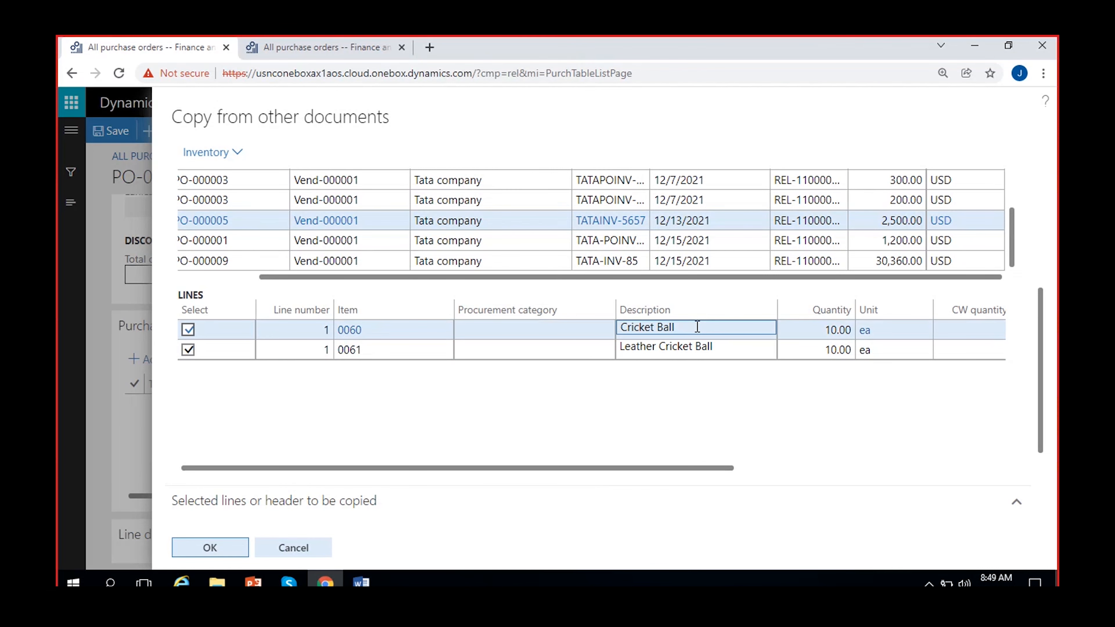
pyautogui.click(188, 350)
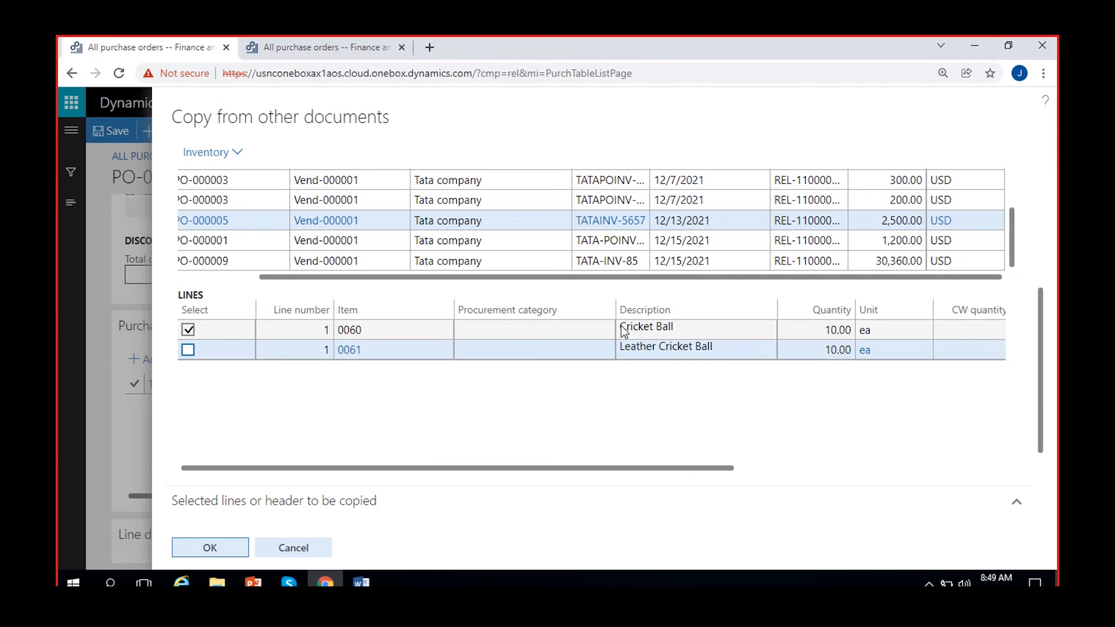
# Set the Cricket Ball invoice line's quantity to 5 and copy it into the return order.
pyautogui.moveTo(644, 465); pyautogui.dragTo(726, 466)
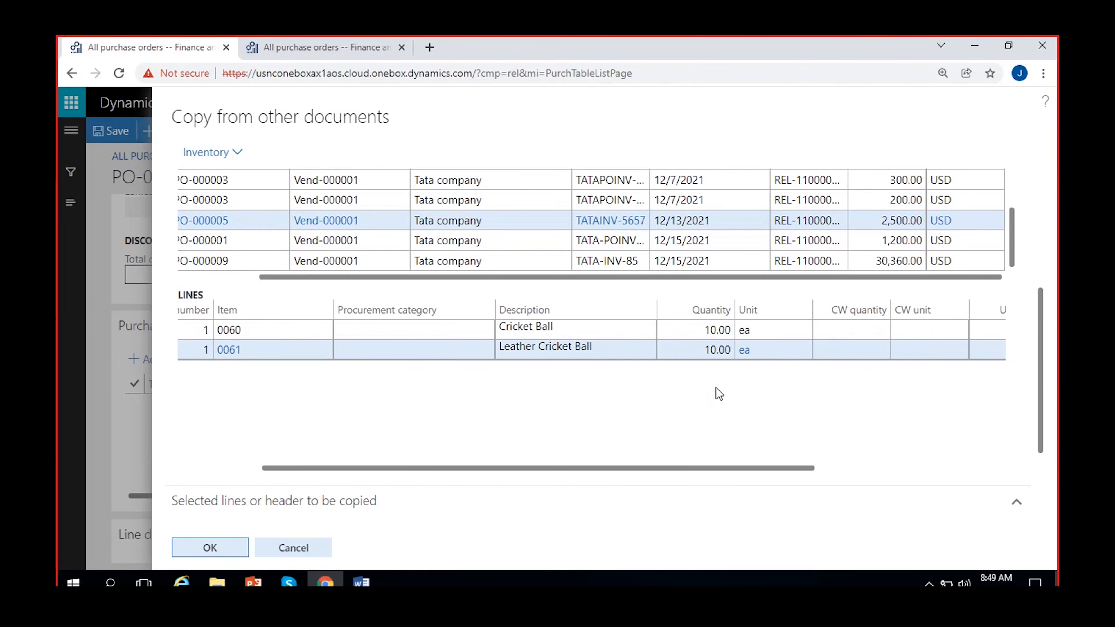
pyautogui.click(715, 329)
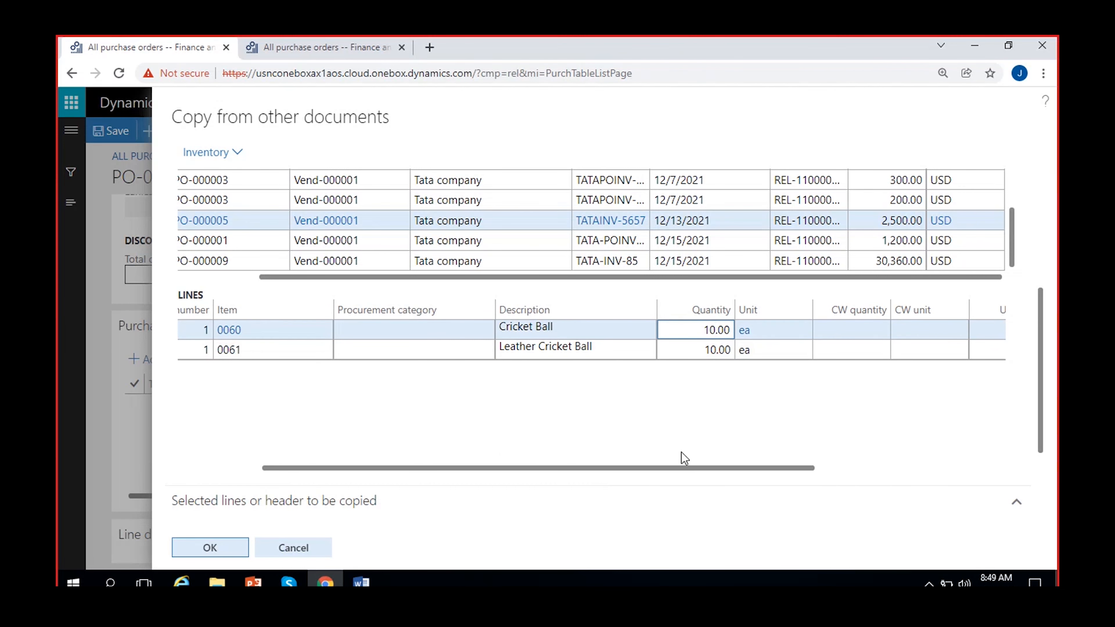
pyautogui.press('BackSpace')
pyautogui.press('BackSpace')
pyautogui.write('5')
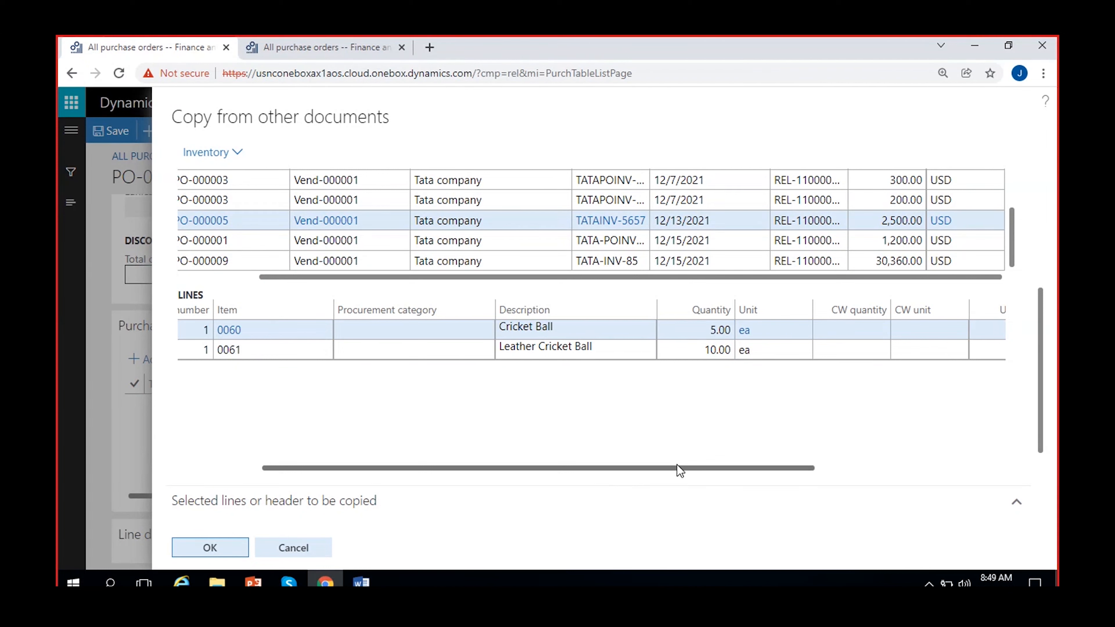
pyautogui.moveTo(676, 465); pyautogui.dragTo(383, 464)
pyautogui.click(206, 551)
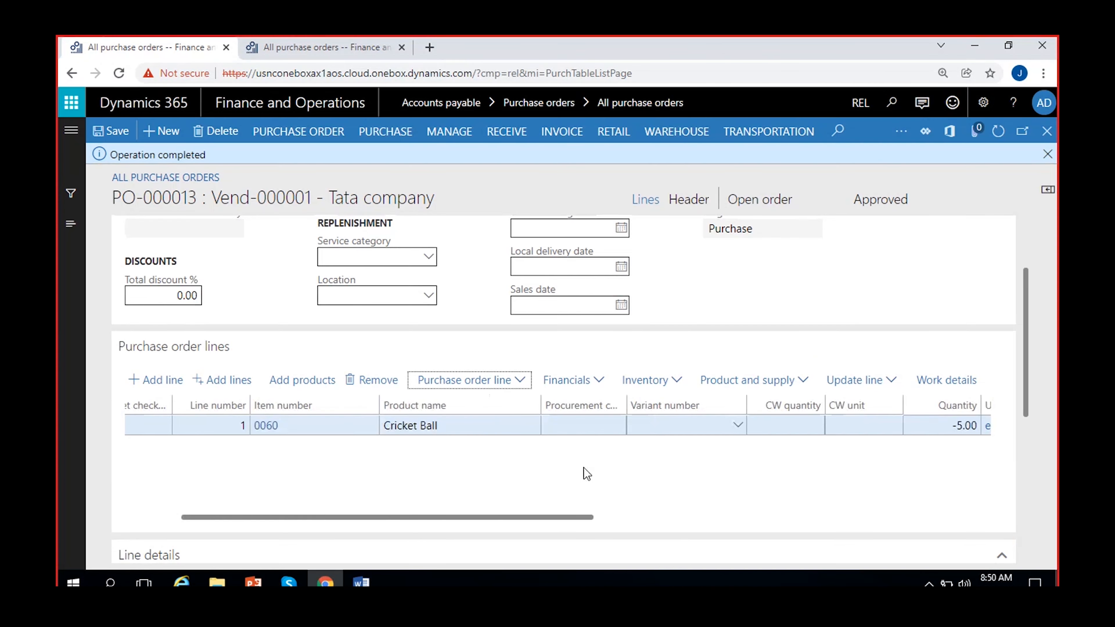
# Set the quantity of the copied Cricket Ball purchase order line to -6.
pyautogui.hscroll(6, 441, 472)
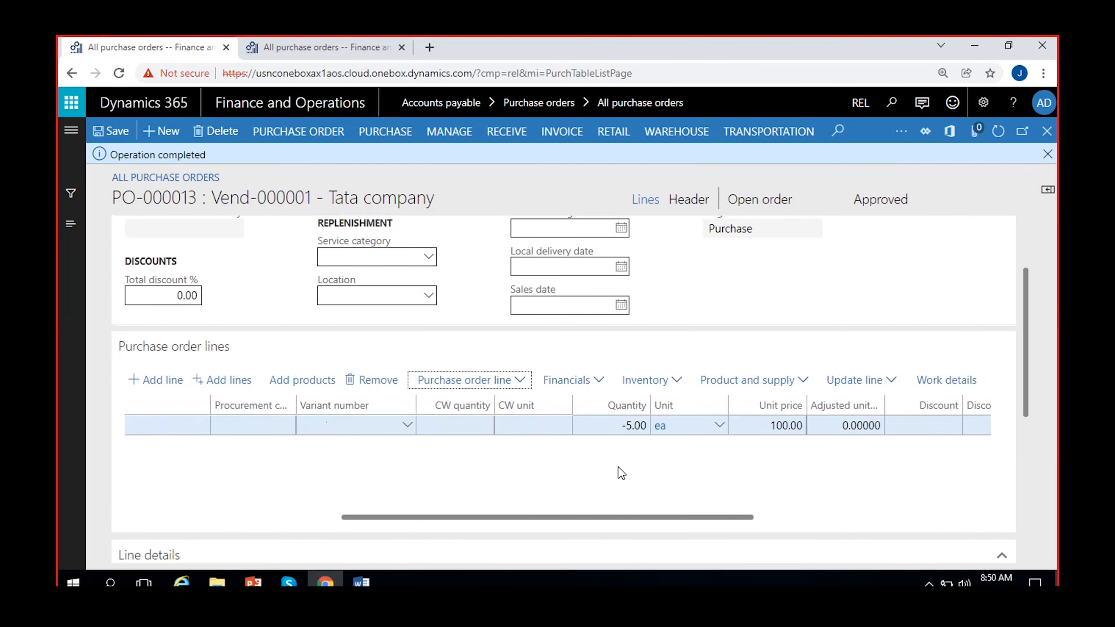
pyautogui.hscroll(4, 694, 467)
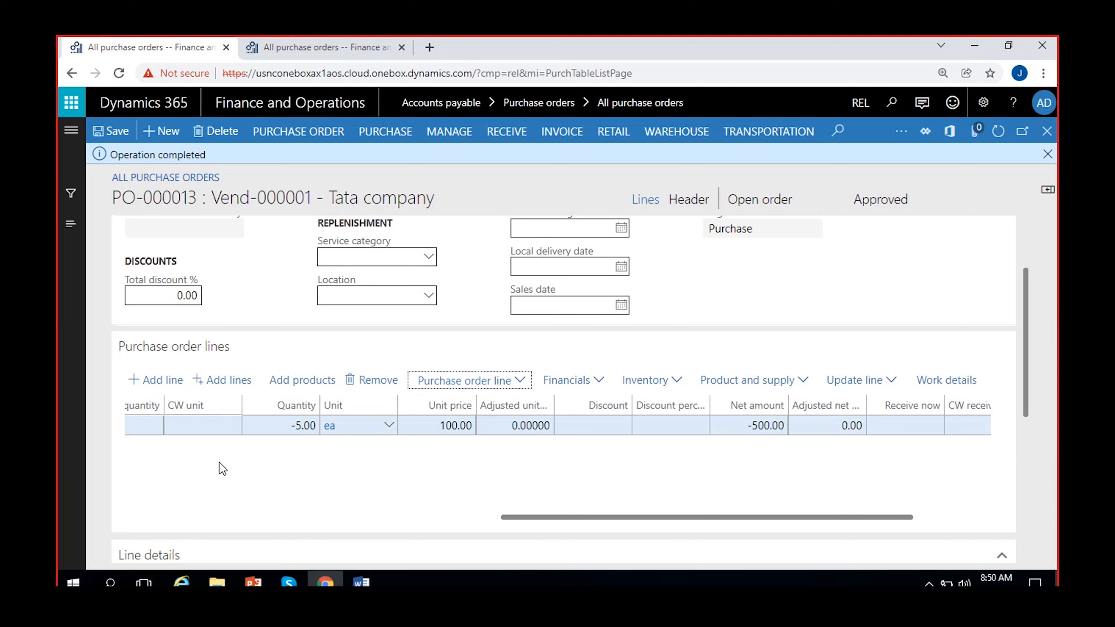
pyautogui.click(300, 426)
pyautogui.press('BackSpace')
pyautogui.write('6')
pyautogui.click(415, 478)
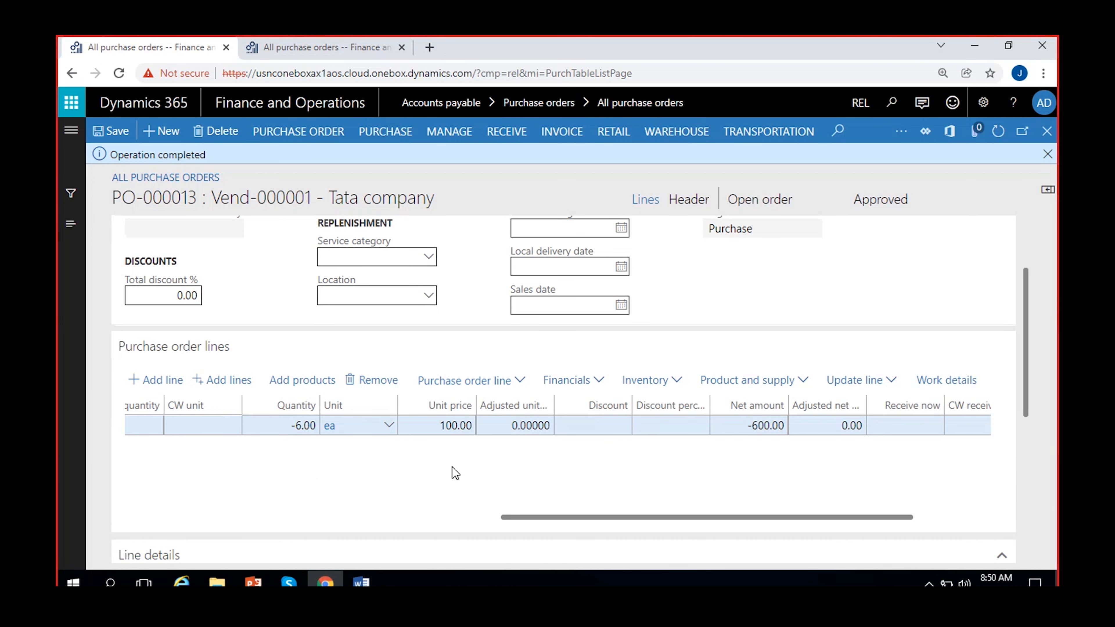
# Delete the copied Cricket Ball line from the return order.
pyautogui.hscroll(-10, 455, 472)
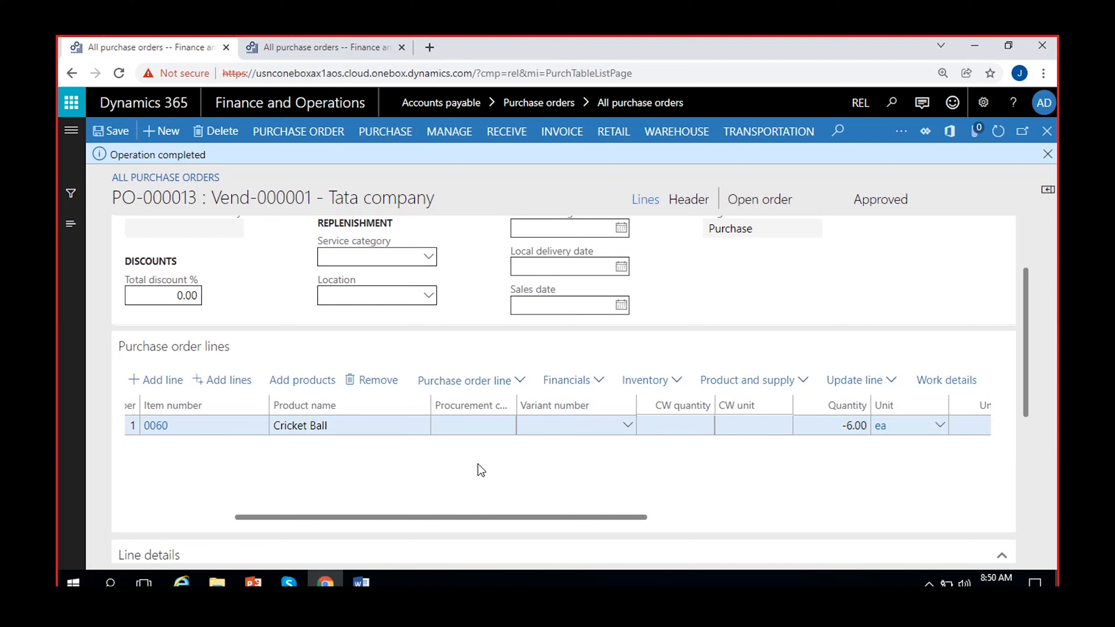
pyautogui.click(376, 388)
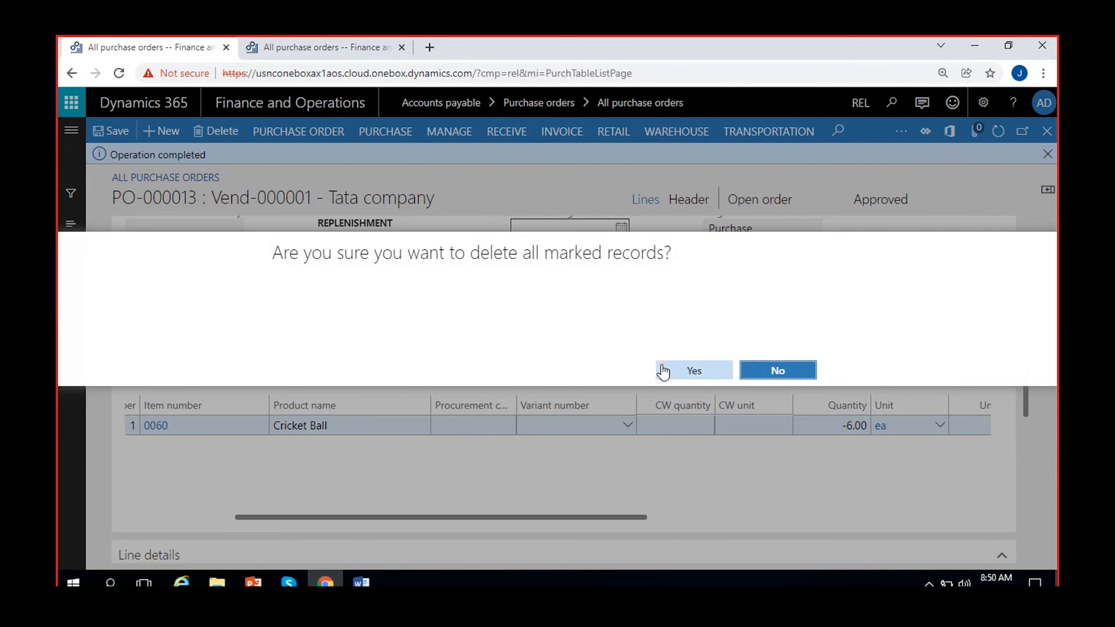
pyautogui.click(670, 373)
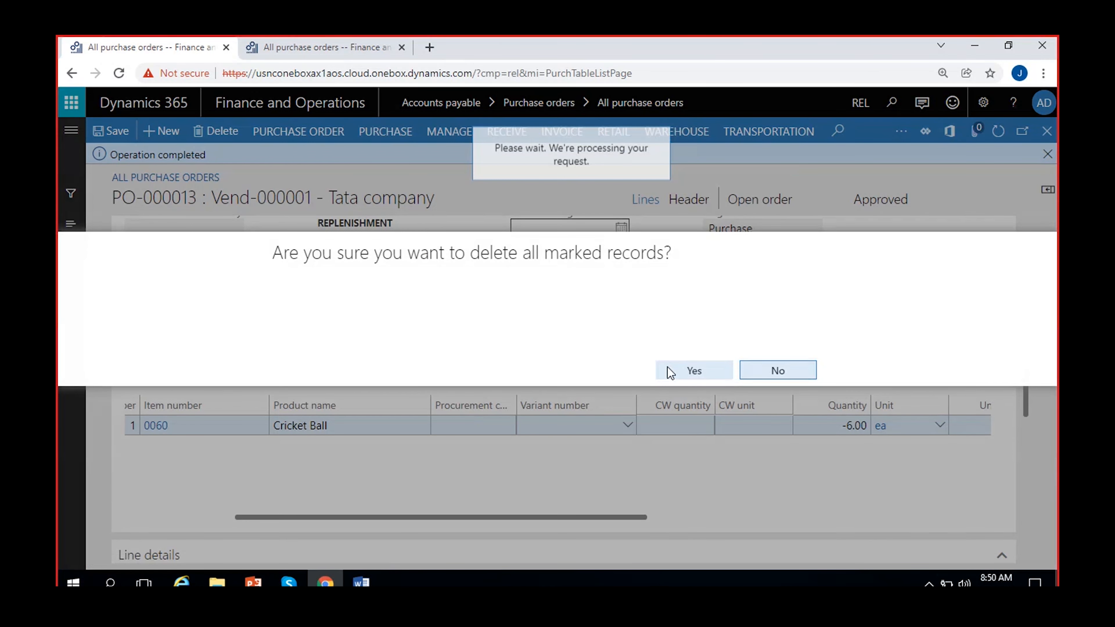
# Start a new credit note for the order lines and select invoice TATAINV-5657 of PO-000005.
pyautogui.click(519, 382)
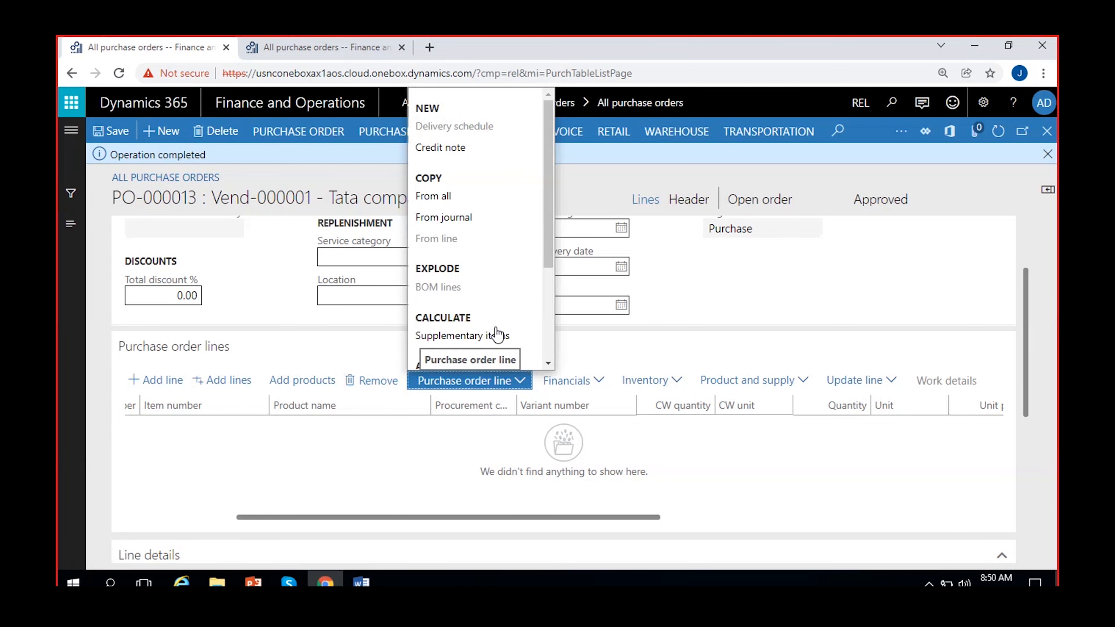
pyautogui.click(450, 149)
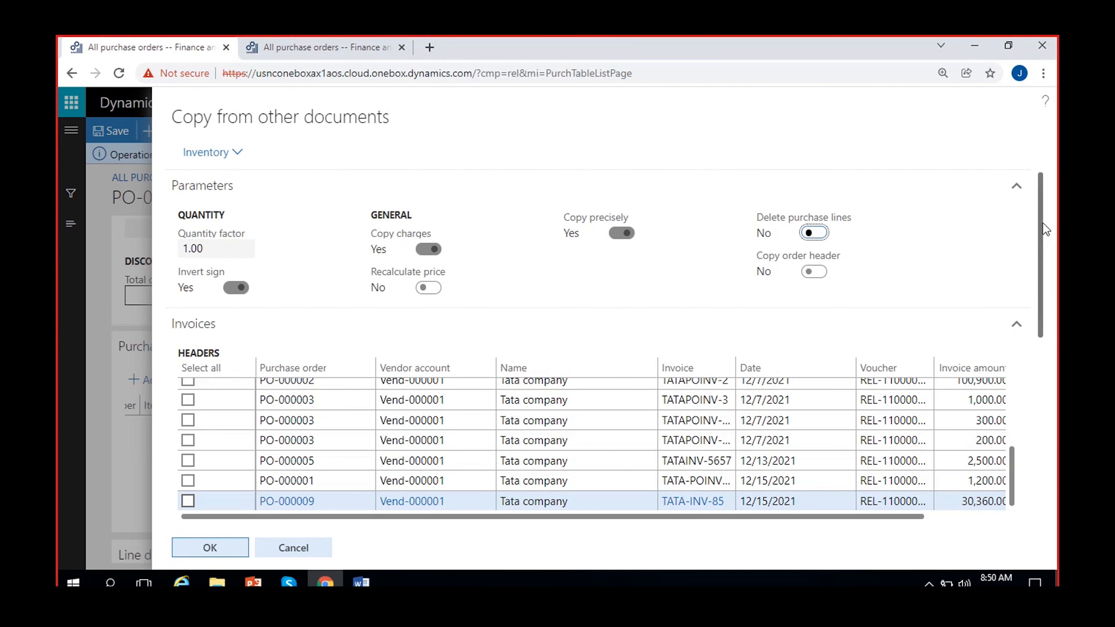
pyautogui.scroll(-5, 1042, 223)
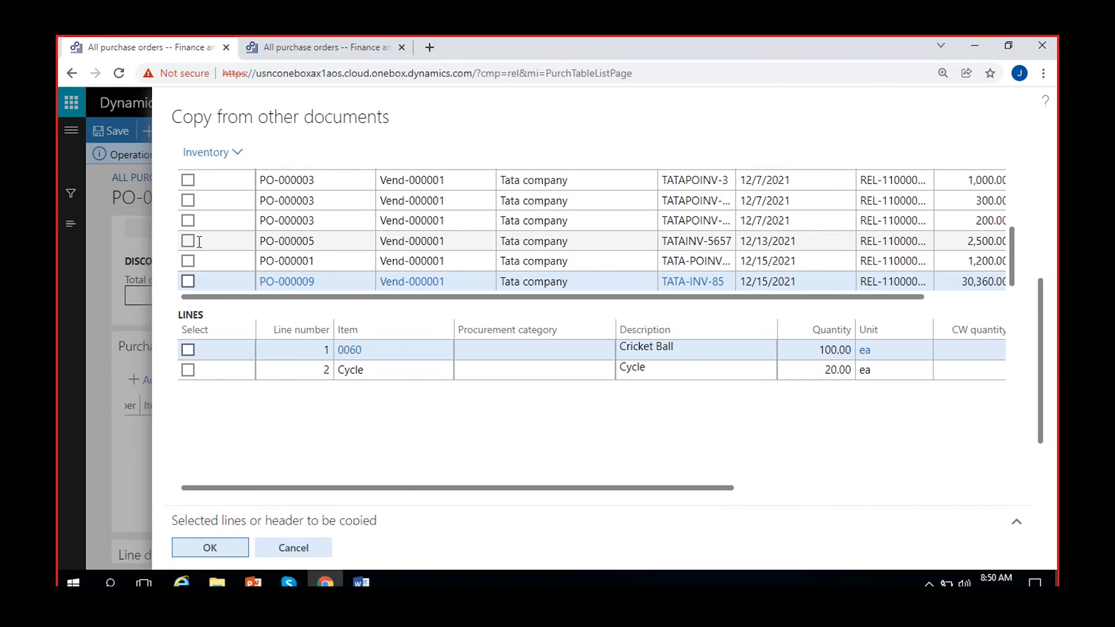
pyautogui.click(188, 241)
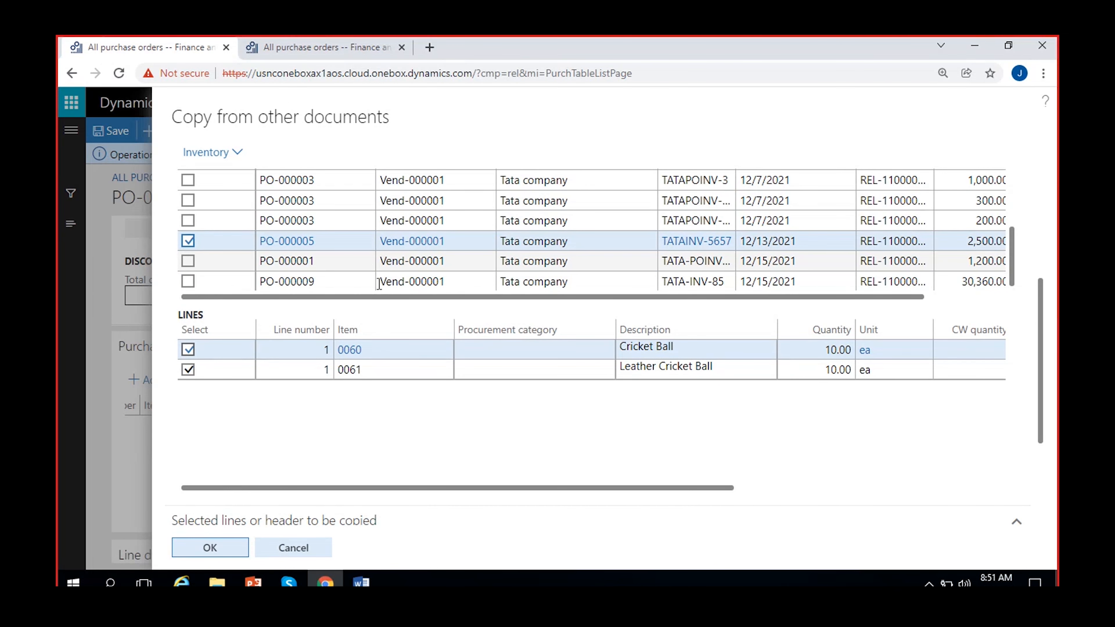
# Examine the vendor invoices available for the credit note, widening the Invoice column to read the full invoice numbers.
pyautogui.scroll(1, 1013, 256)
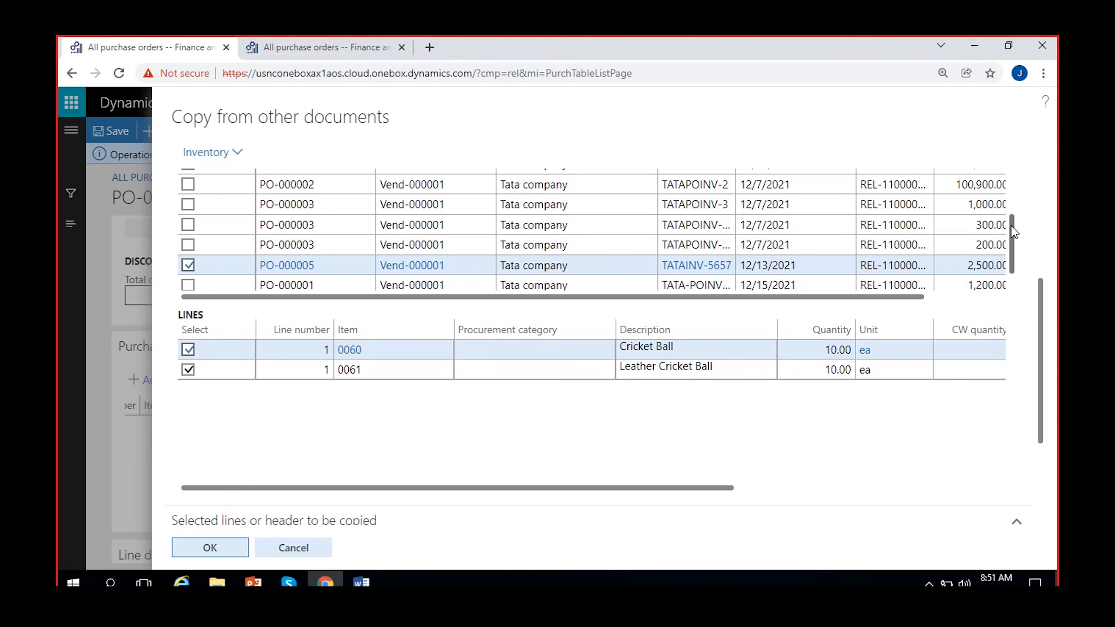
pyautogui.scroll(-1, 1014, 239)
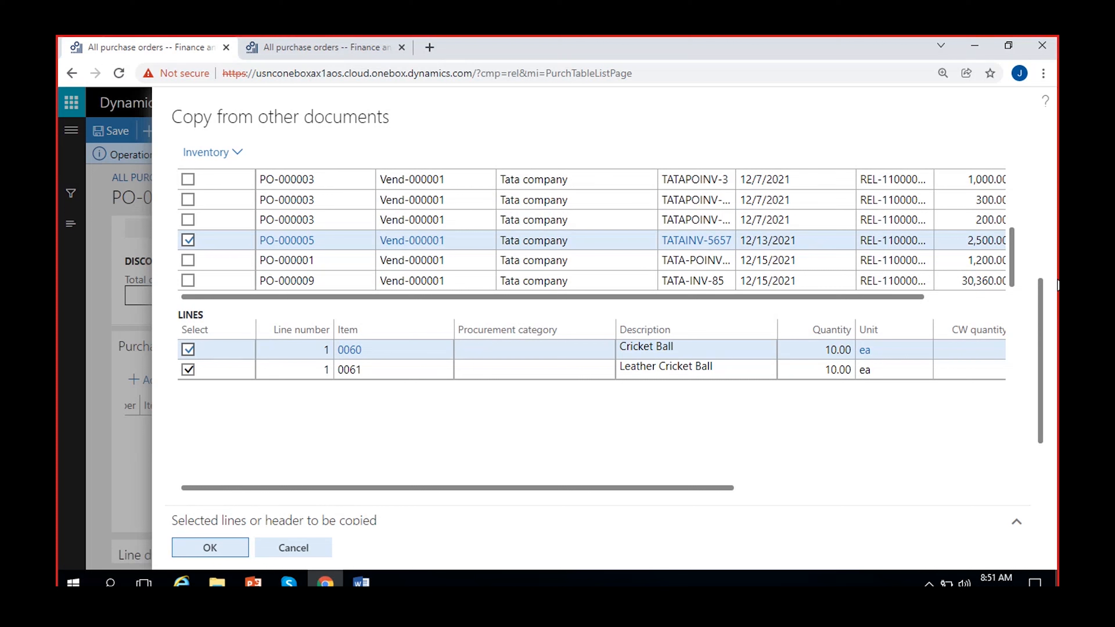
pyautogui.moveTo(1014, 259); pyautogui.dragTo(1024, 169)
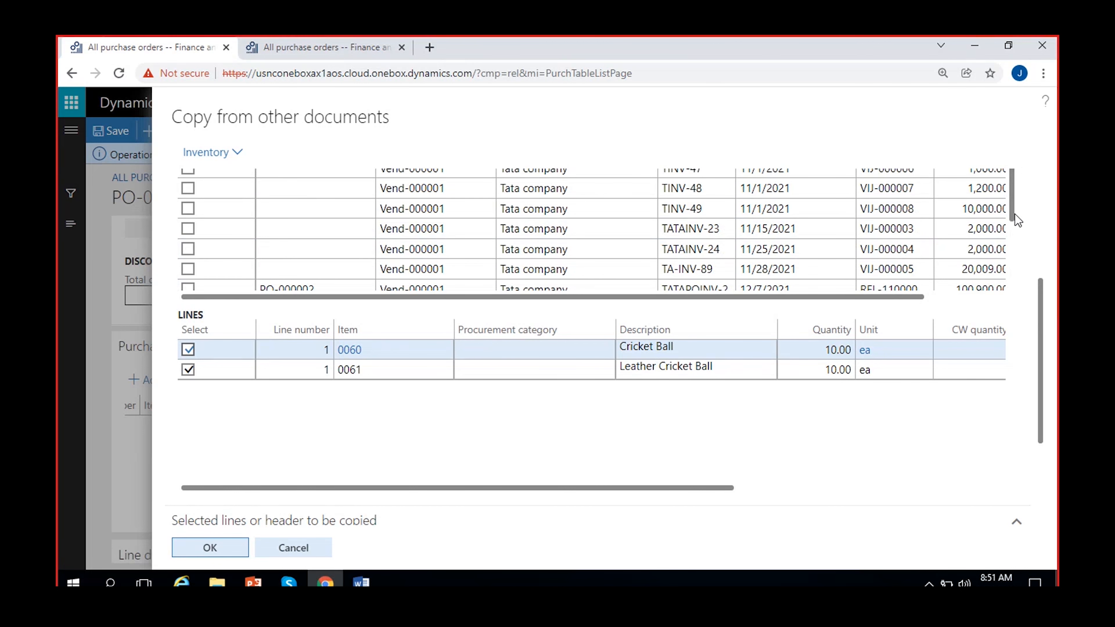
pyautogui.moveTo(1040, 302); pyautogui.dragTo(1040, 208)
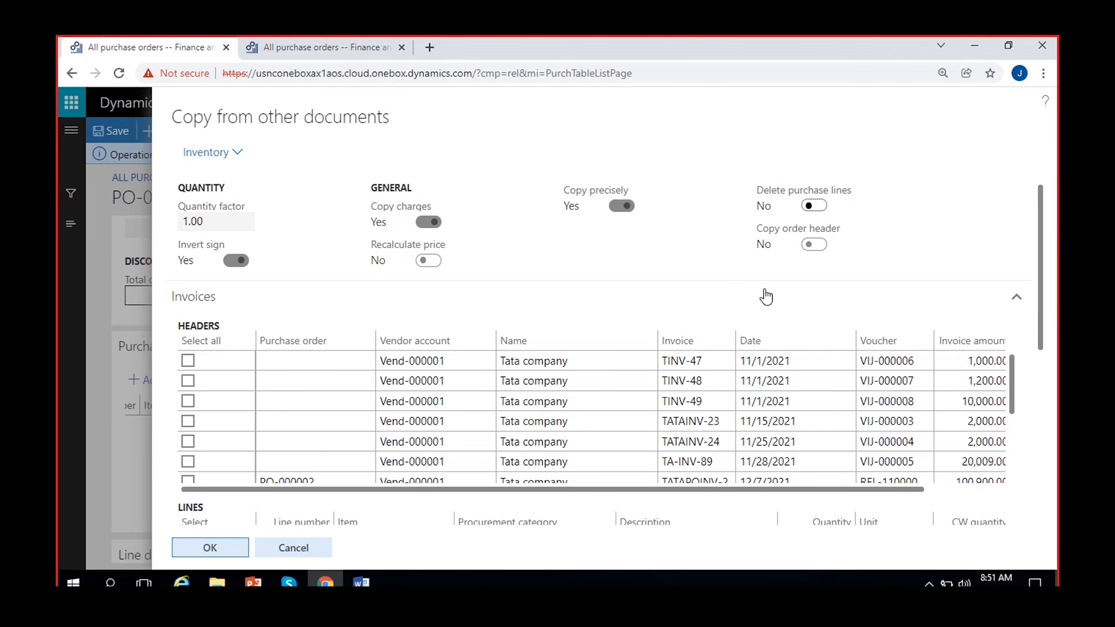
pyautogui.moveTo(735, 341); pyautogui.dragTo(779, 341)
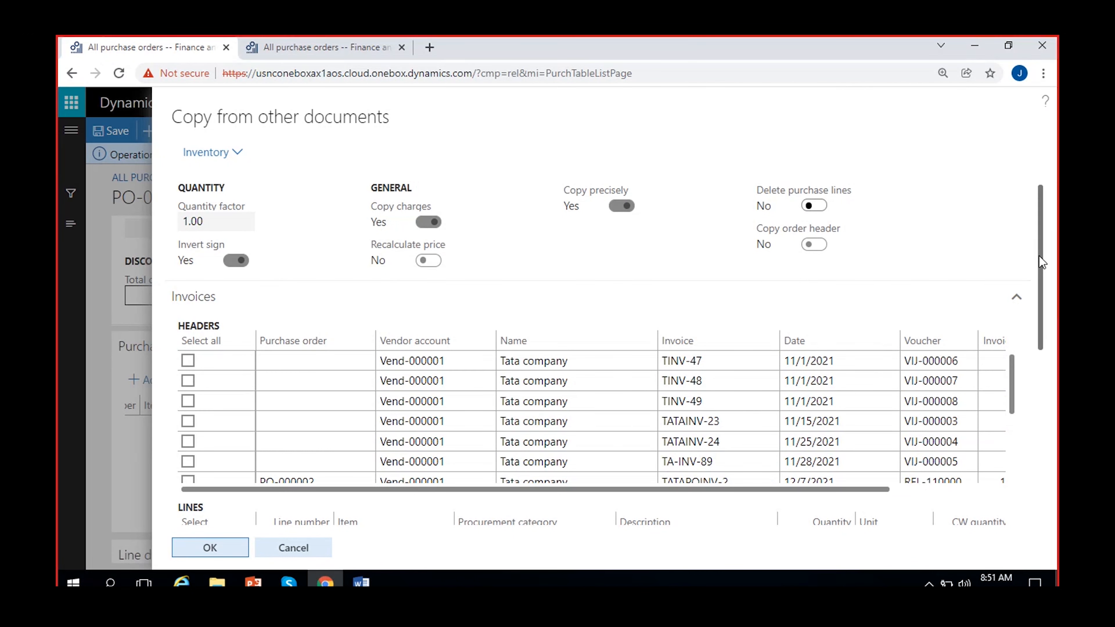
pyautogui.scroll(-3, 1040, 242)
pyautogui.moveTo(1017, 228); pyautogui.dragTo(1013, 272)
pyautogui.scroll(-1, 1014, 279)
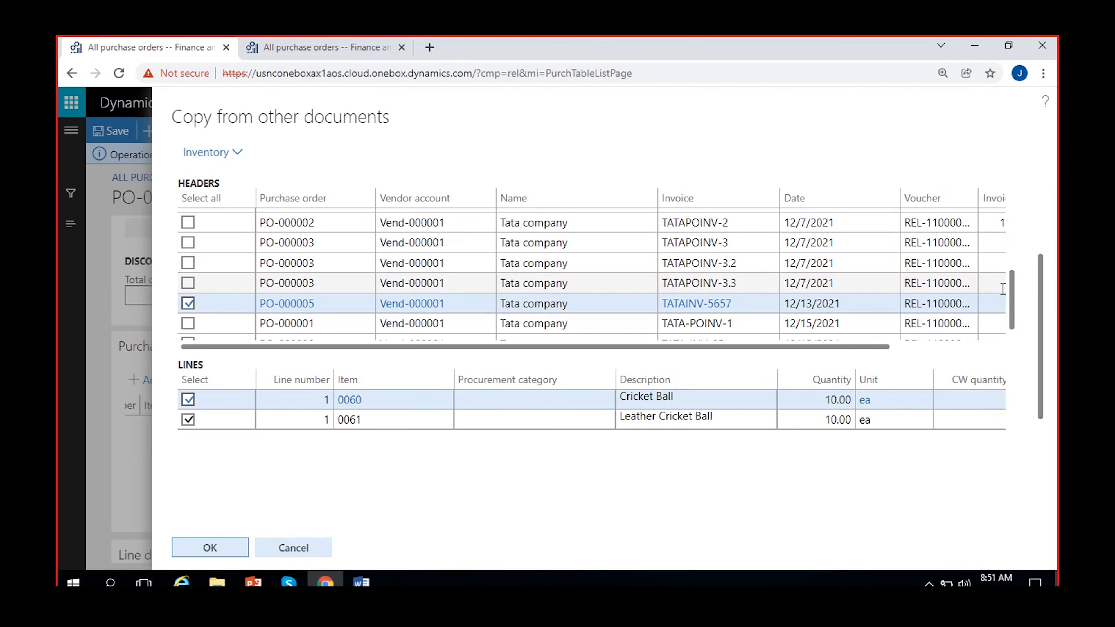
# Also select invoice TATA-INV-85 of PO-000009 for the credit note and copy the lines of both invoices into the return order.
pyautogui.scroll(-1, 964, 303)
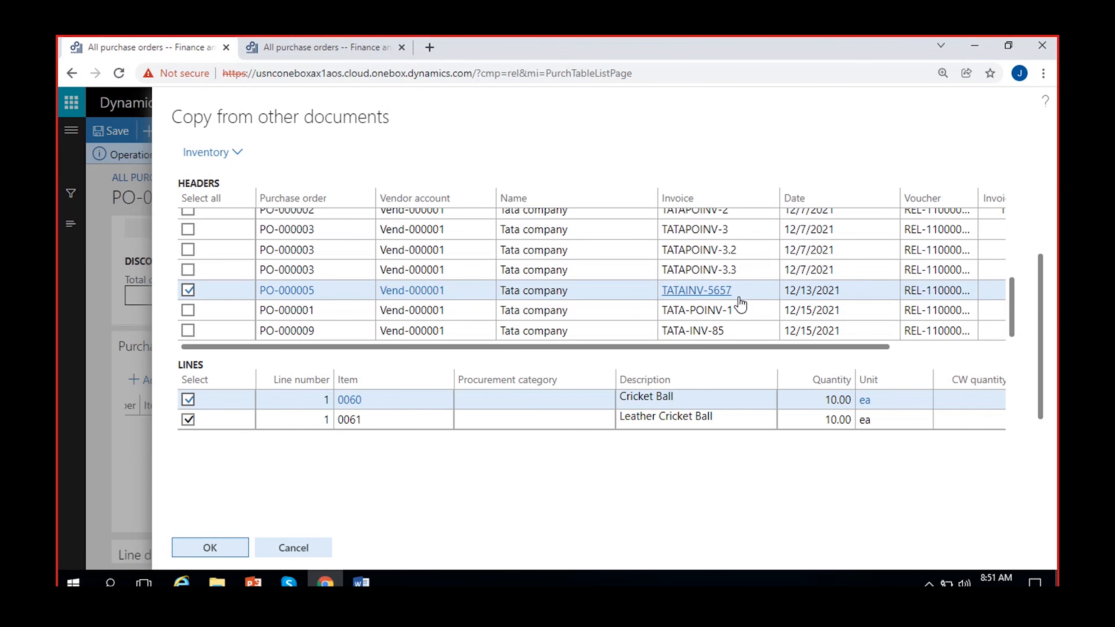
pyautogui.click(189, 331)
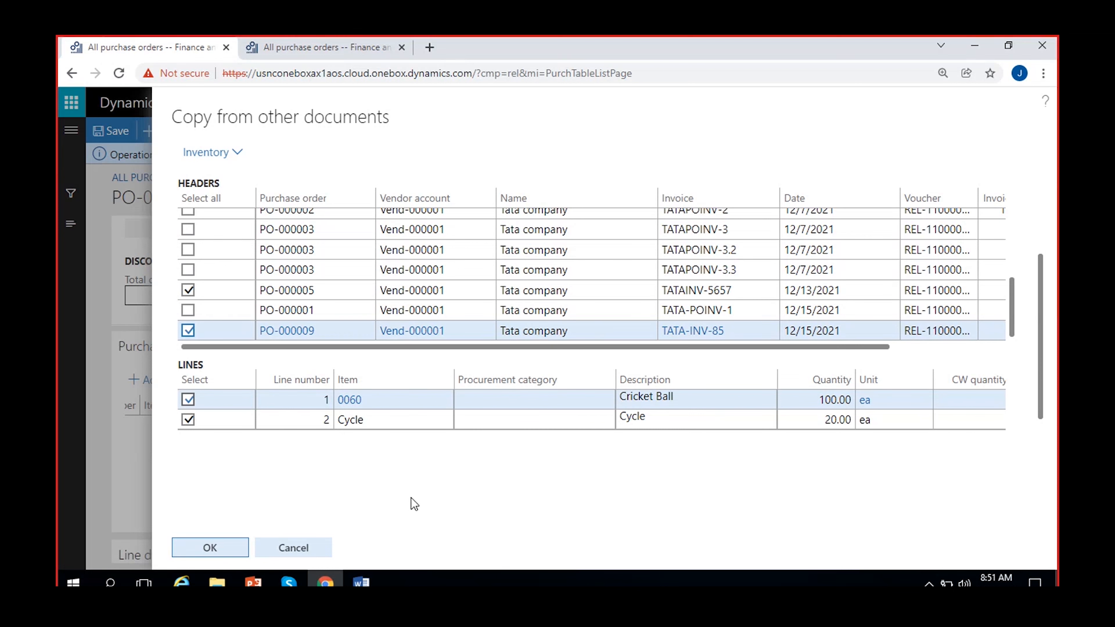
pyautogui.click(232, 546)
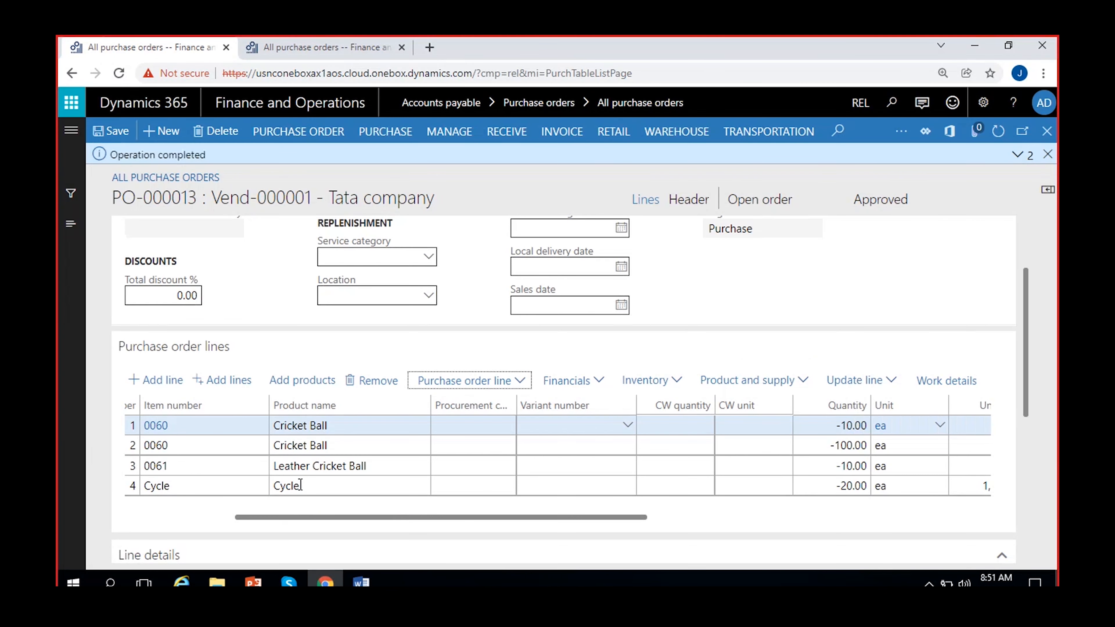
pyautogui.moveTo(1032, 348); pyautogui.dragTo(1029, 379)
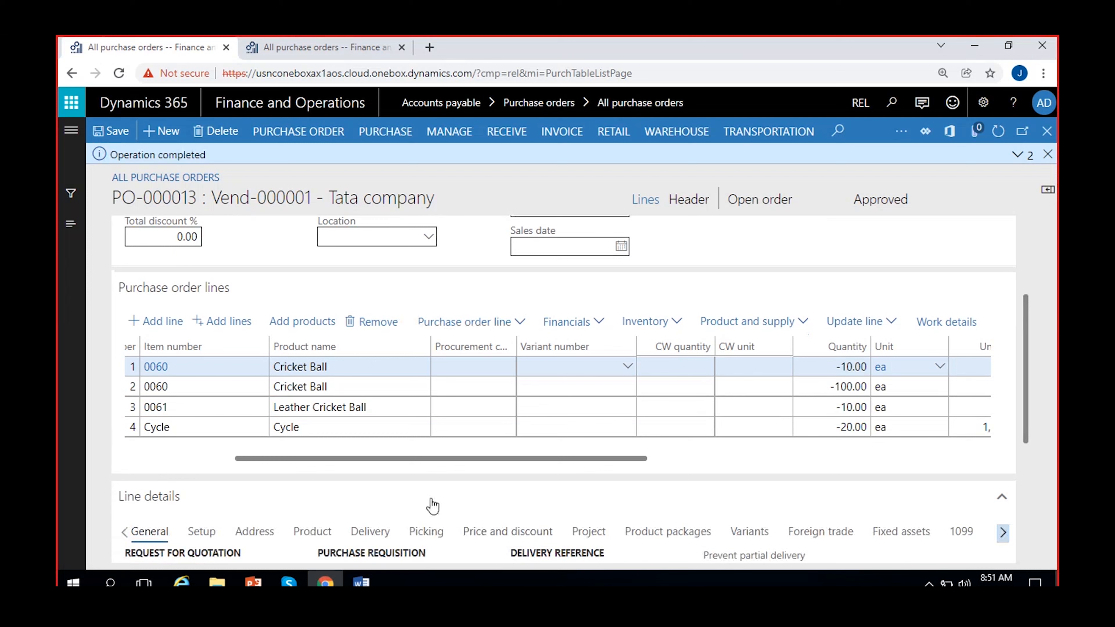
pyautogui.moveTo(442, 459); pyautogui.dragTo(468, 461)
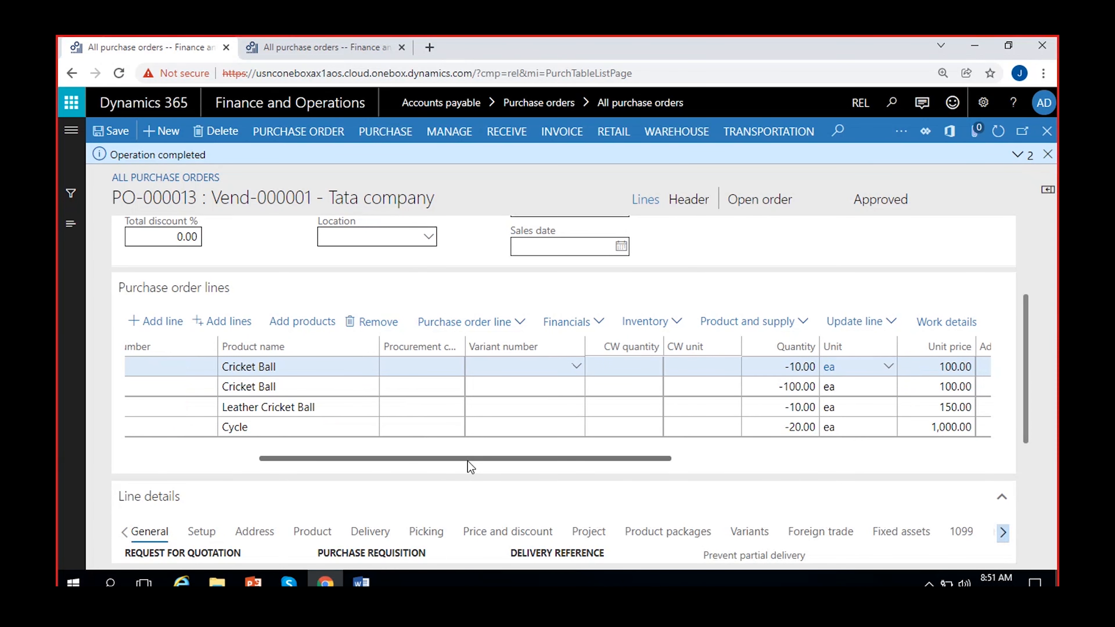
pyautogui.moveTo(467, 461); pyautogui.dragTo(500, 471)
pyautogui.moveTo(667, 459); pyautogui.dragTo(777, 459)
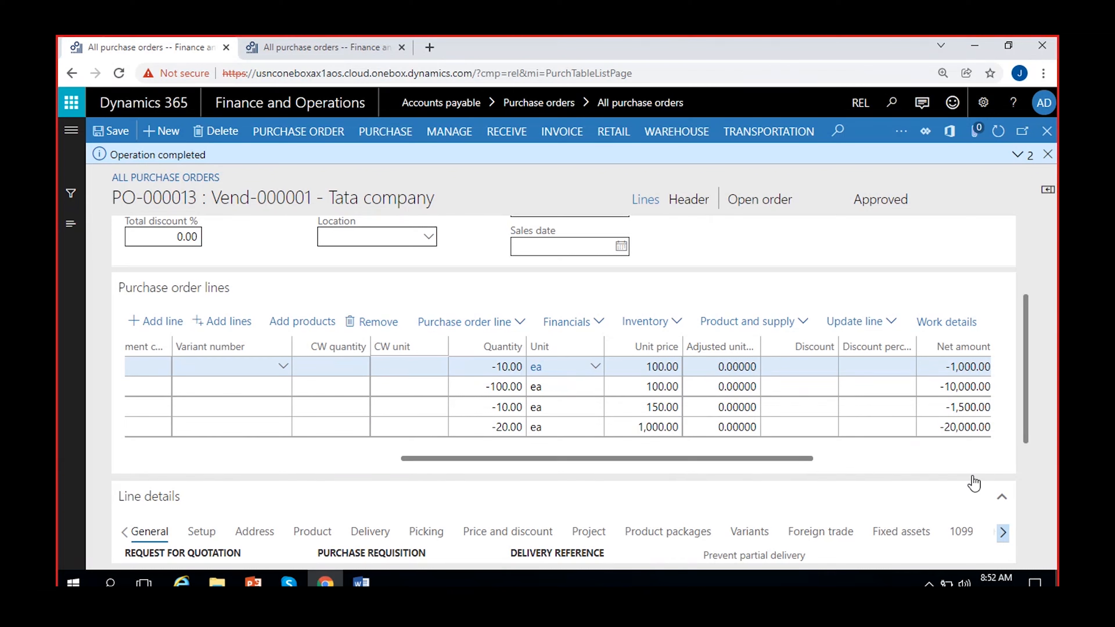
pyautogui.moveTo(792, 457); pyautogui.dragTo(446, 426)
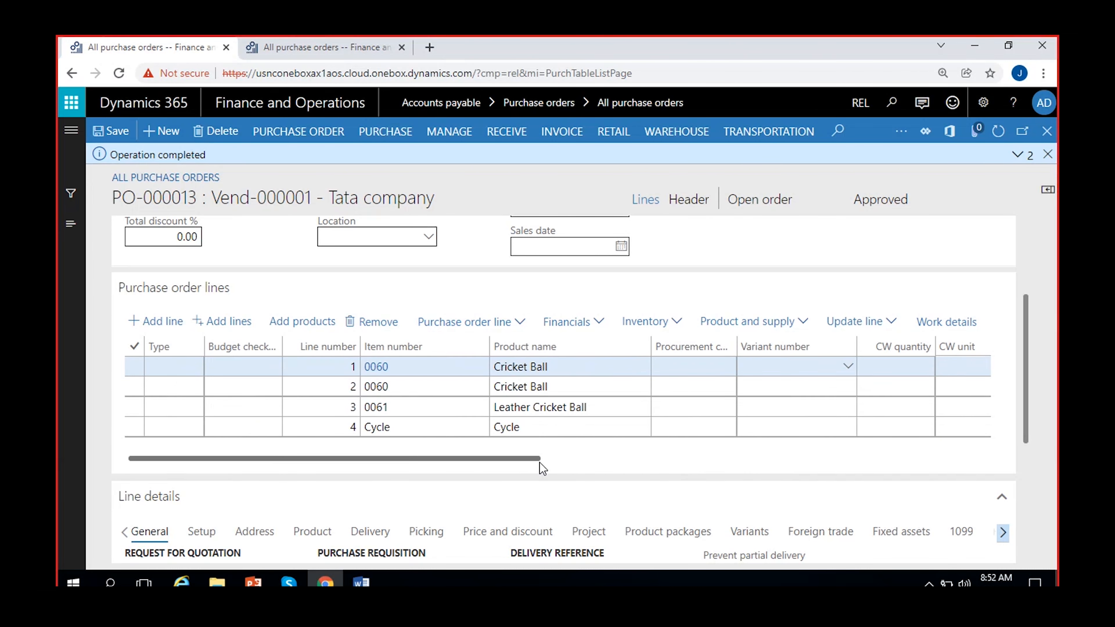
# Remove all purchase order lines from the return order, including the blank line.
pyautogui.click(163, 327)
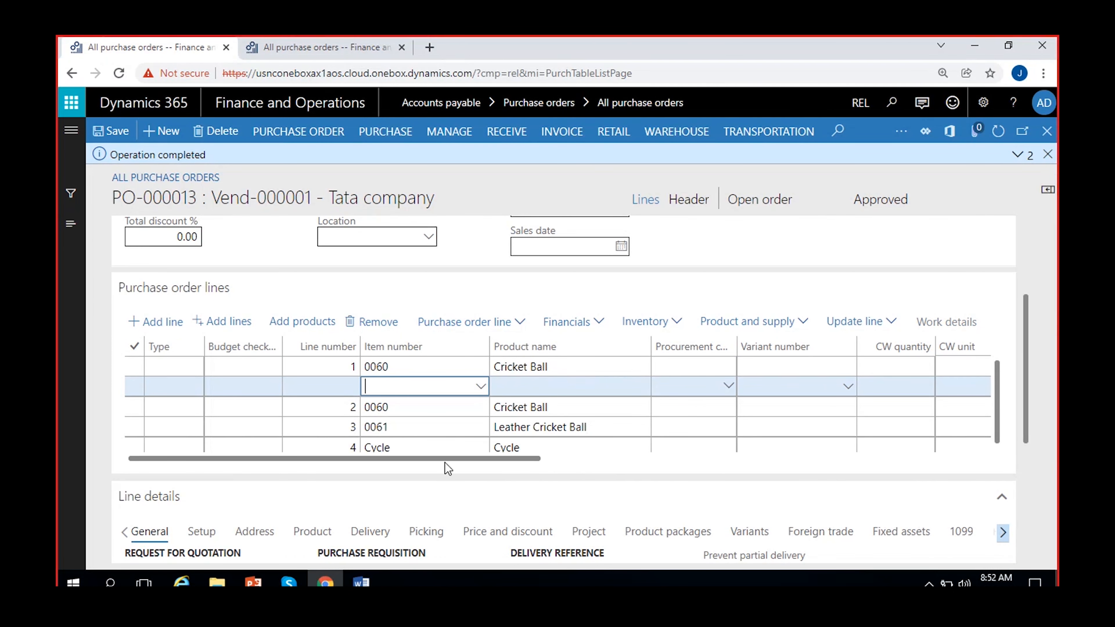
pyautogui.moveTo(445, 462); pyautogui.dragTo(404, 461)
pyautogui.click(136, 346)
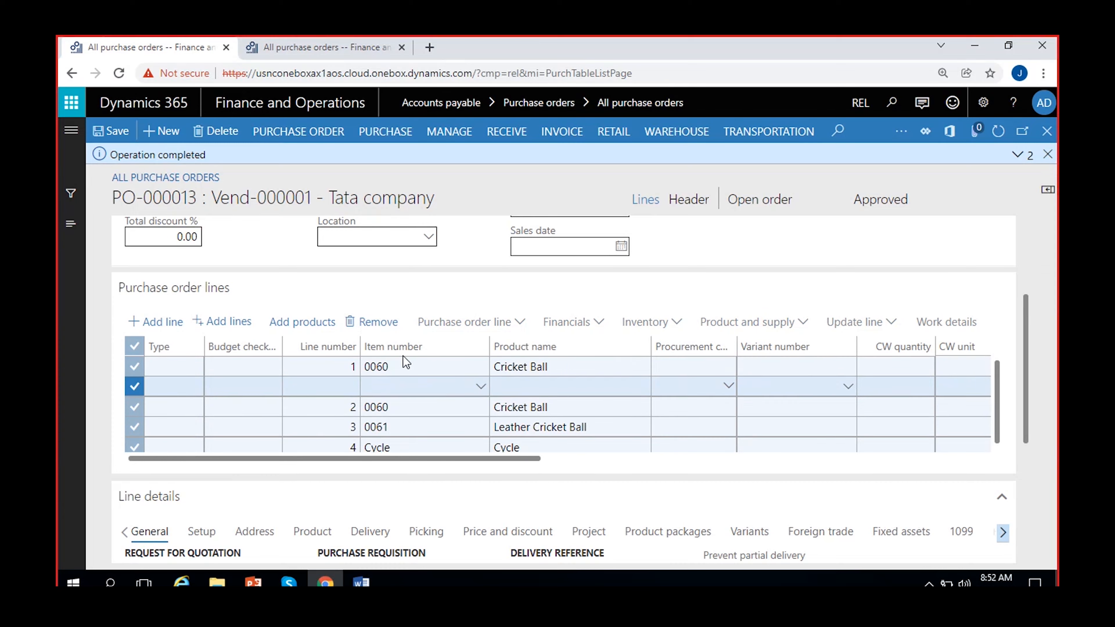
pyautogui.hotkey('alt', 'Delete')
pyautogui.click(703, 370)
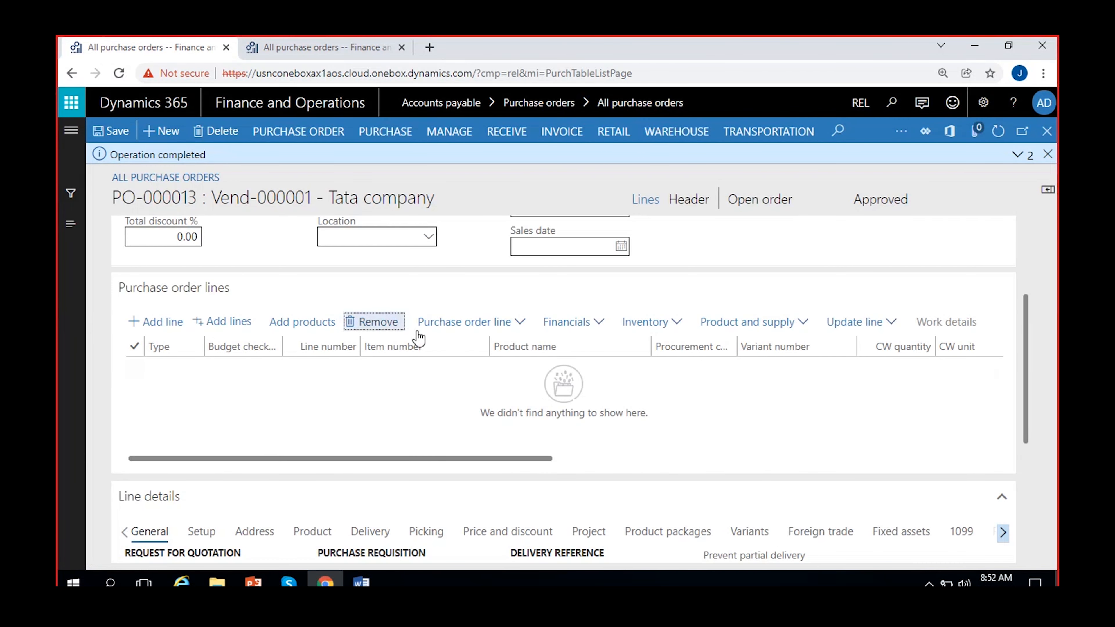
# Create a credit note for the order lines by copying only invoice TATAINV-5657 of PO-000005.
pyautogui.click(461, 323)
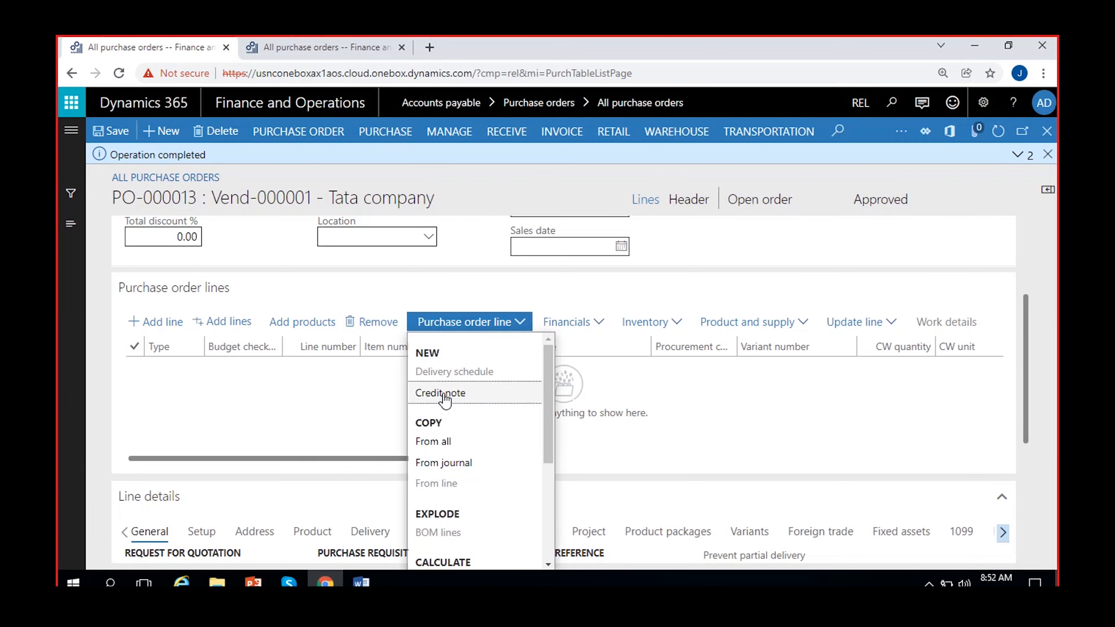
pyautogui.click(444, 395)
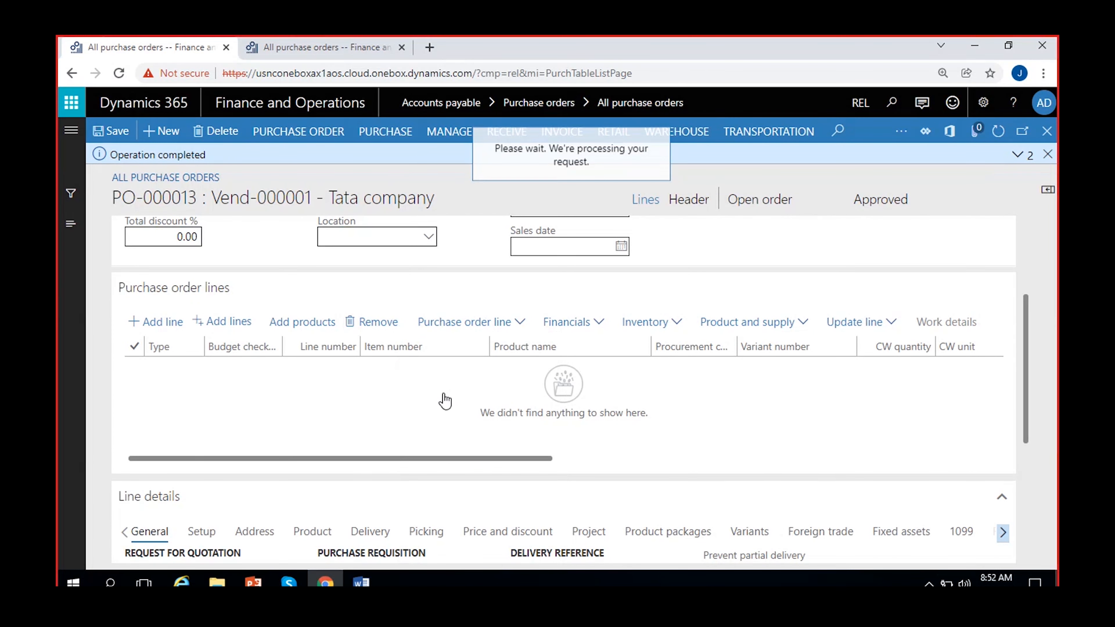
pyautogui.scroll(-3, 444, 392)
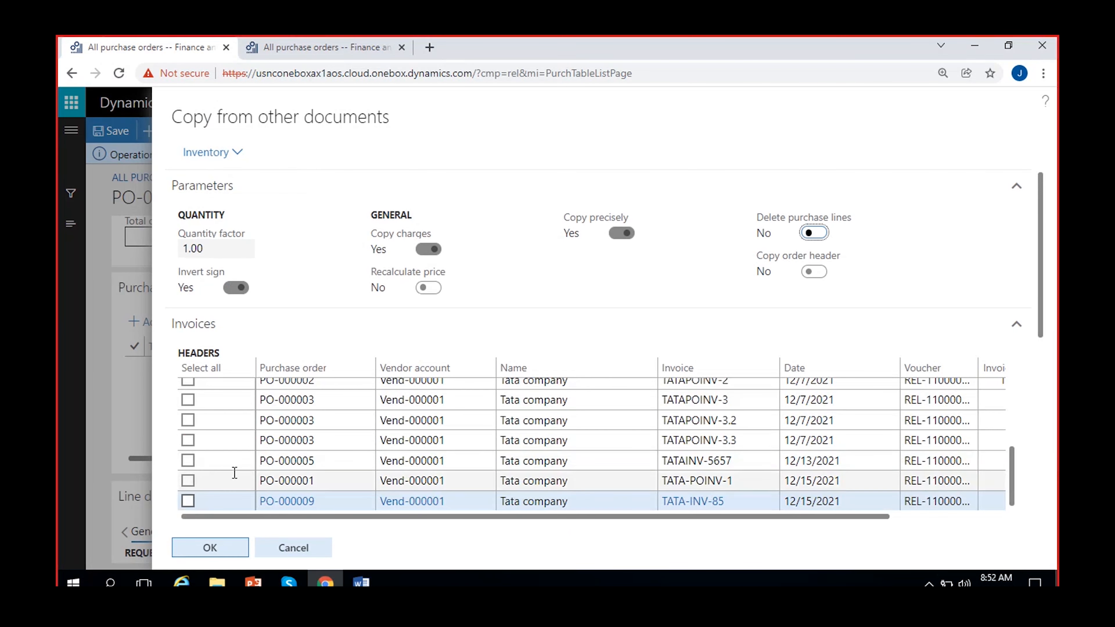
pyautogui.click(188, 460)
pyautogui.click(210, 546)
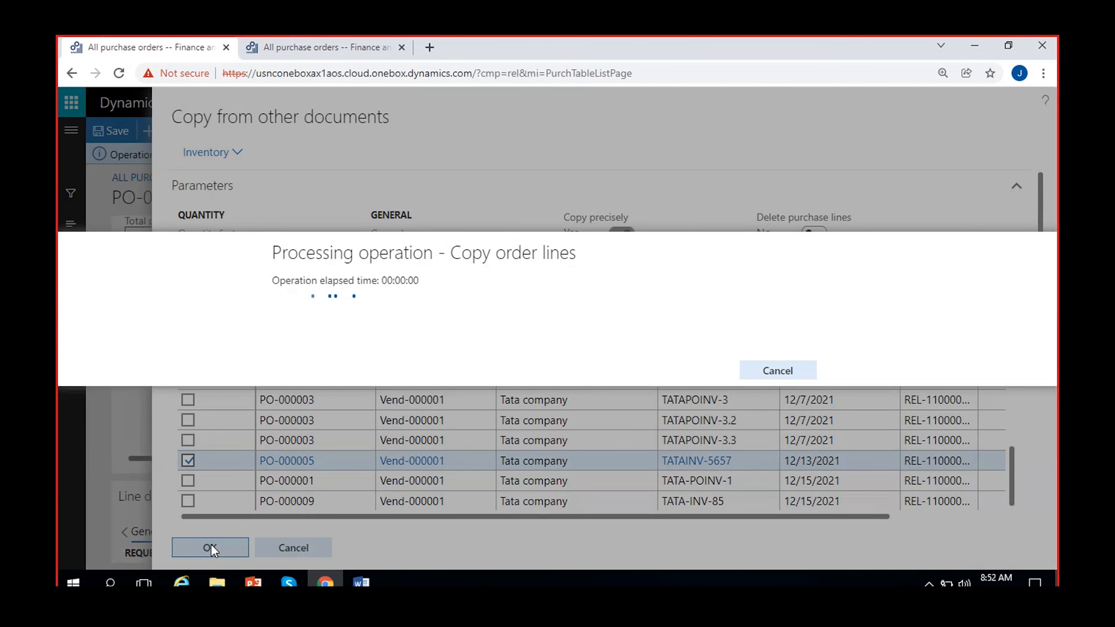
# Review the quantities, unit prices and net amounts of the copied return lines and confirm the purchase order.
pyautogui.hscroll(5, 554, 429)
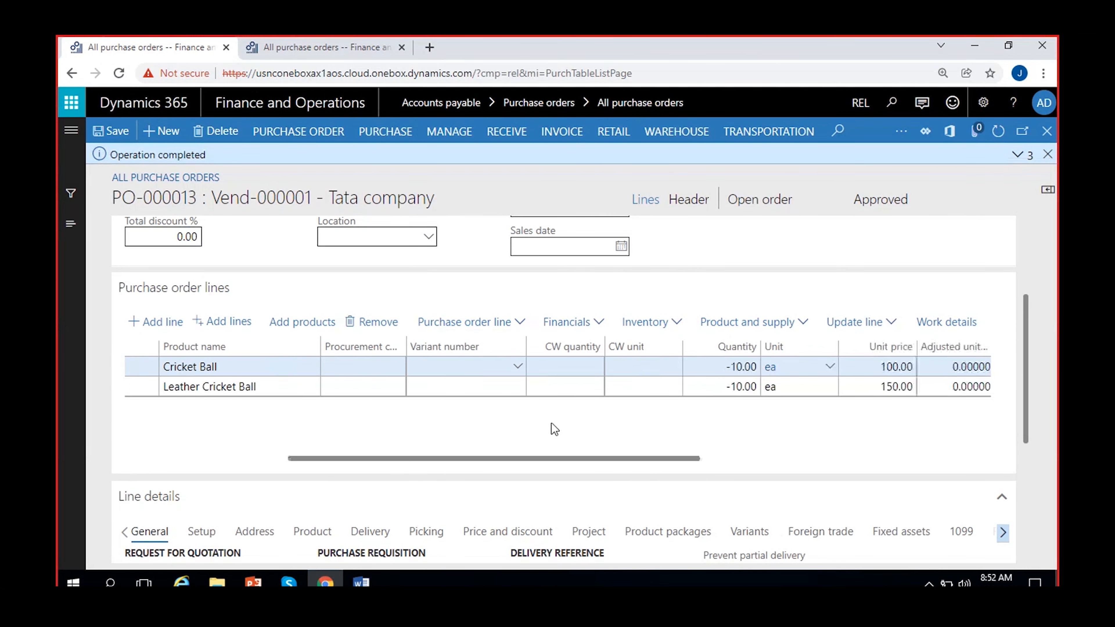
pyautogui.hscroll(5, 703, 435)
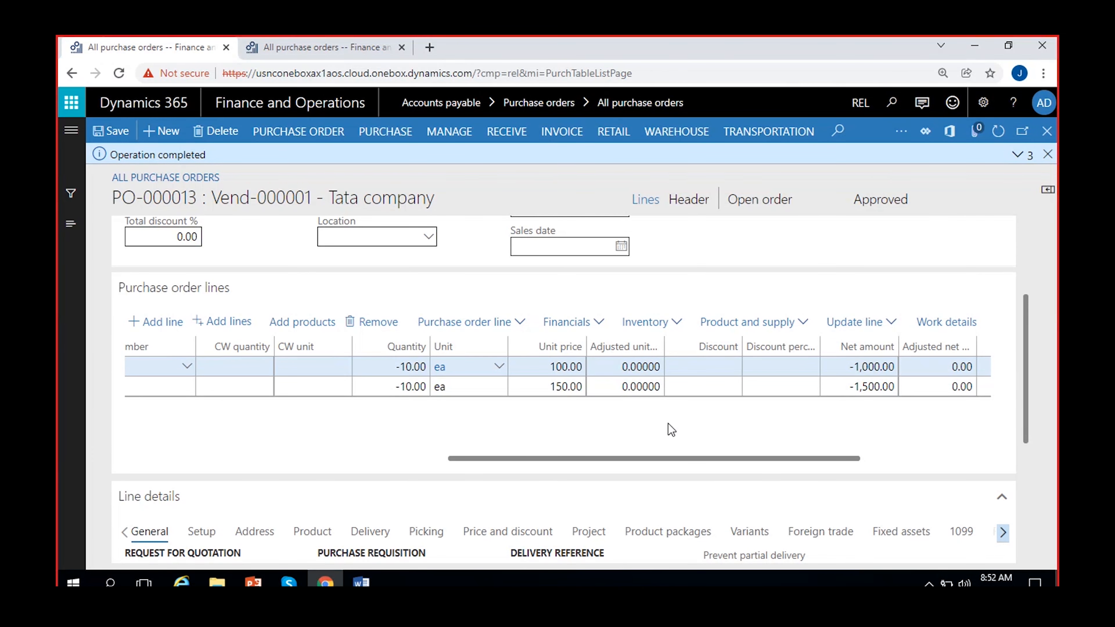
pyautogui.hscroll(-5, 312, 447)
pyautogui.hscroll(-5, 312, 447)
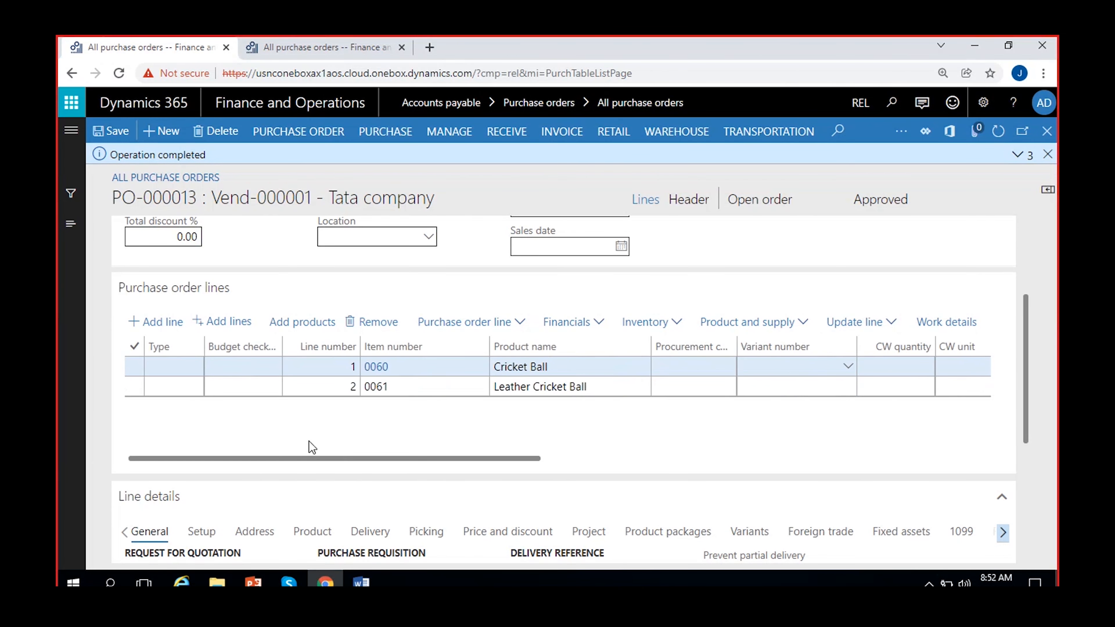
pyautogui.click(378, 139)
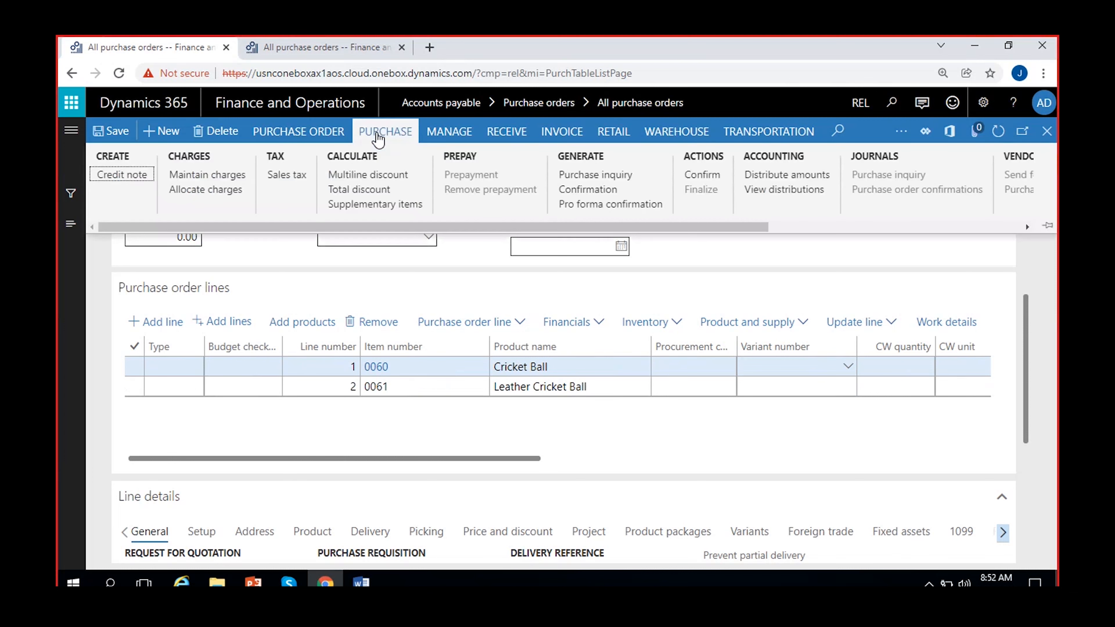
pyautogui.click(702, 174)
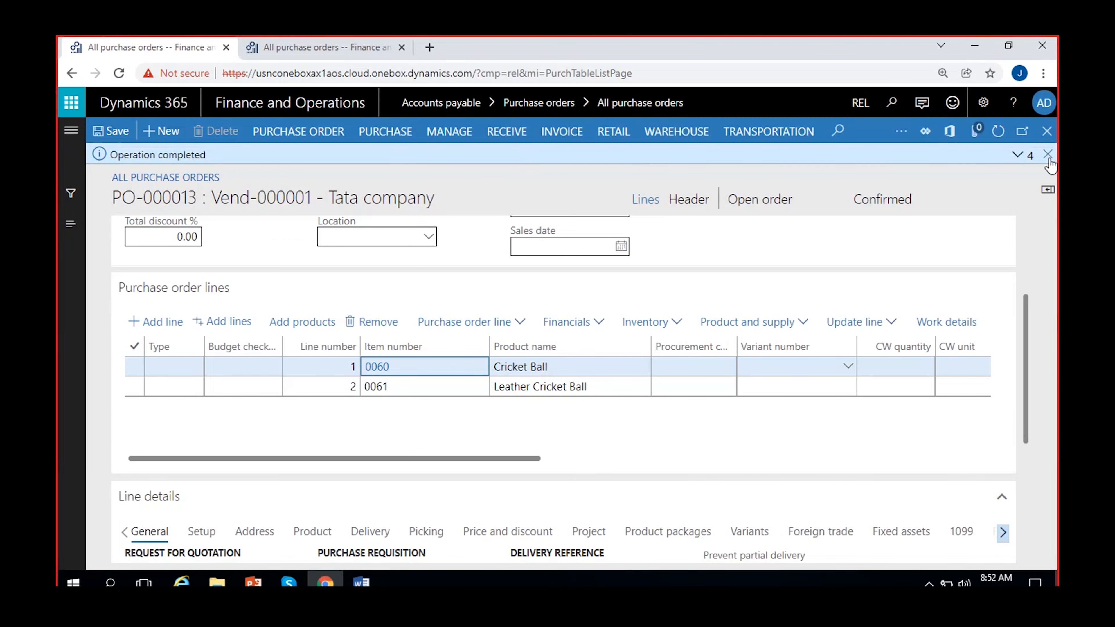
# Try to post a product receipt for the return order with the receipt number RMA-45.
pyautogui.click(505, 132)
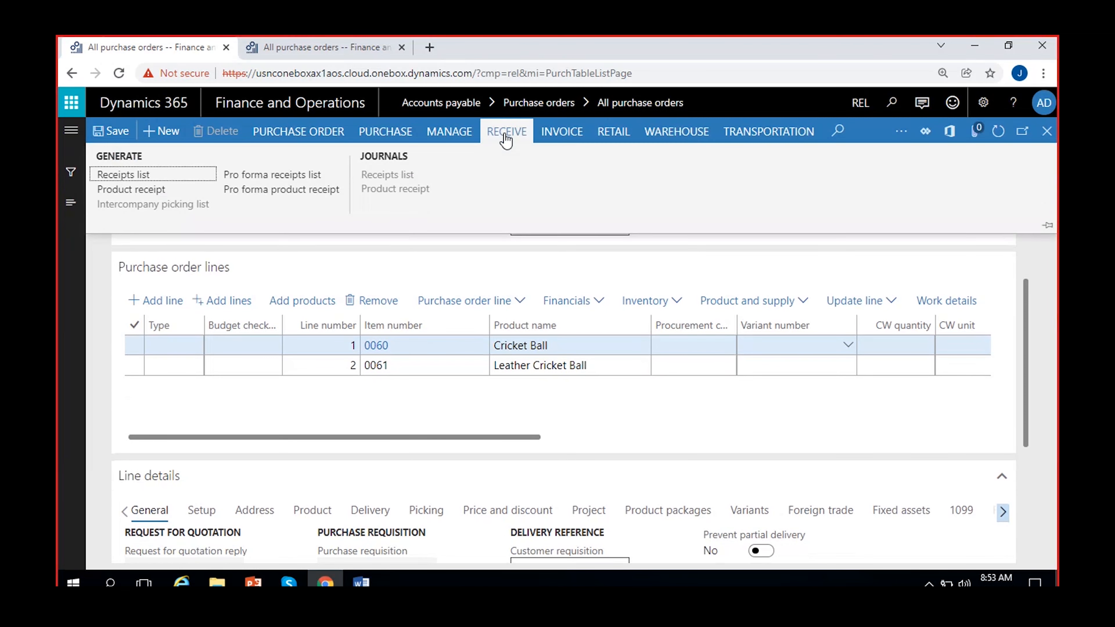
pyautogui.click(155, 190)
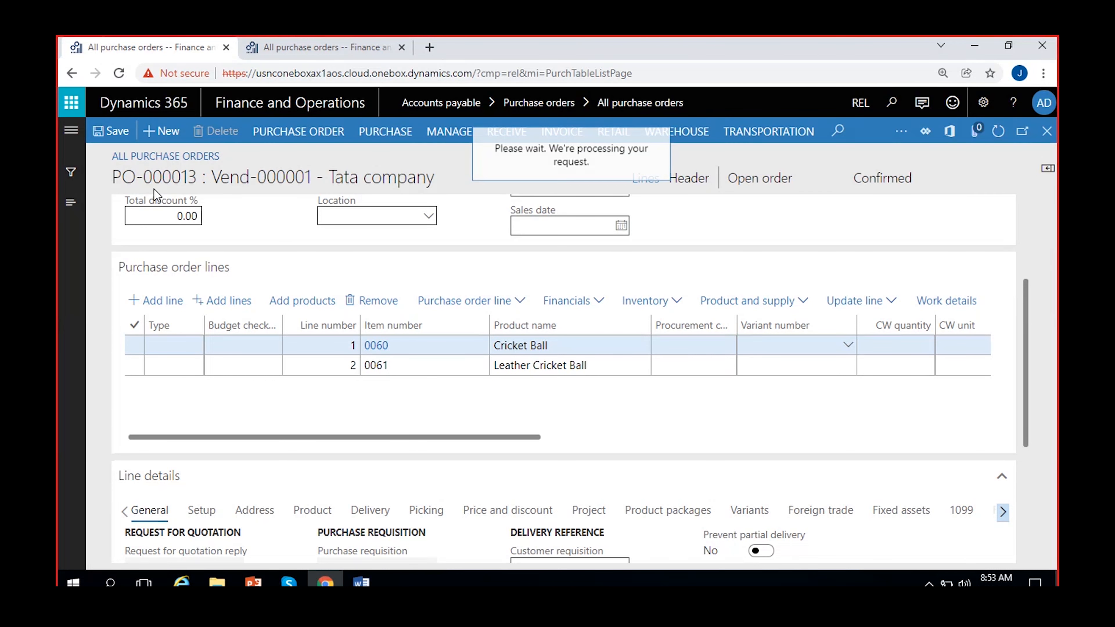
pyautogui.write('RMA_')
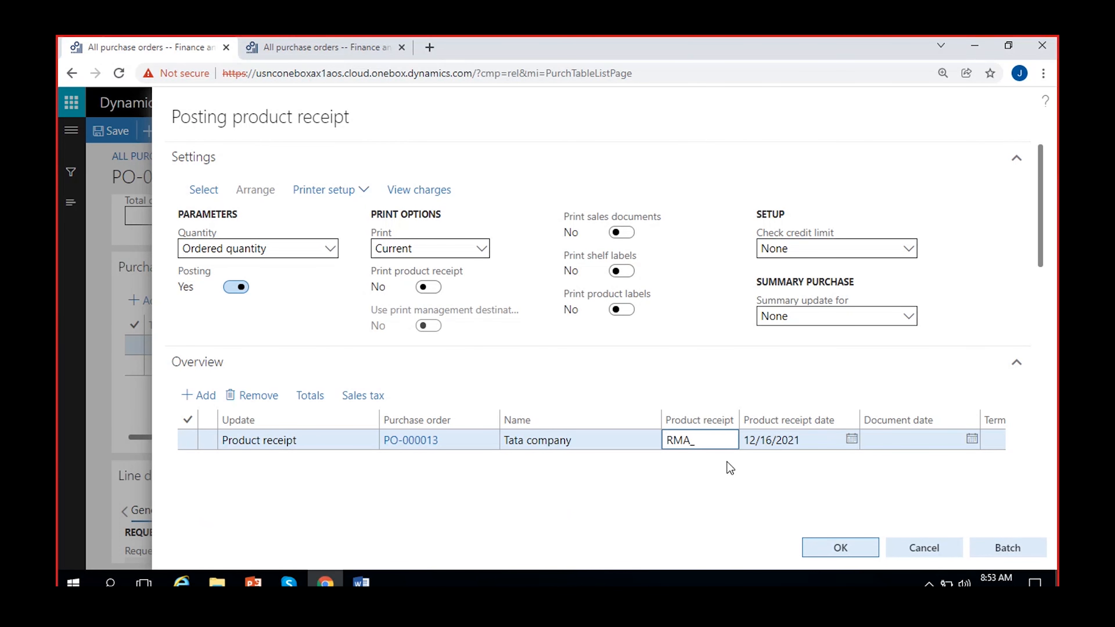
pyautogui.press('BackSpace')
pyautogui.write('-45')
pyautogui.scroll(-6, 1045, 205)
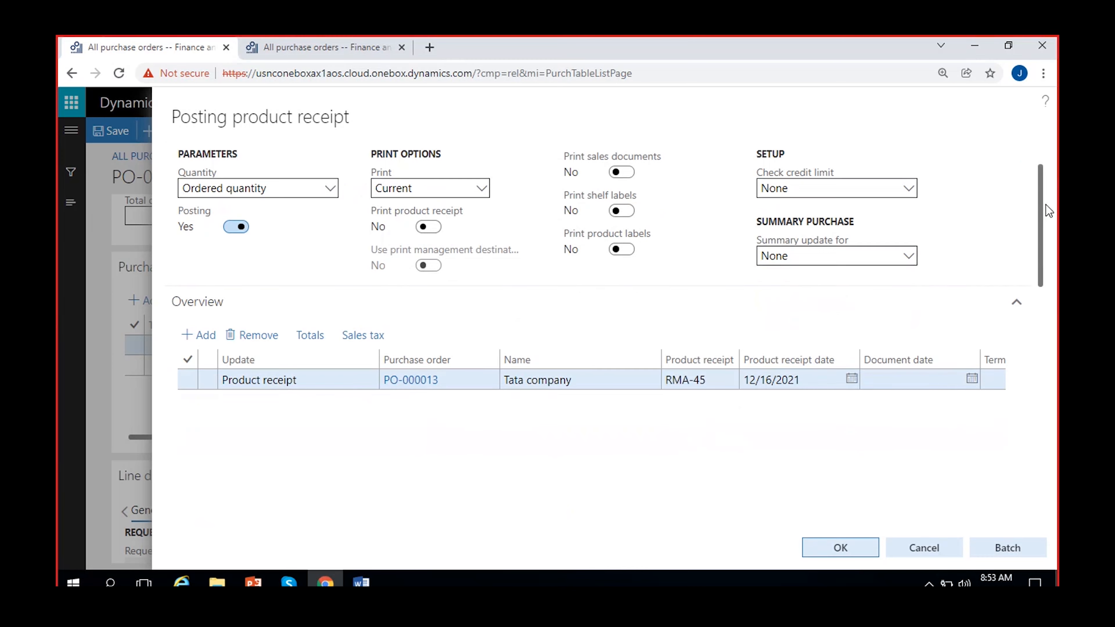
pyautogui.hscroll(5, 769, 379)
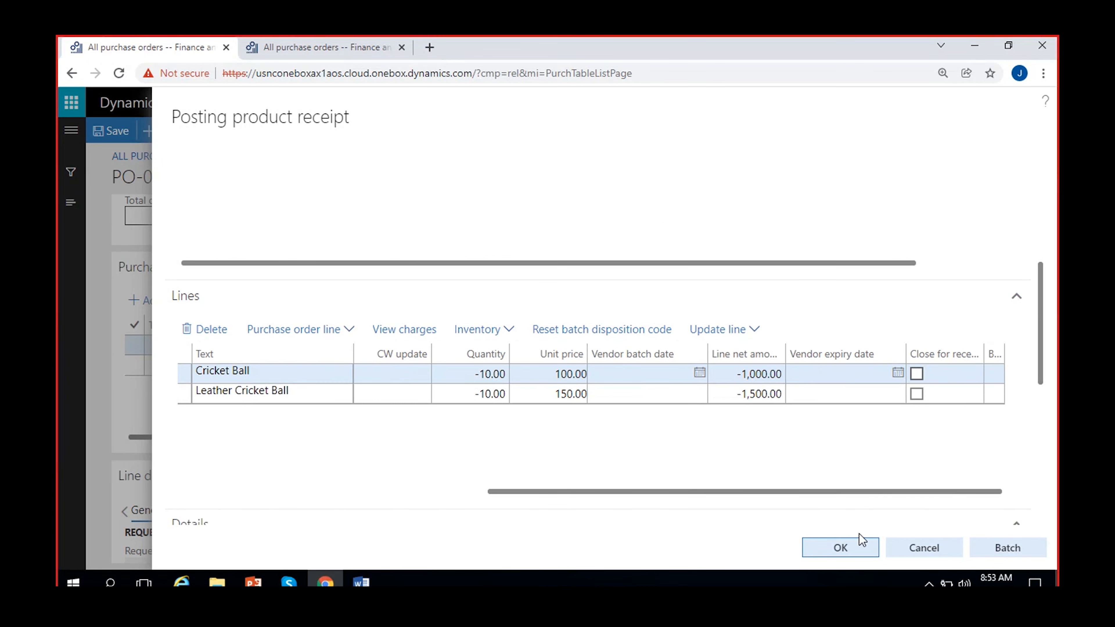
pyautogui.click(849, 546)
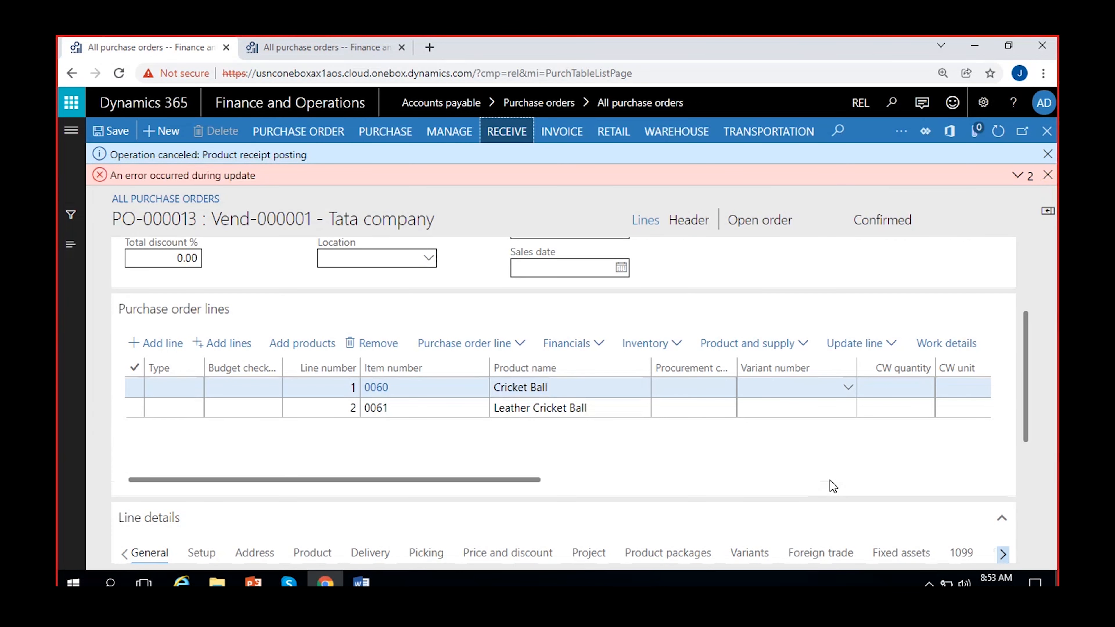
# Read the message details of the product receipt posting and dismiss the messages.
pyautogui.click(1023, 176)
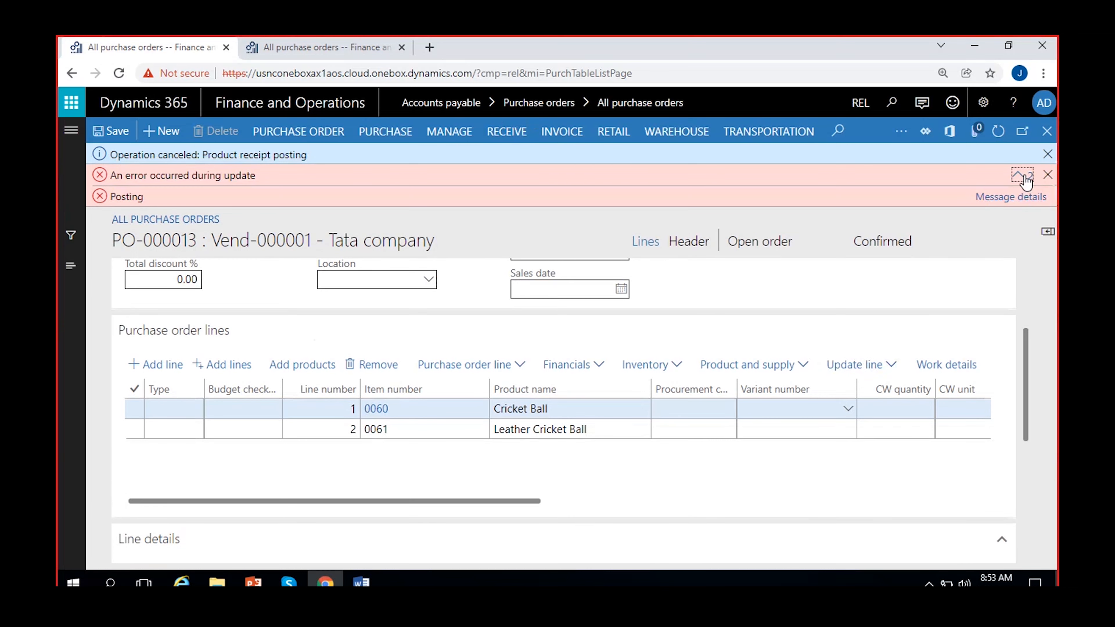
pyautogui.click(998, 196)
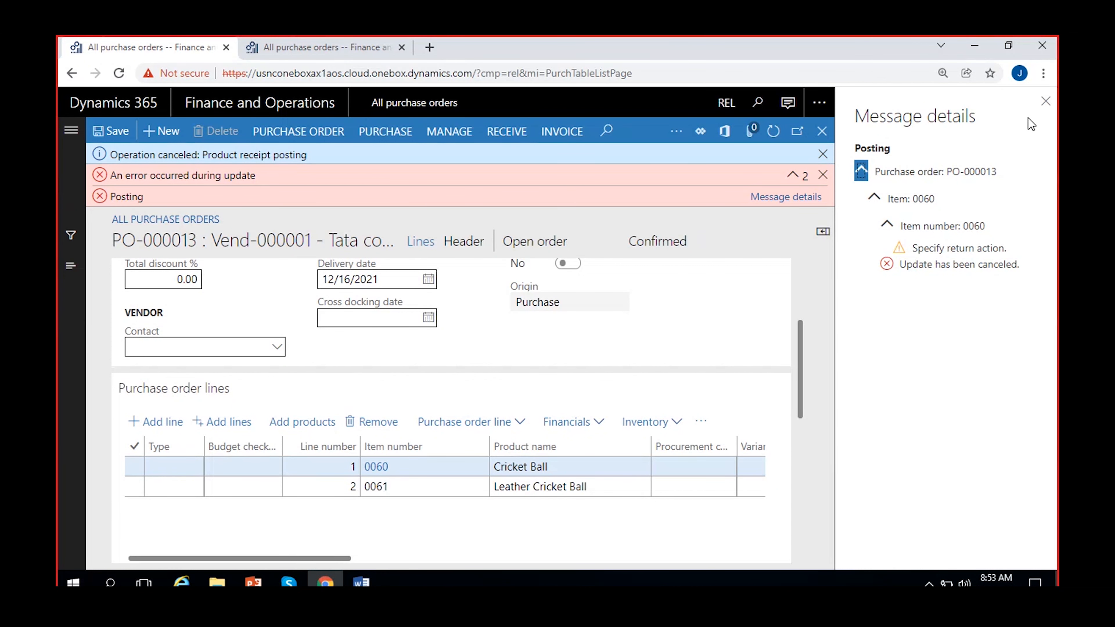
pyautogui.click(1046, 103)
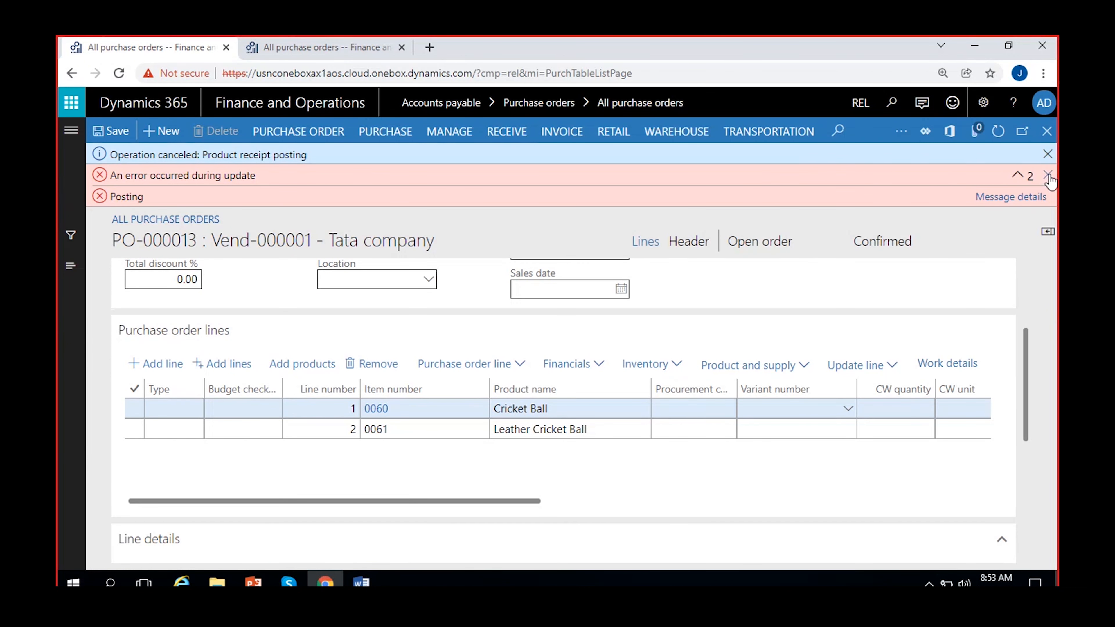
pyautogui.click(1047, 176)
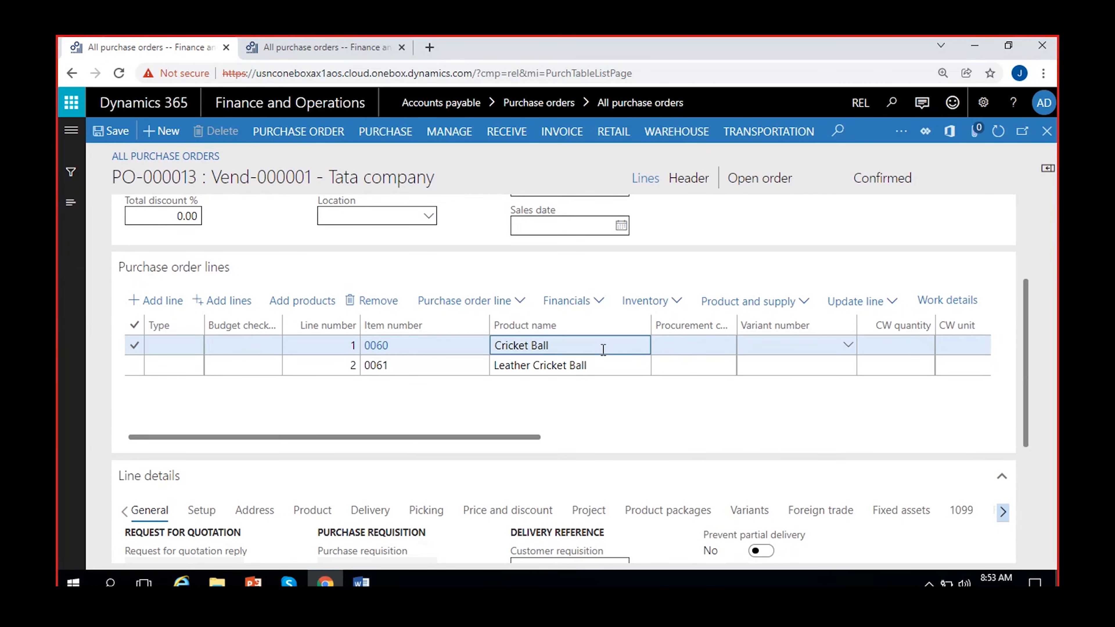
# Locate the Return action setting in the Cricket Ball line's details and check which return actions it offers.
pyautogui.moveTo(1028, 313); pyautogui.dragTo(1035, 428)
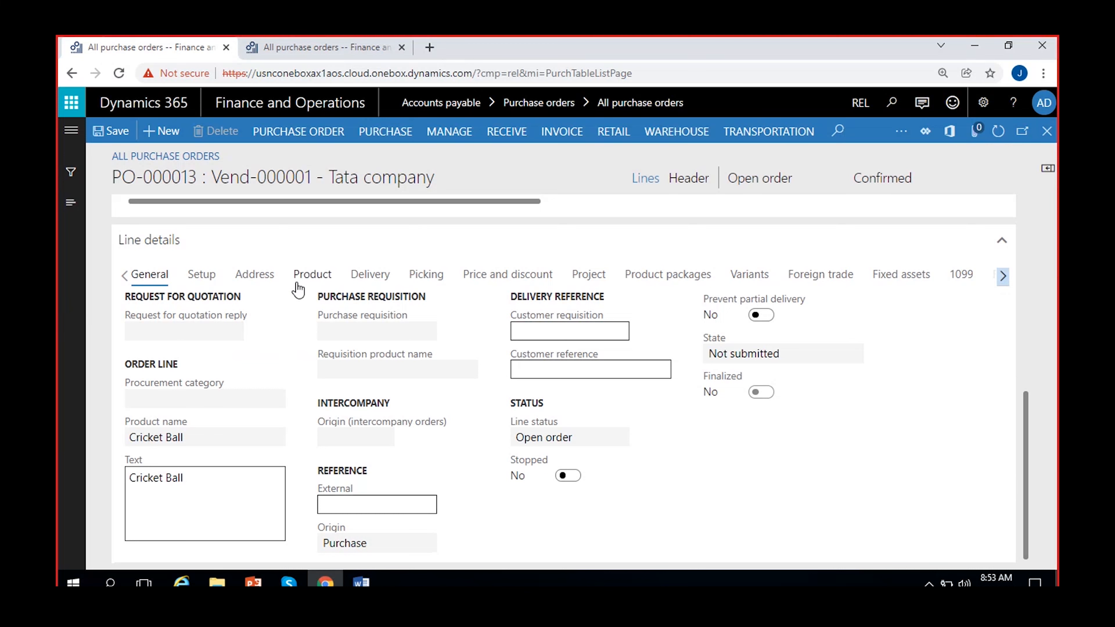
pyautogui.click(308, 278)
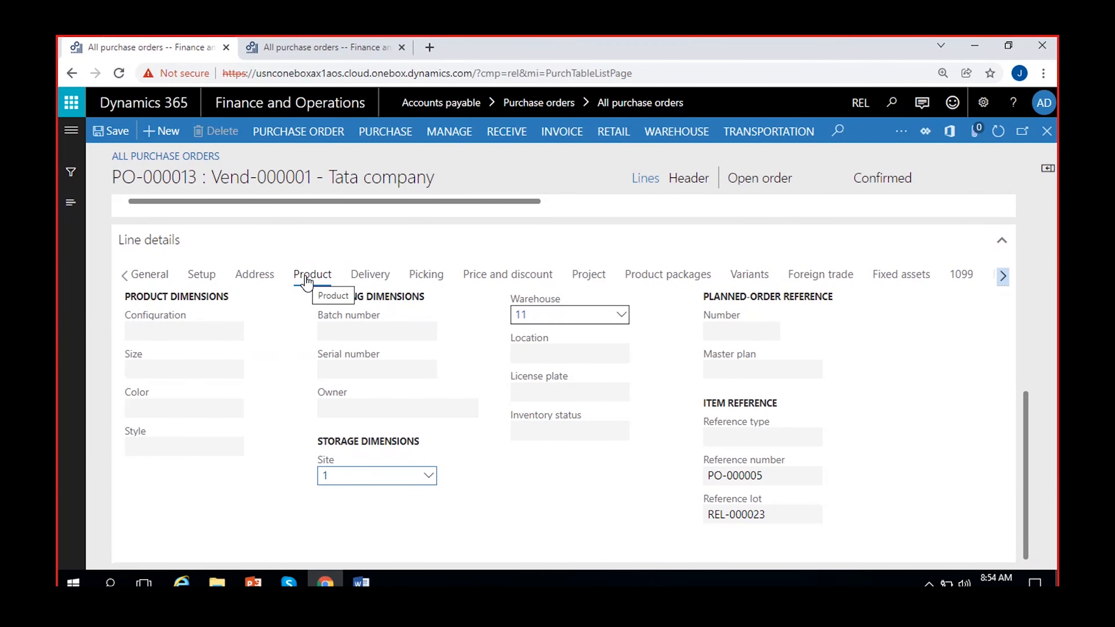
pyautogui.click(363, 278)
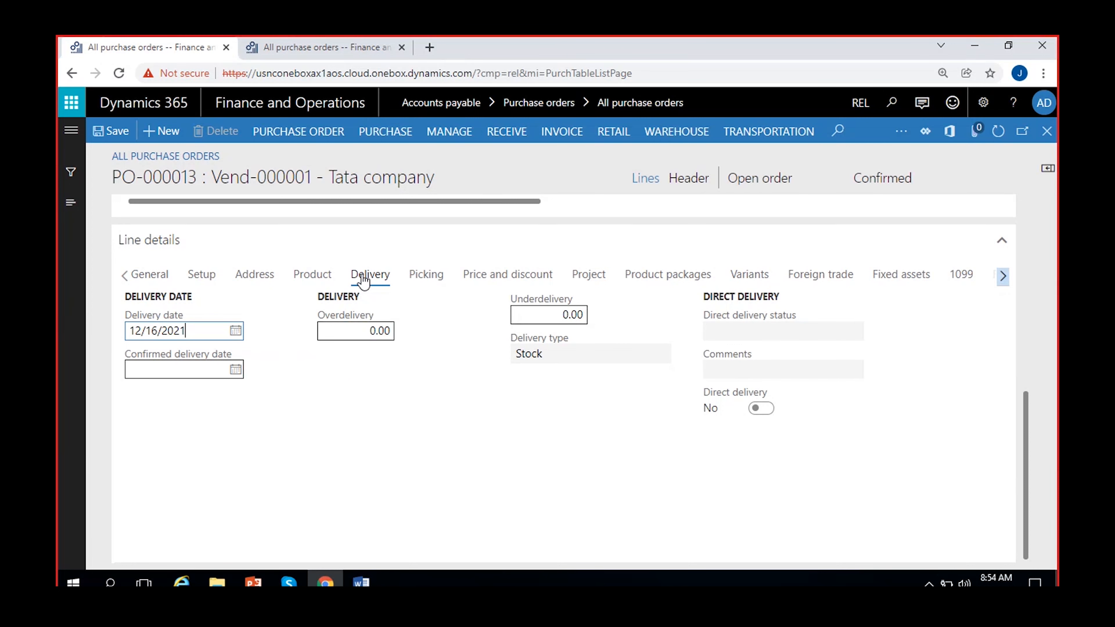
pyautogui.click(201, 276)
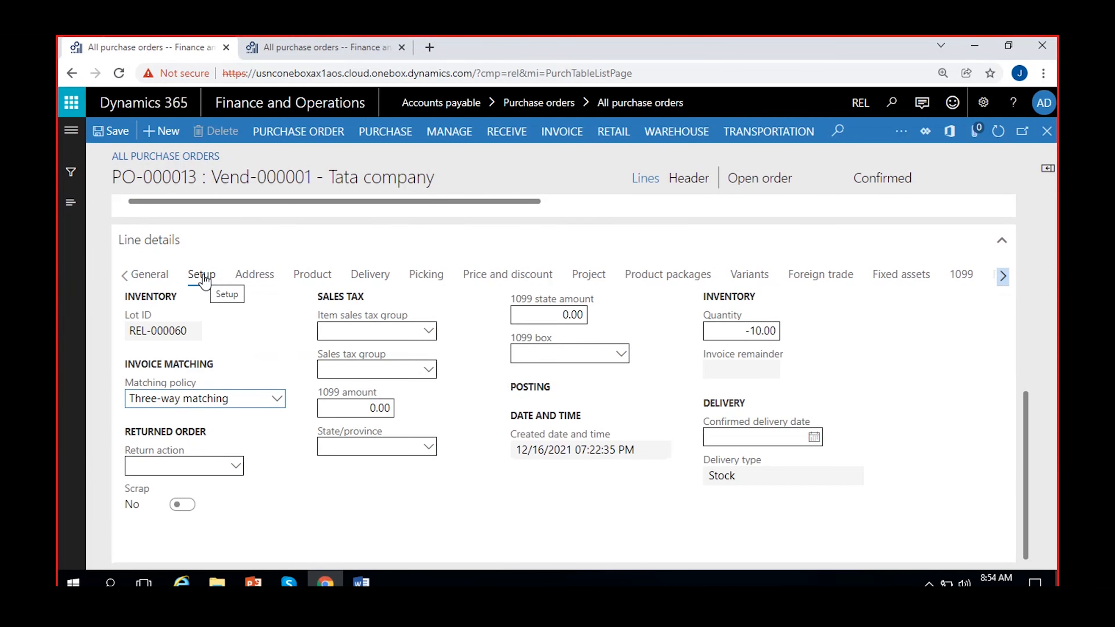
pyautogui.click(235, 467)
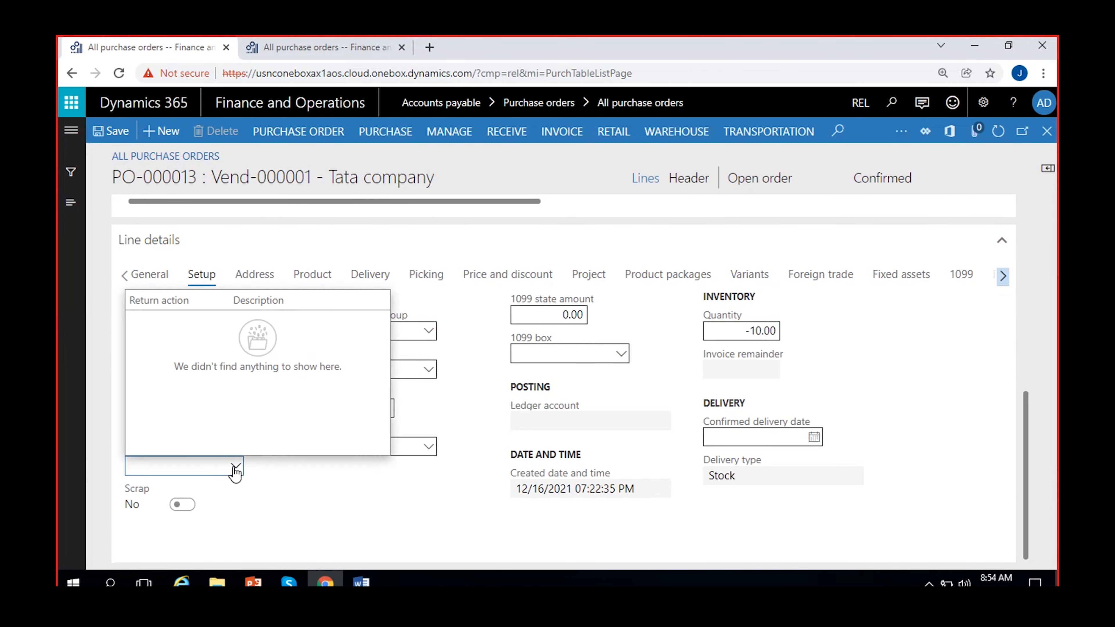
pyautogui.click(305, 482)
pyautogui.rightClick(232, 466)
pyautogui.click(269, 538)
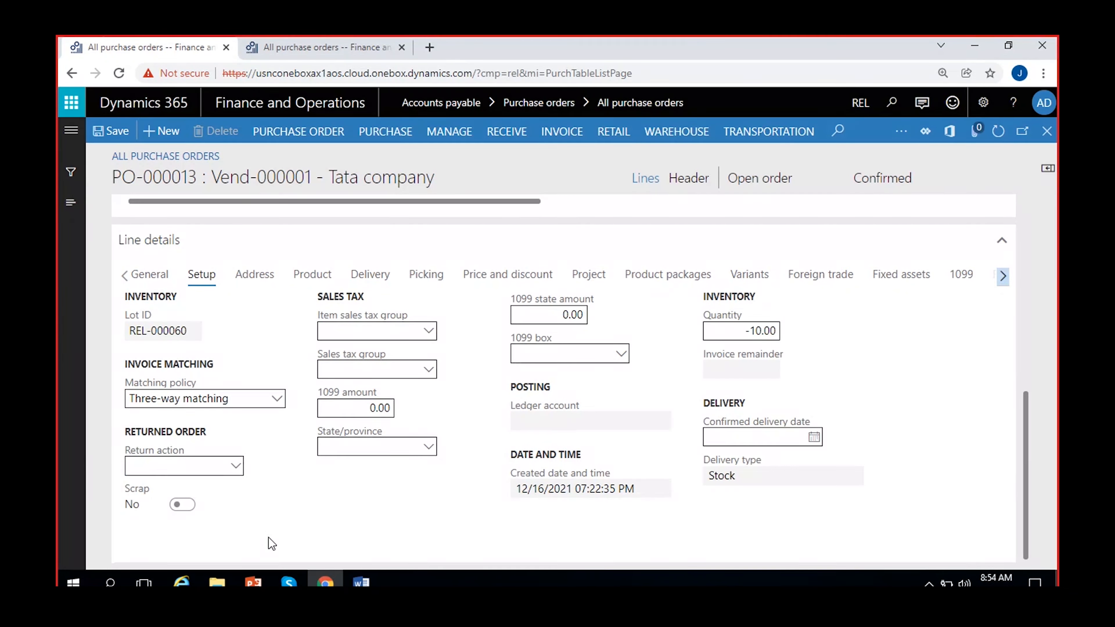
# Create return action 1 with the description "Damaged good-returned to vendor", save it and return to the purchase order.
pyautogui.write('1')
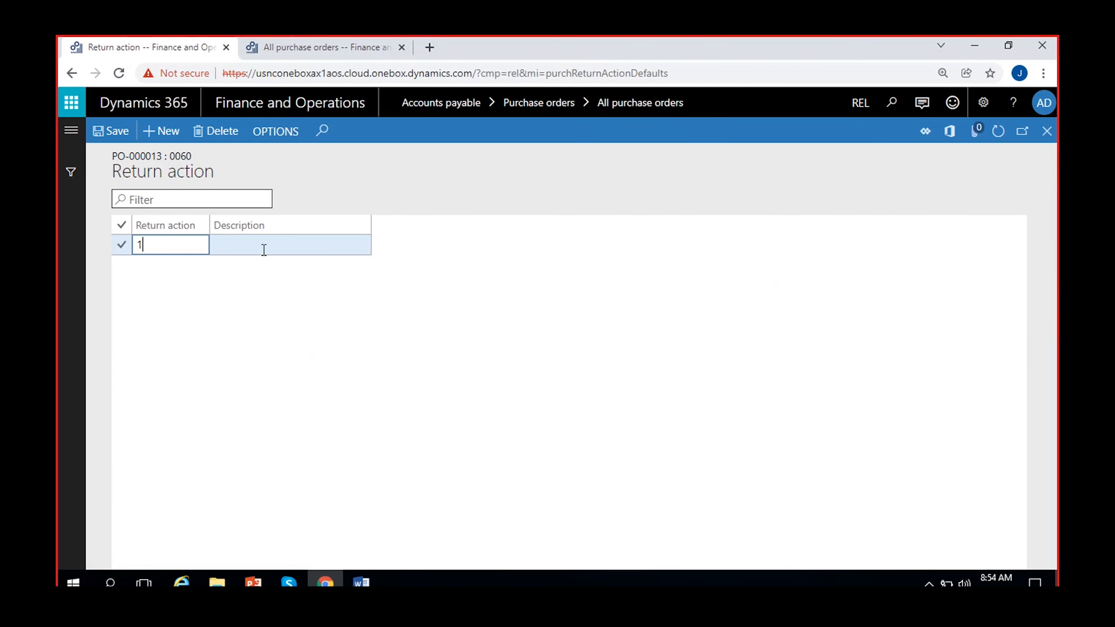
pyautogui.click(263, 249)
pyautogui.write('Damaged good')
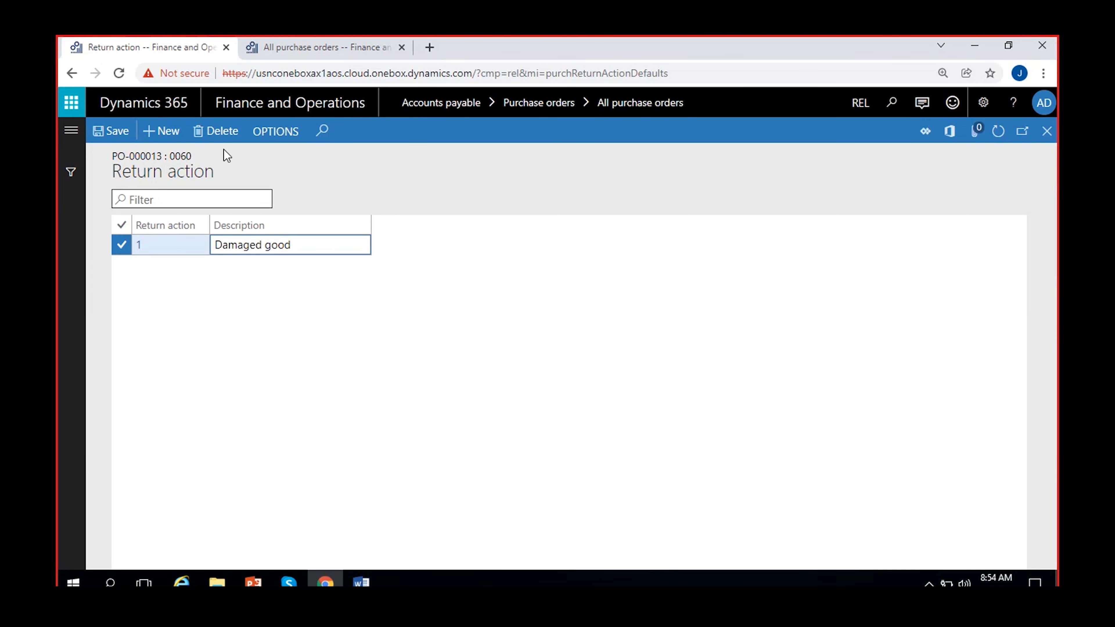
pyautogui.click(112, 131)
pyautogui.write('-reture')
pyautogui.press('BackSpace')
pyautogui.write('ned to vendor')
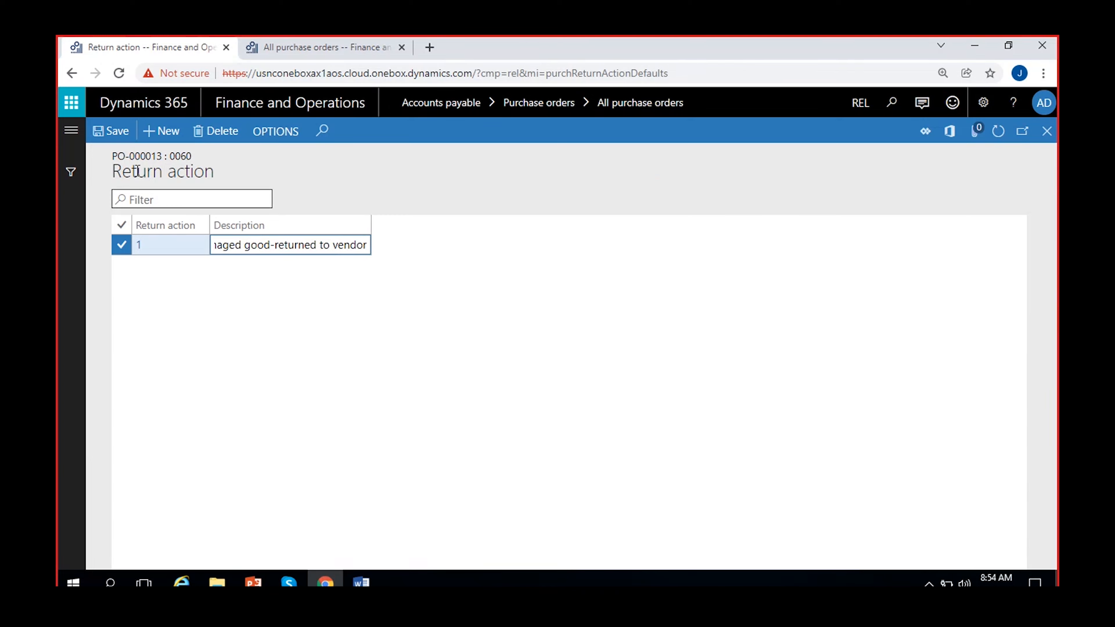
pyautogui.click(110, 131)
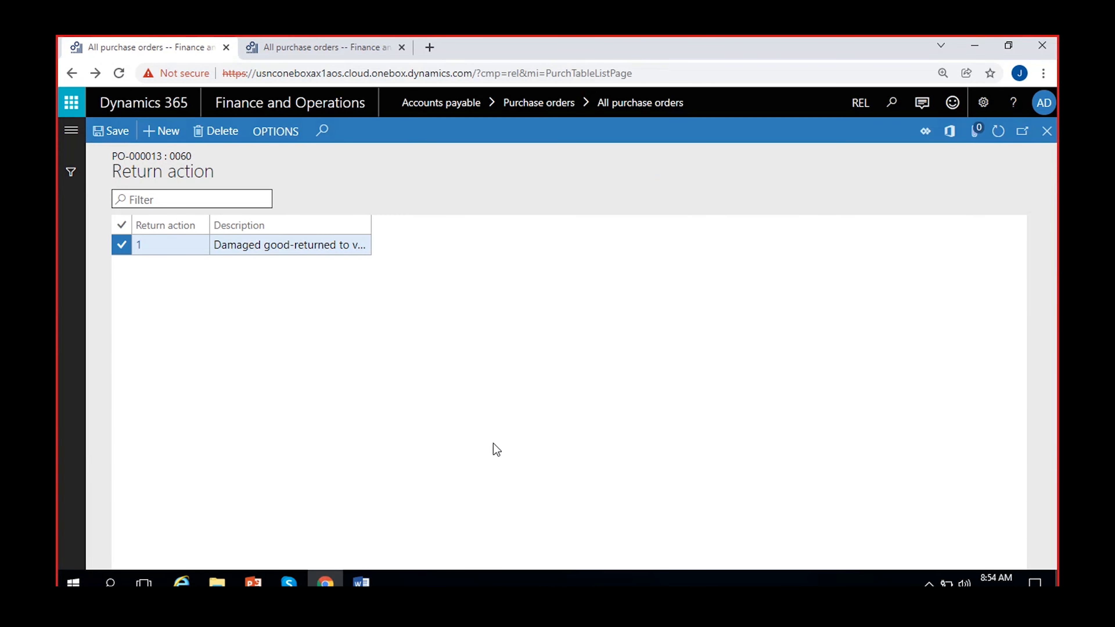
pyautogui.press('Escape')
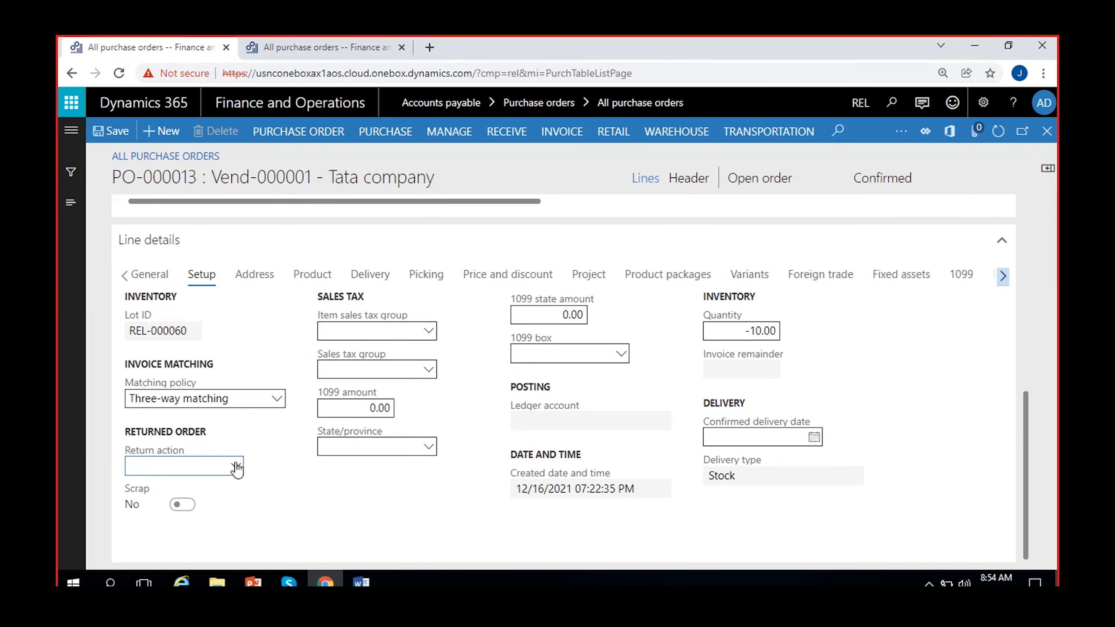
# Set the return action to 1 on both the Cricket Ball and Leather Cricket Ball lines and dismiss the credit note message.
pyautogui.click(237, 469)
pyautogui.click(254, 319)
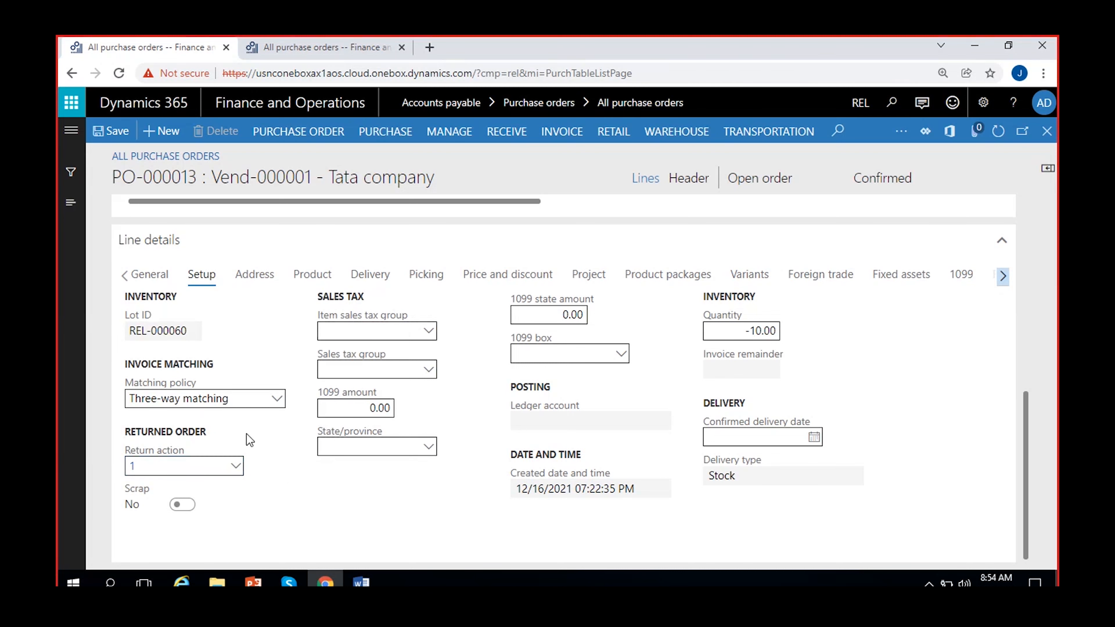
pyautogui.click(571, 276)
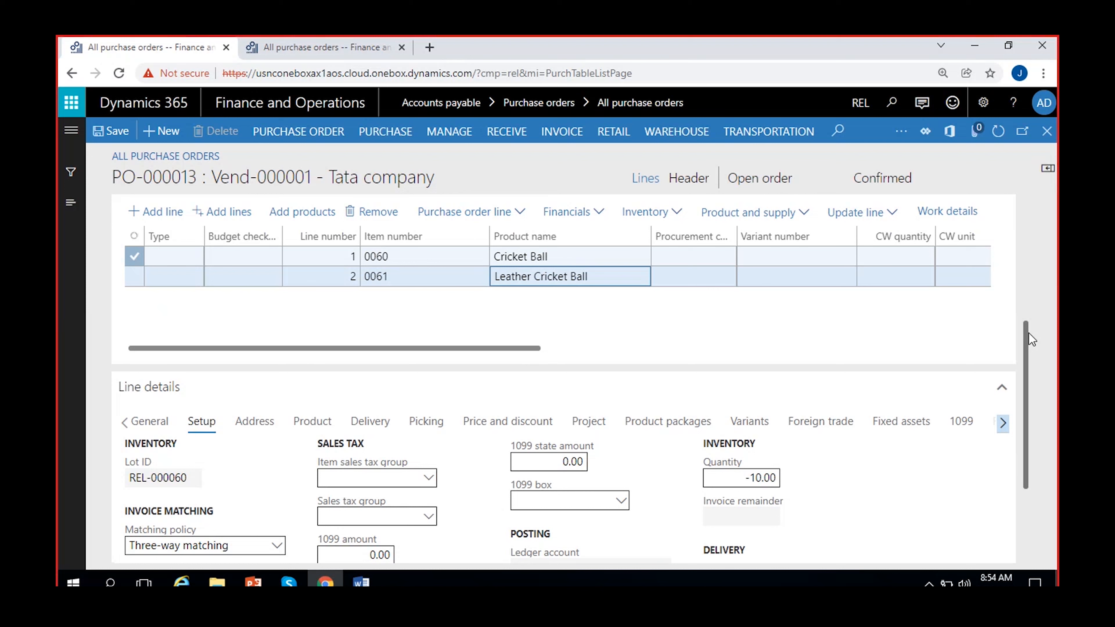
pyautogui.click(582, 325)
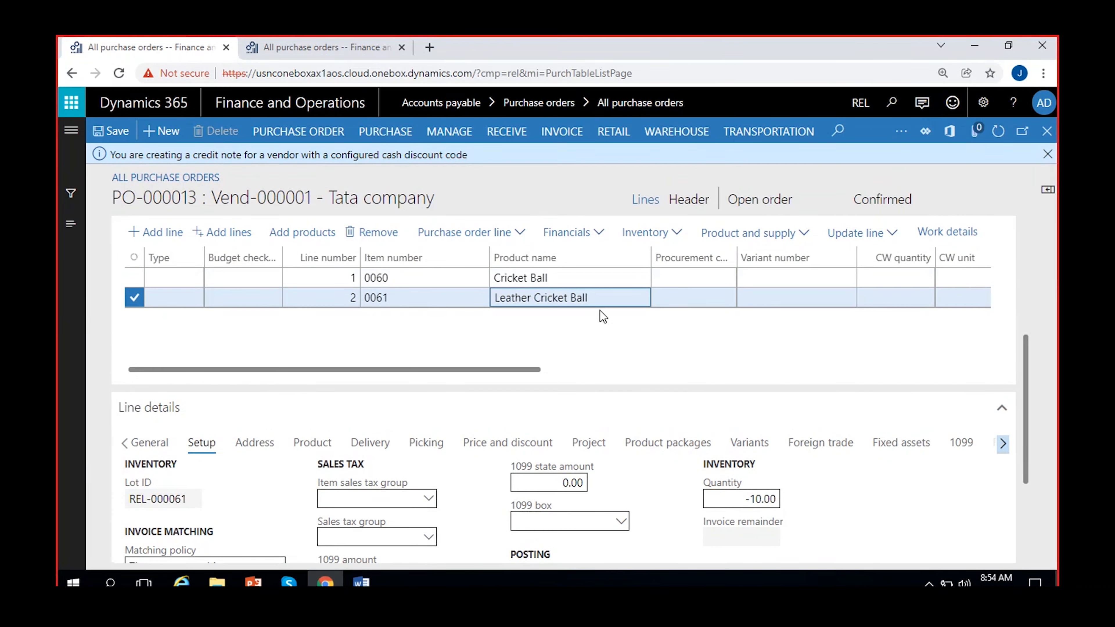
pyautogui.scroll(-2, 441, 398)
pyautogui.scroll(-2, 441, 398)
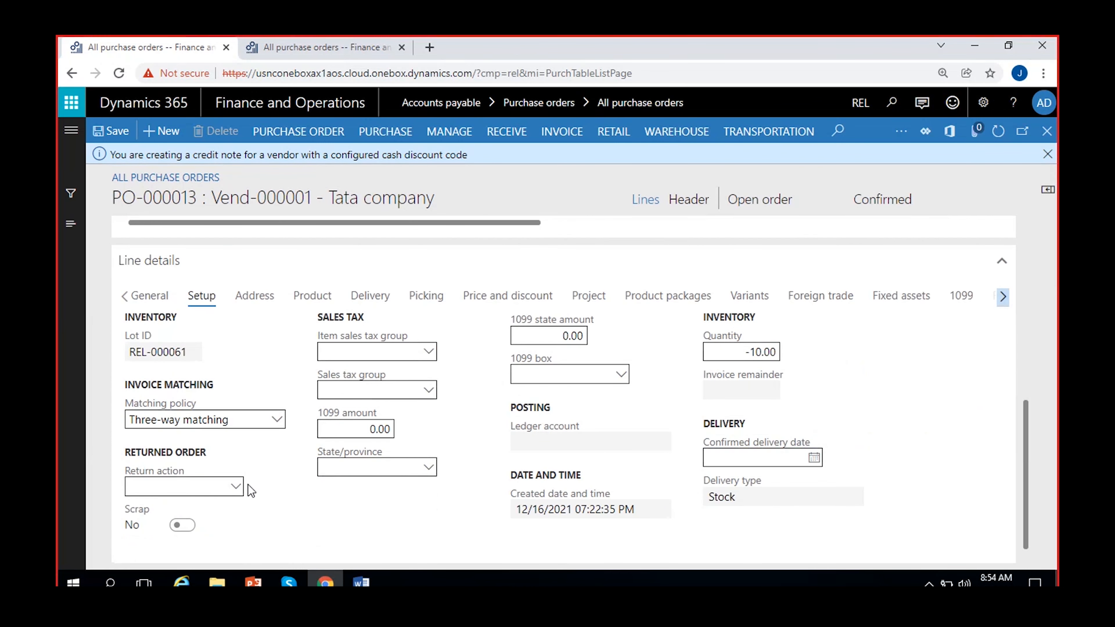
pyautogui.click(237, 487)
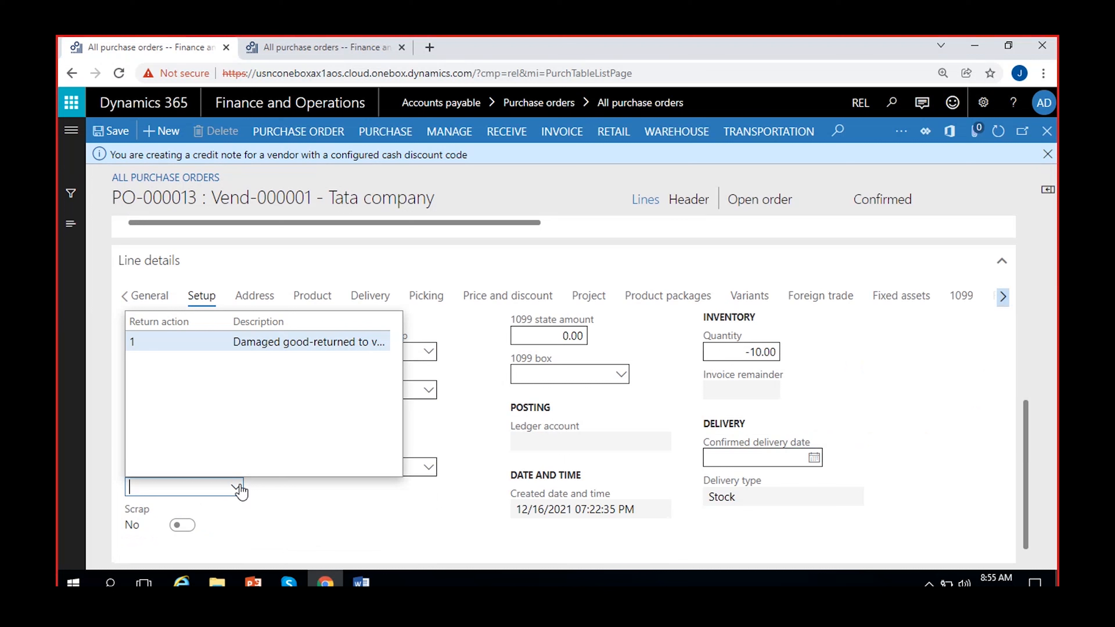
pyautogui.click(228, 347)
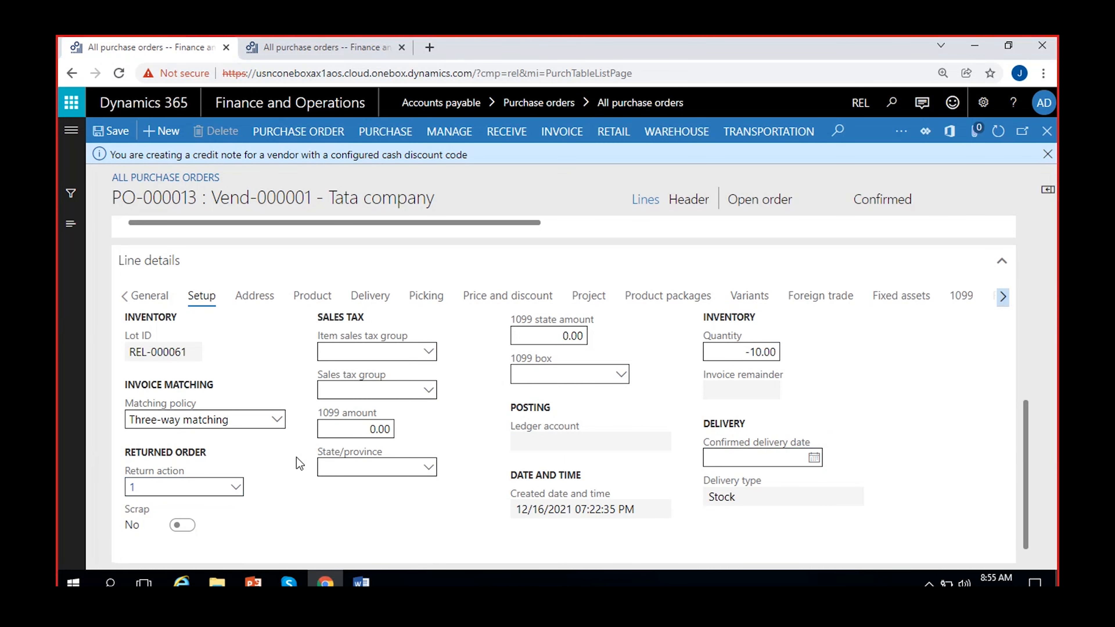
pyautogui.moveTo(1029, 406); pyautogui.dragTo(1050, 220)
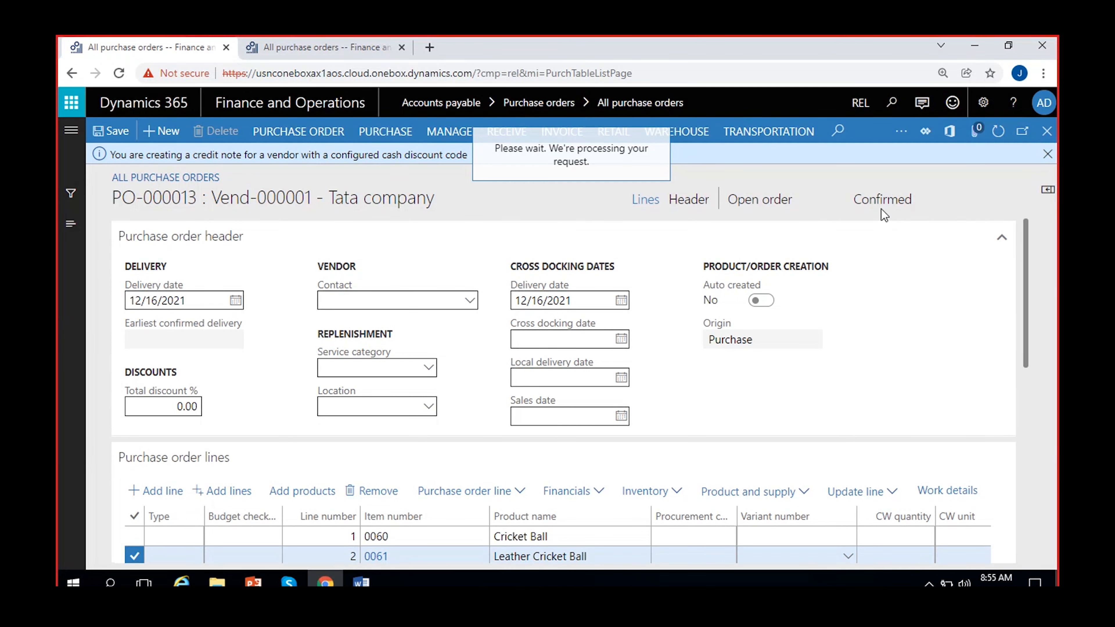
pyautogui.click(1047, 154)
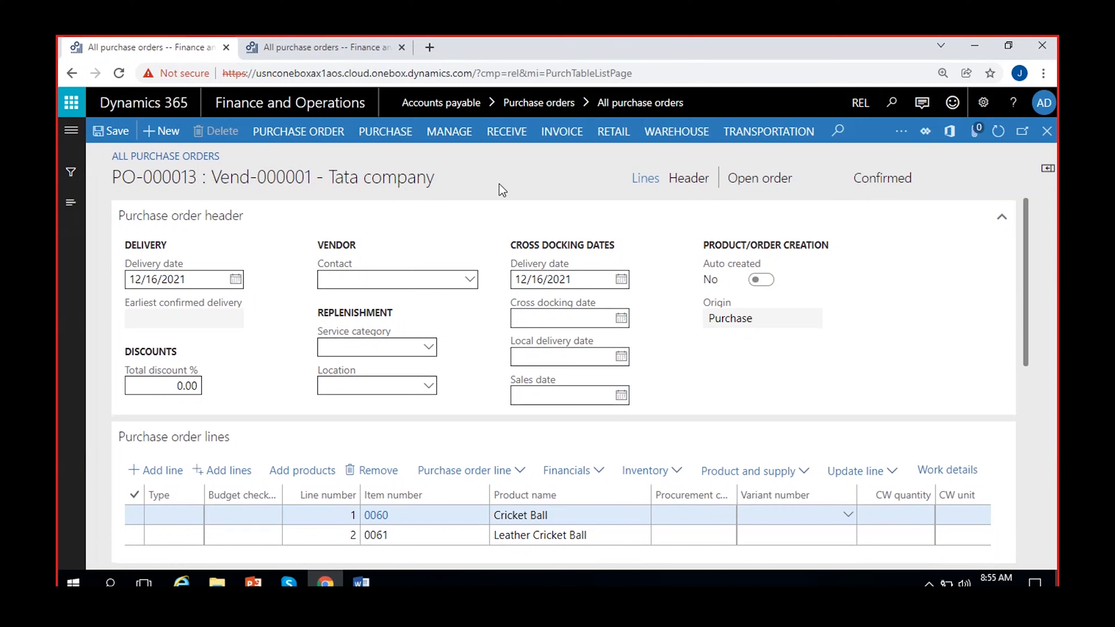
# Post the return order's product receipt with the receipt number RMA-45, check the order status and dismiss the message.
pyautogui.click(506, 131)
pyautogui.click(175, 189)
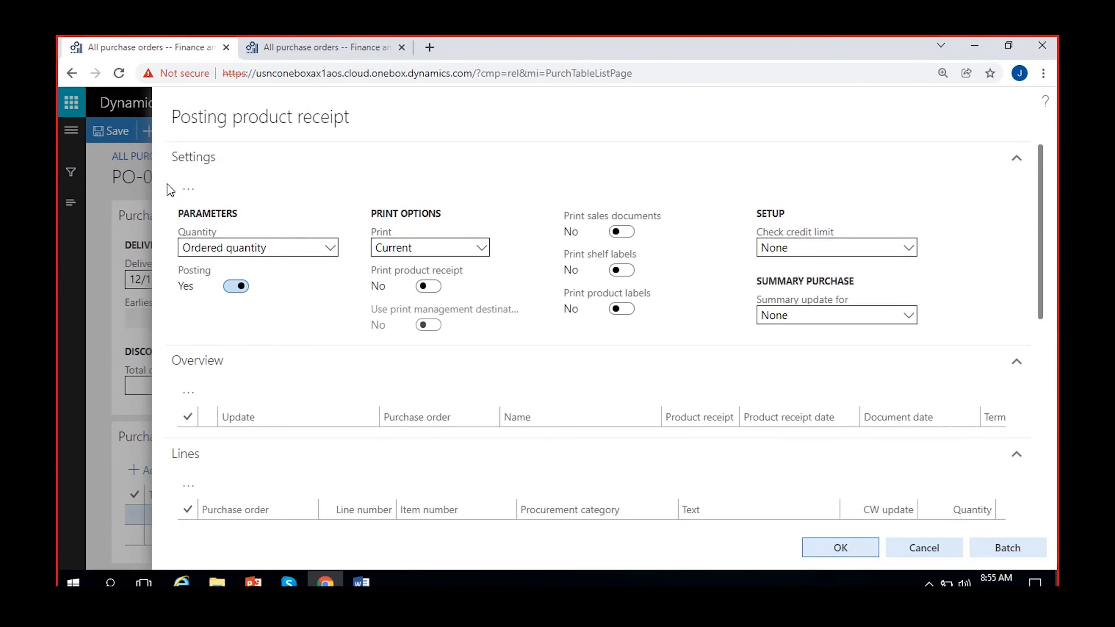
pyautogui.write('RMA-4')
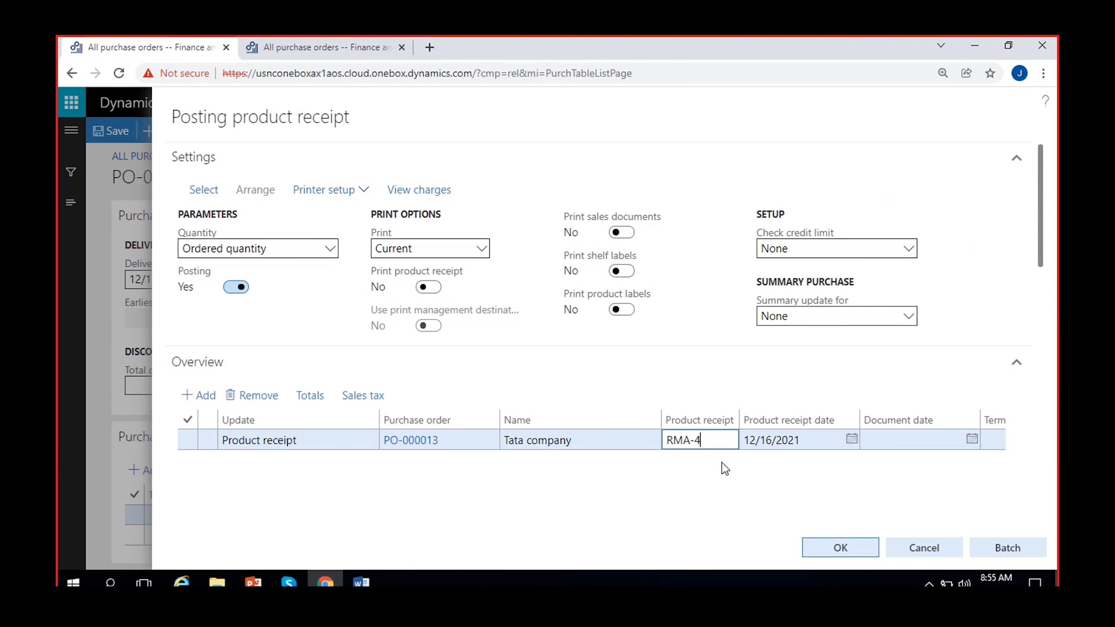
pyautogui.moveTo(1040, 159); pyautogui.dragTo(1044, 295)
pyautogui.hscroll(5, 783, 378)
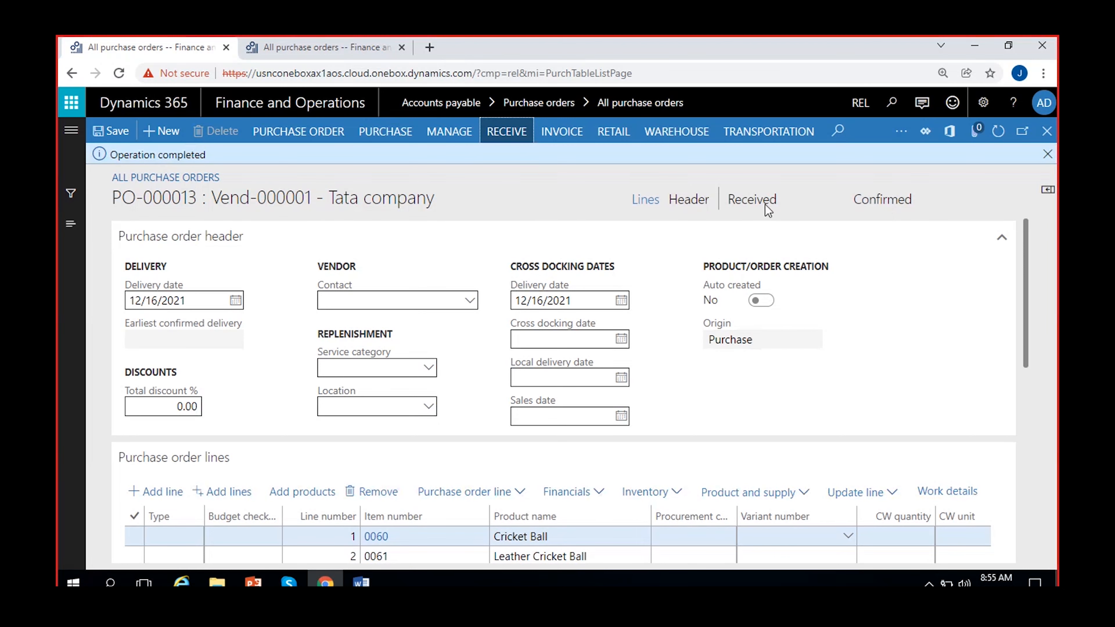
pyautogui.click(759, 200)
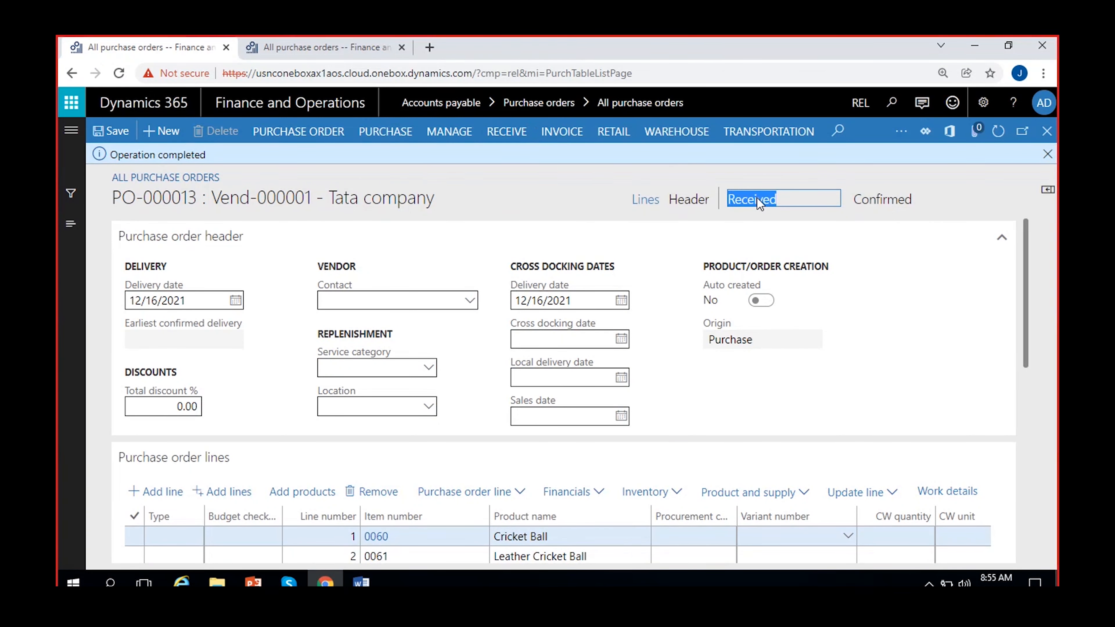
pyautogui.click(1048, 154)
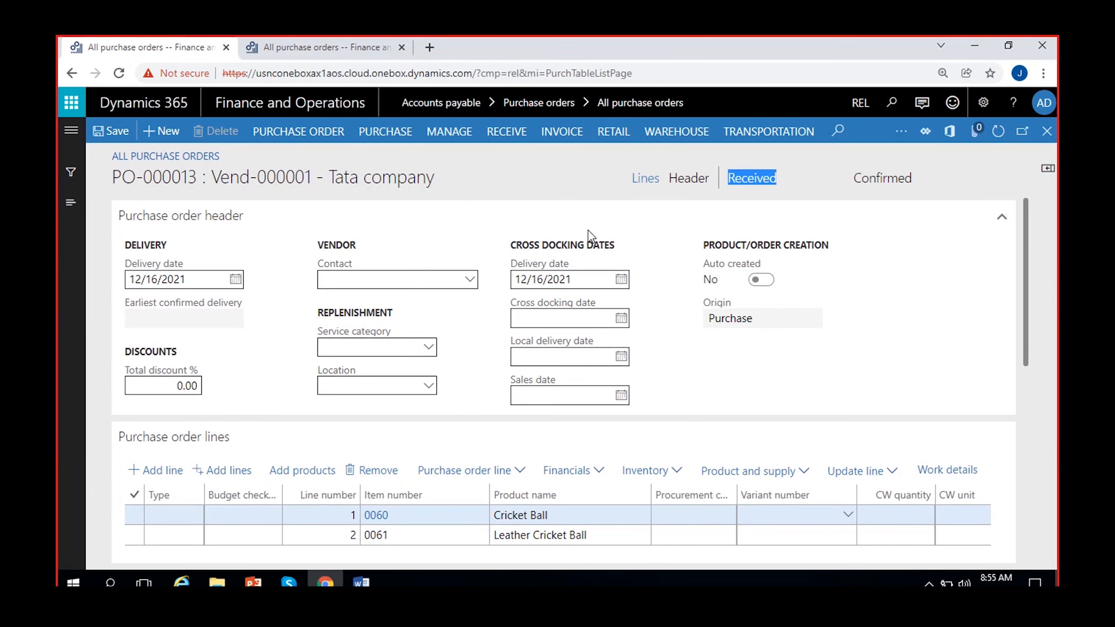
# Open the voucher transactions of product receipt RMA-45 from the order's product receipt journal.
pyautogui.click(506, 131)
pyautogui.click(419, 186)
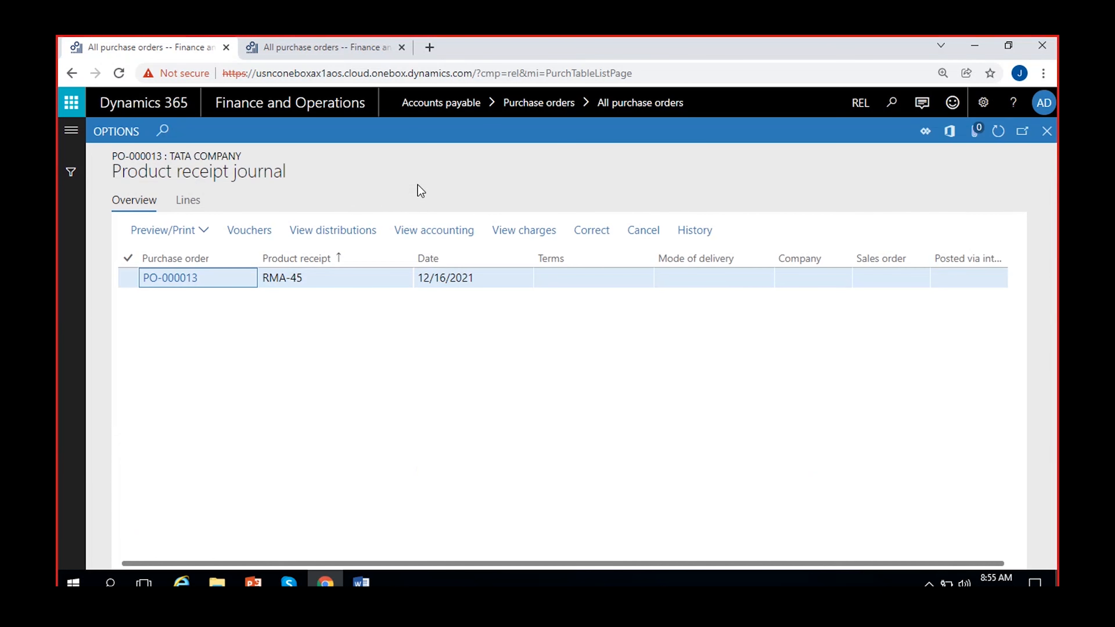
pyautogui.click(286, 264)
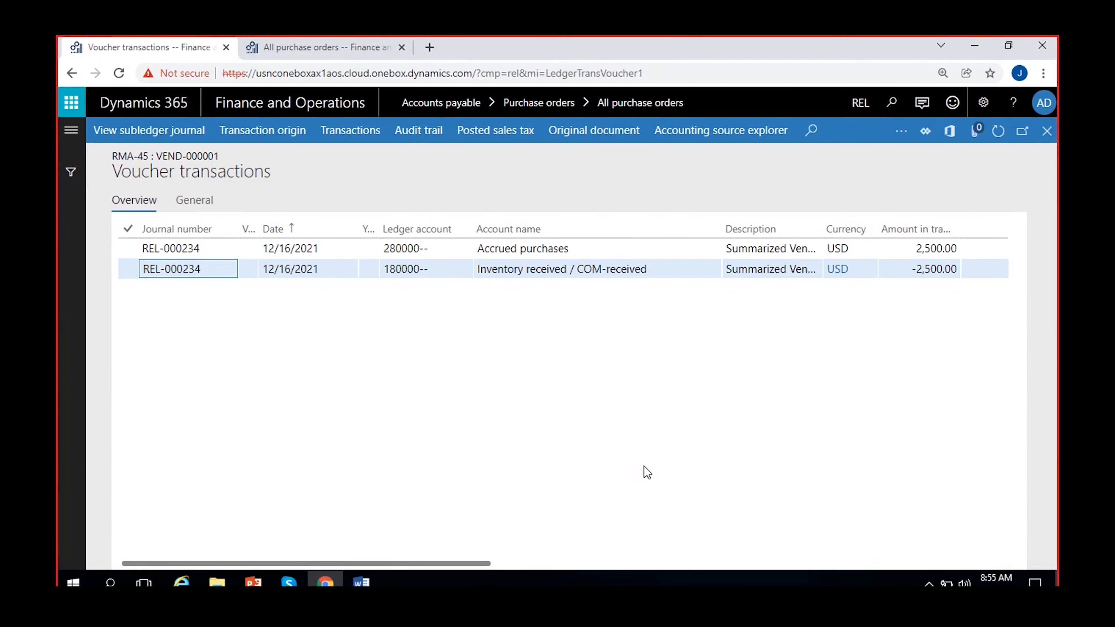
pyautogui.hscroll(5, 633, 406)
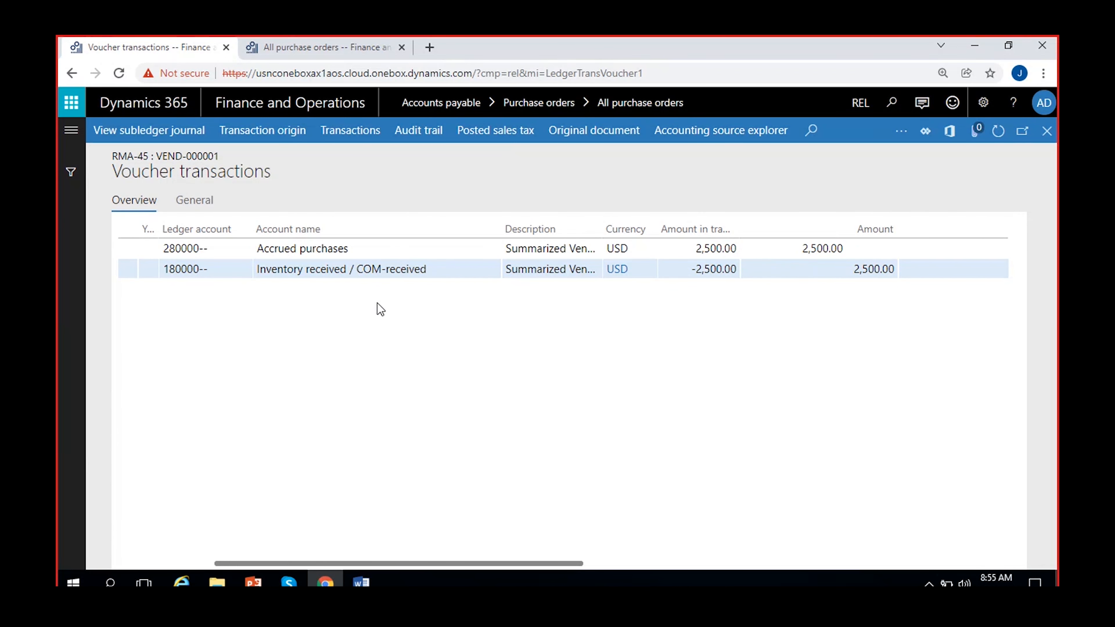
# Examine the amounts posted to the Accrued purchases and Inventory received accounts and return to the purchase order.
pyautogui.click(433, 270)
pyautogui.moveTo(434, 269); pyautogui.dragTo(256, 298)
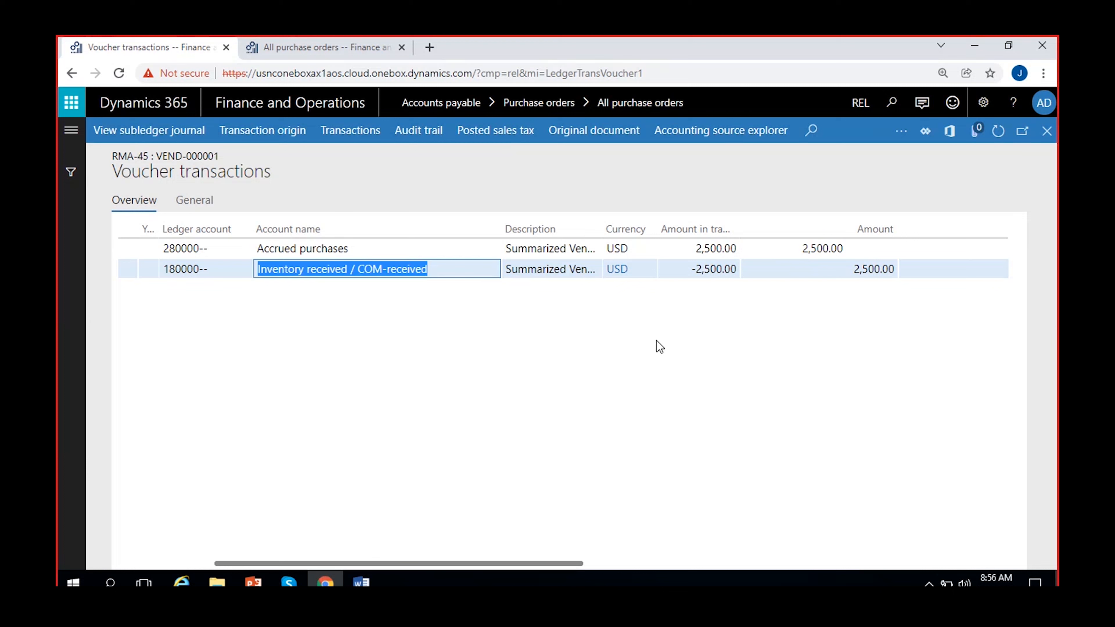
pyautogui.click(376, 249)
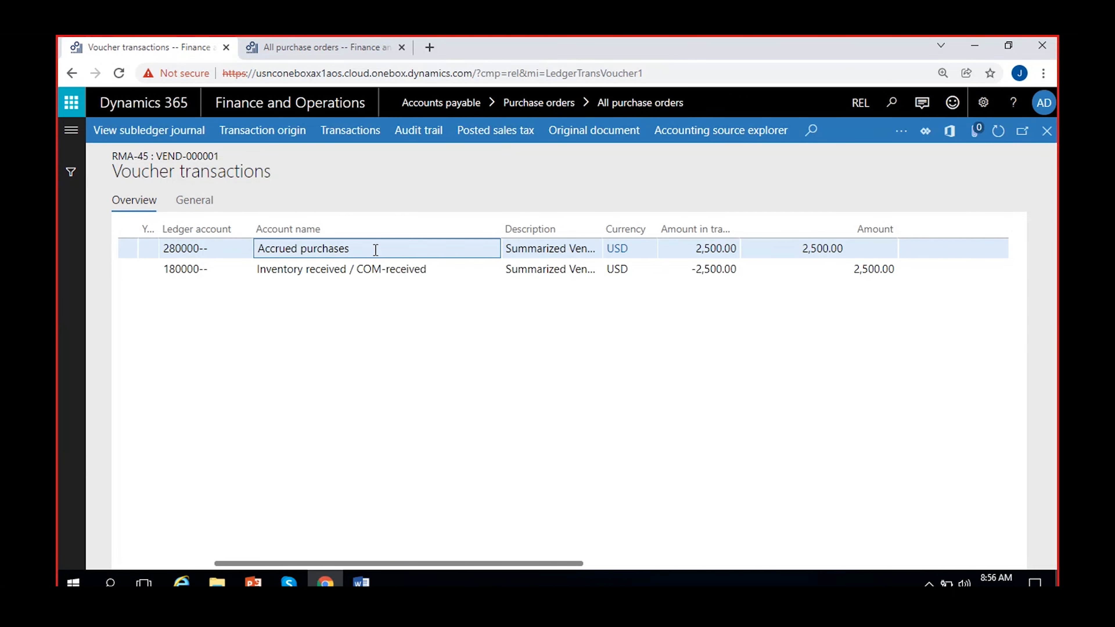
pyautogui.click(441, 267)
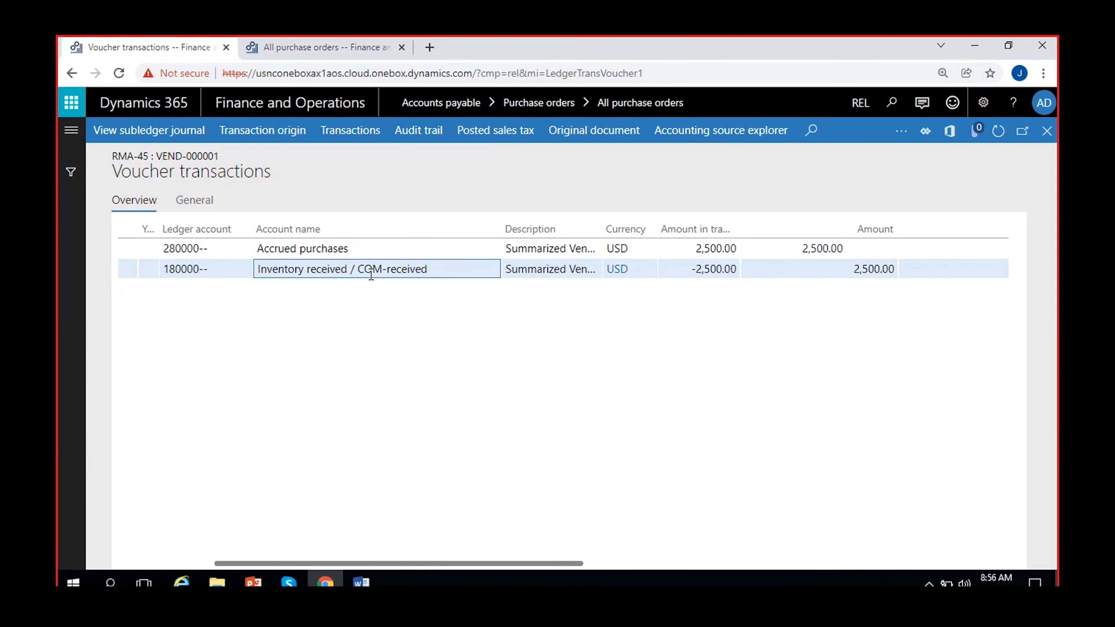
pyautogui.moveTo(432, 271); pyautogui.dragTo(256, 284)
pyautogui.click(698, 269)
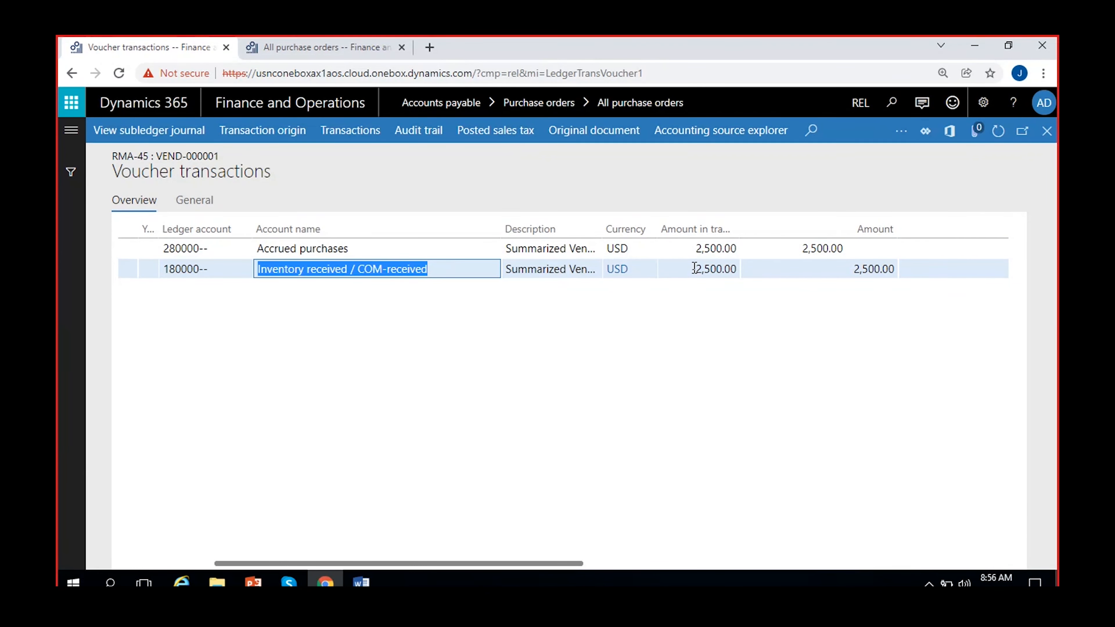
pyautogui.click(386, 252)
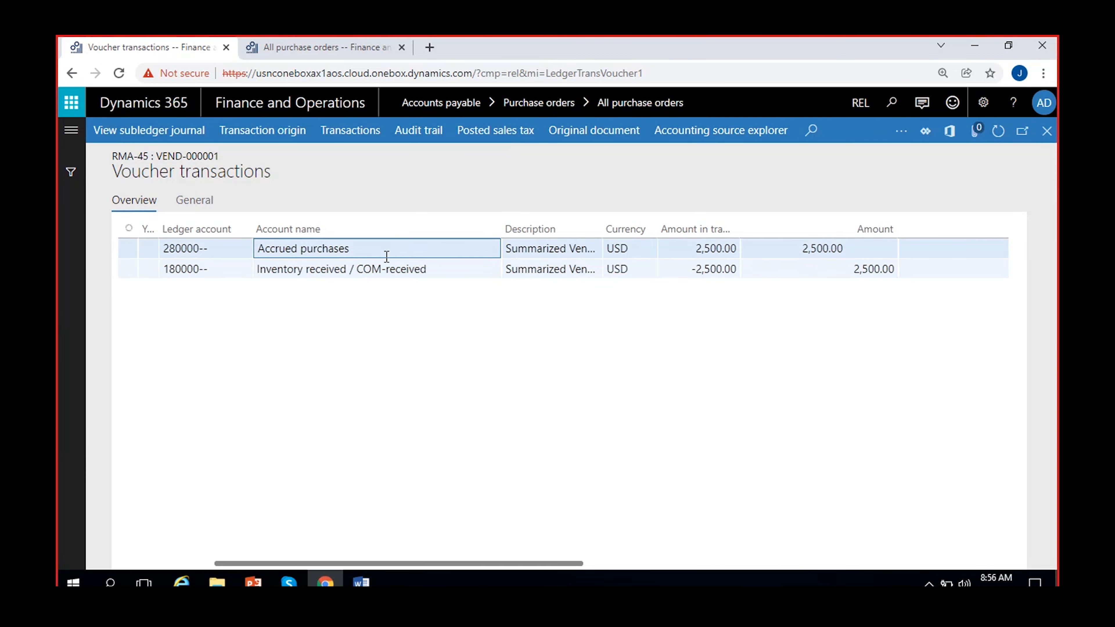
pyautogui.click(694, 248)
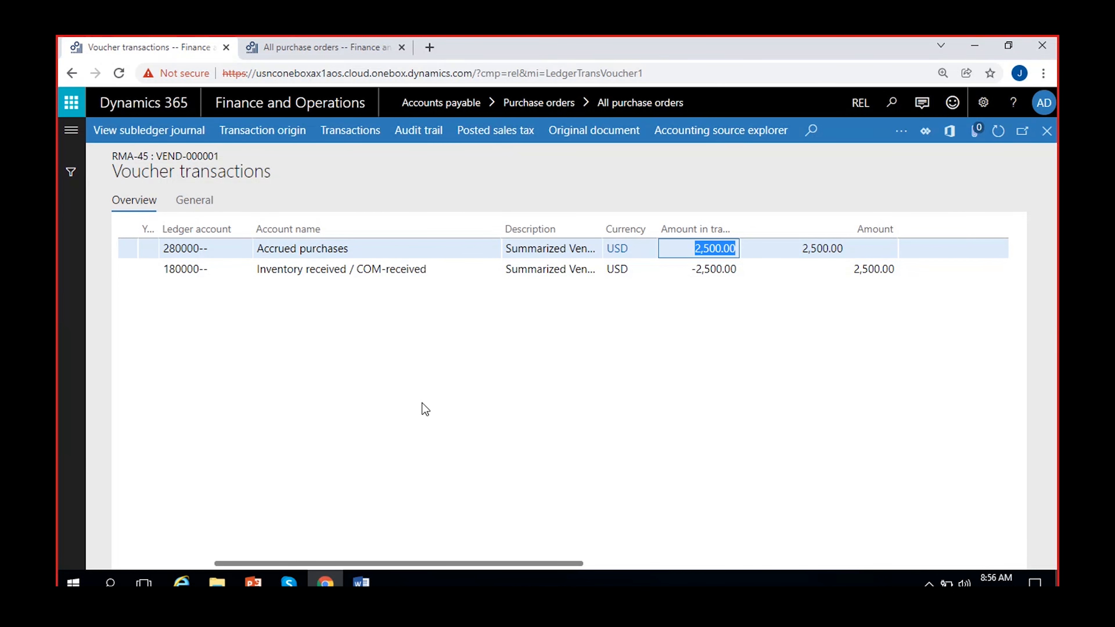
pyautogui.click(386, 269)
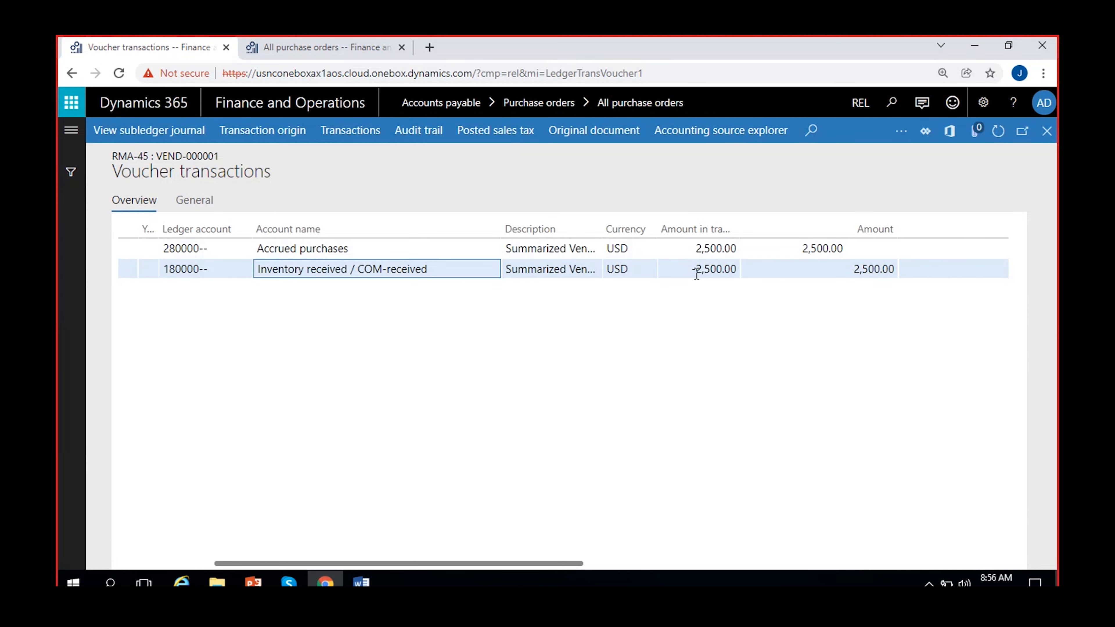
pyautogui.click(689, 269)
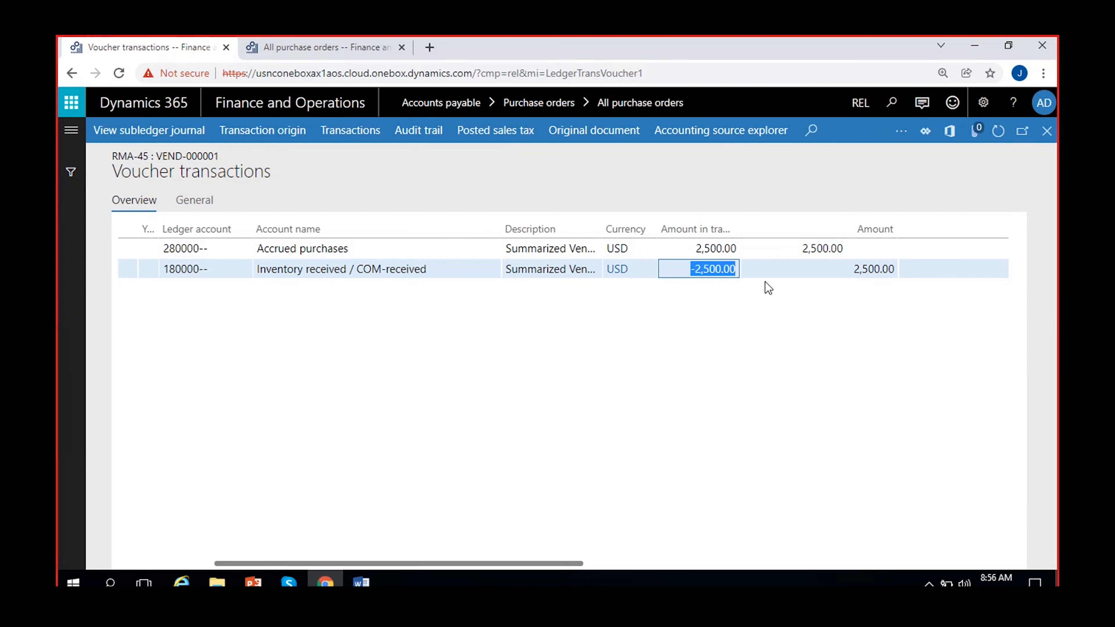
pyautogui.click(1047, 131)
pyautogui.click(1047, 132)
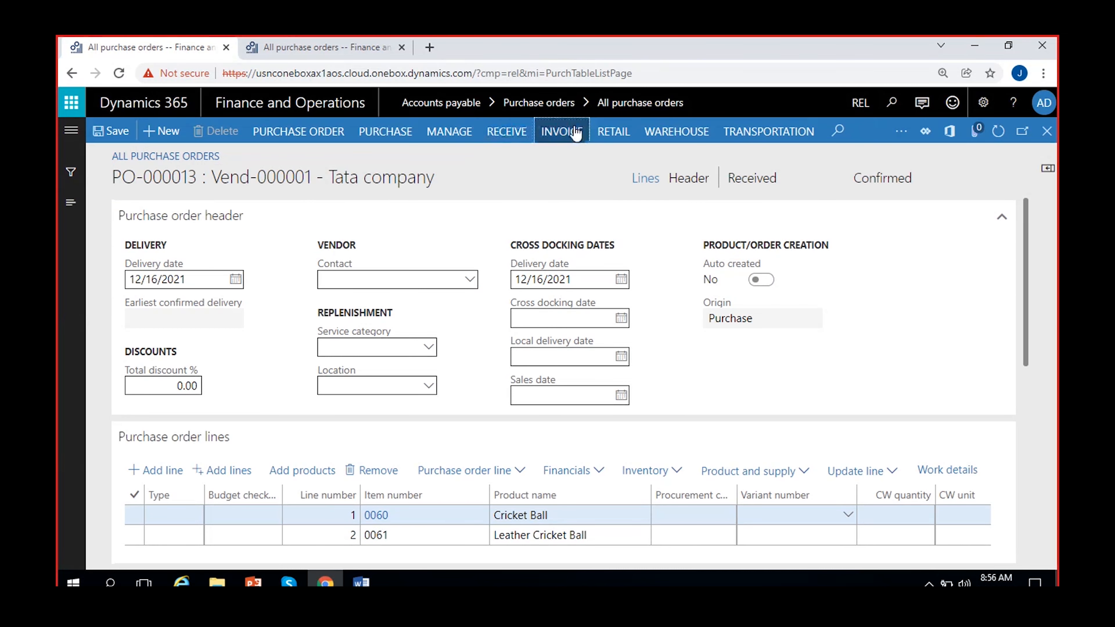
# Delete the Insurance charge from the return order's header charges and confirm the deletion.
pyautogui.click(574, 132)
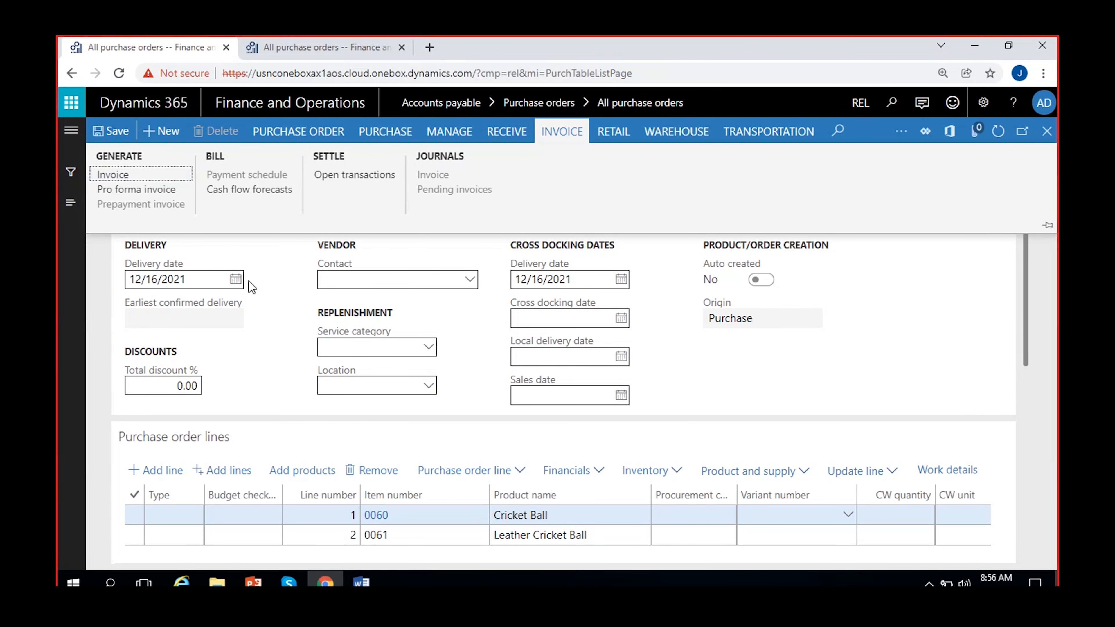
pyautogui.click(275, 259)
pyautogui.click(365, 132)
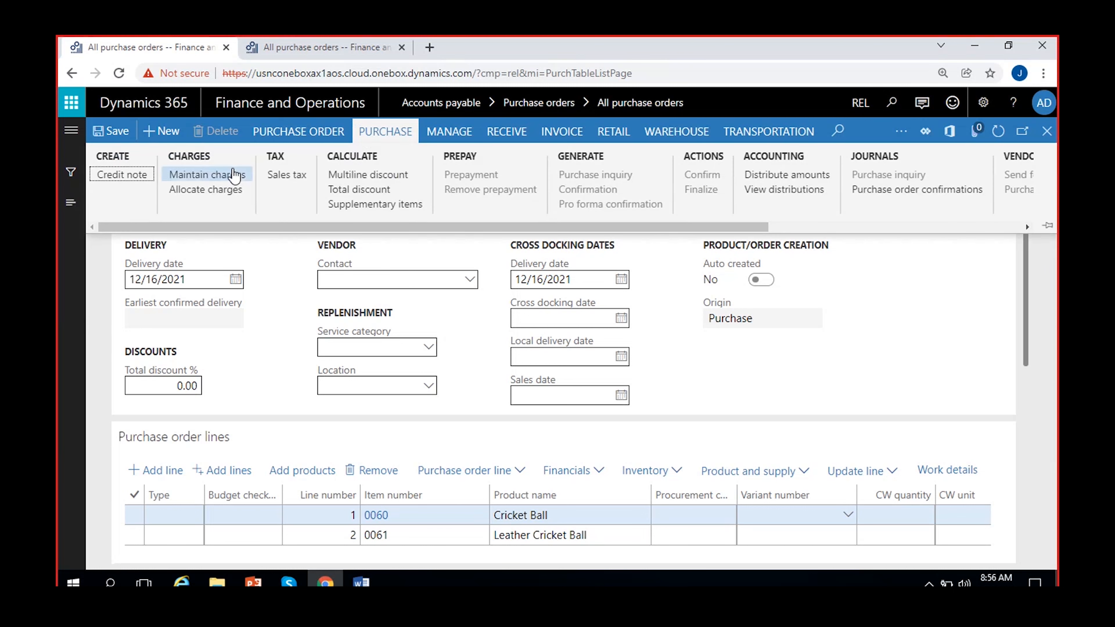
pyautogui.click(220, 171)
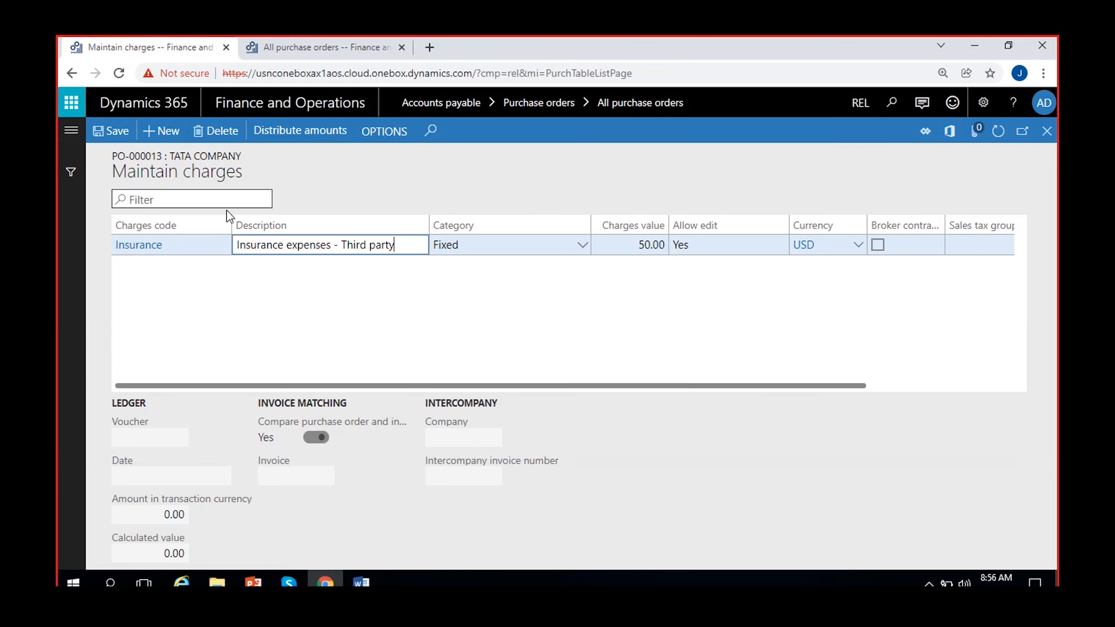
pyautogui.hotkey('alt', 'Delete')
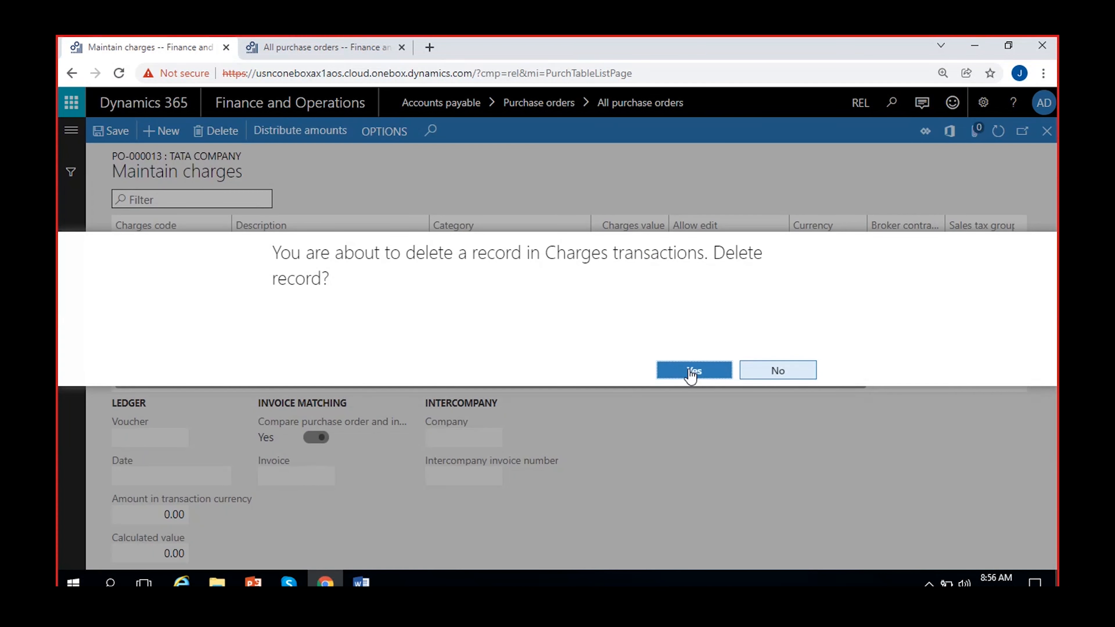
pyautogui.click(689, 370)
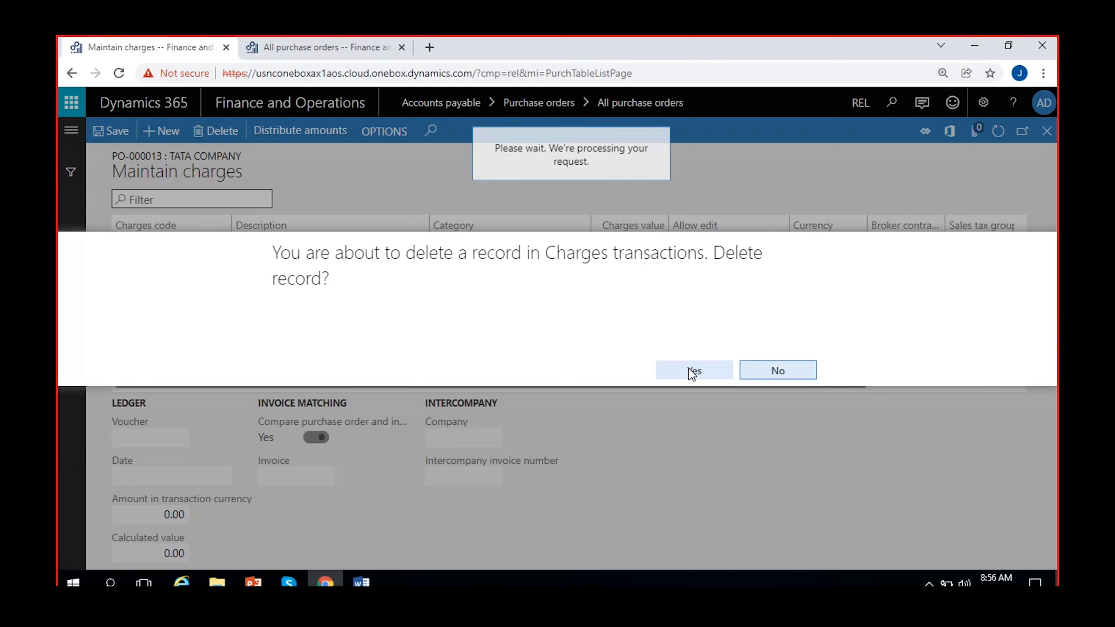
# Close the header charges, check the charges on the Cricket Ball line and discard the blank charge record.
pyautogui.click(1046, 131)
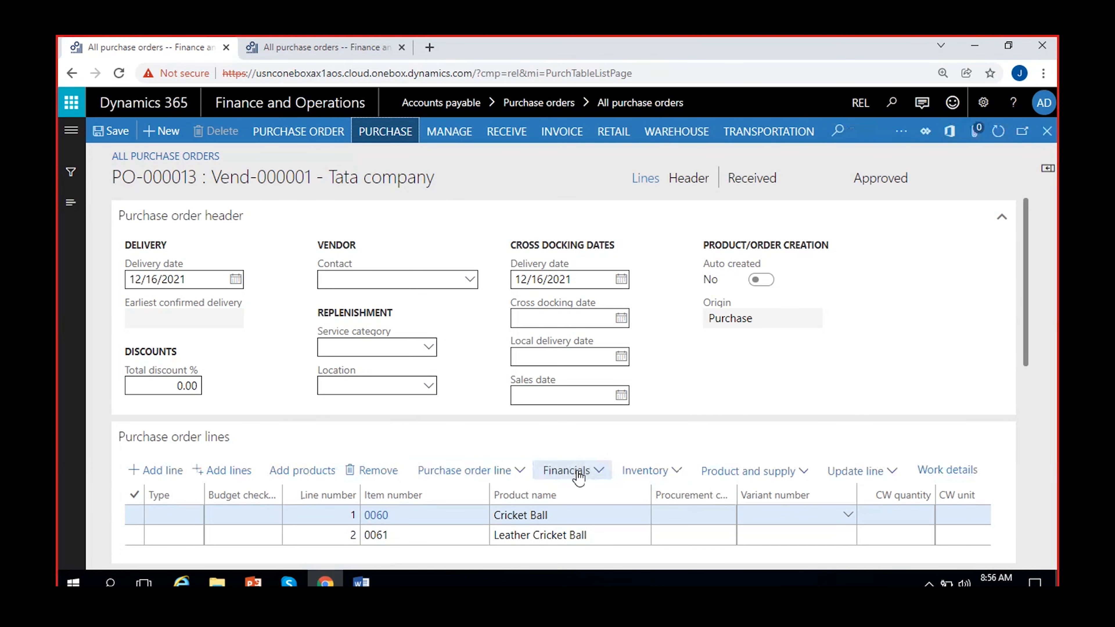
pyautogui.click(530, 515)
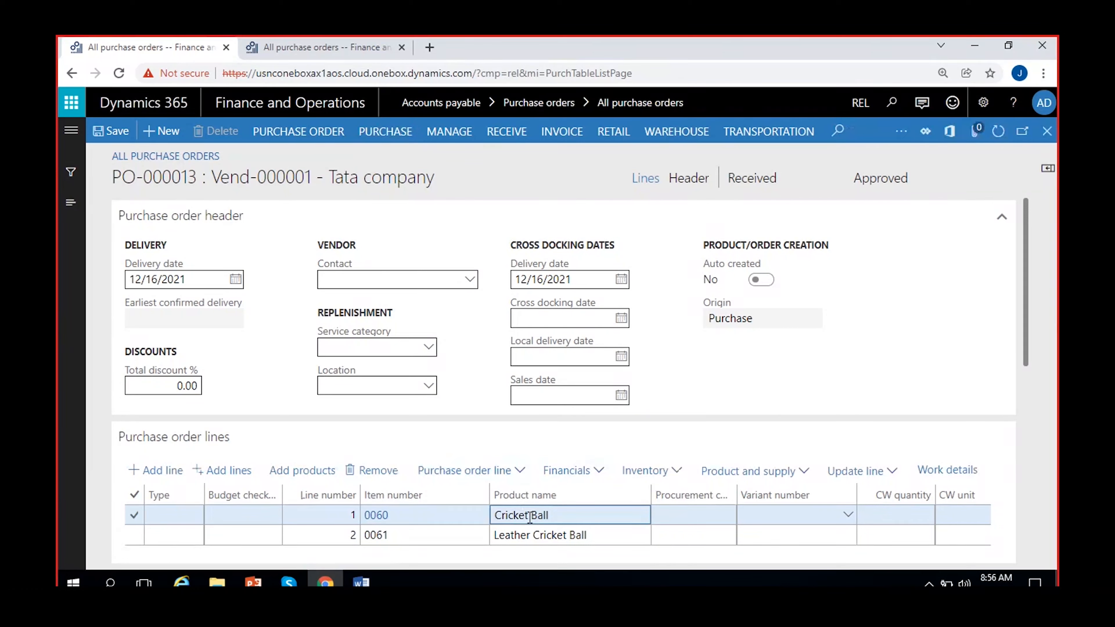
pyautogui.click(593, 472)
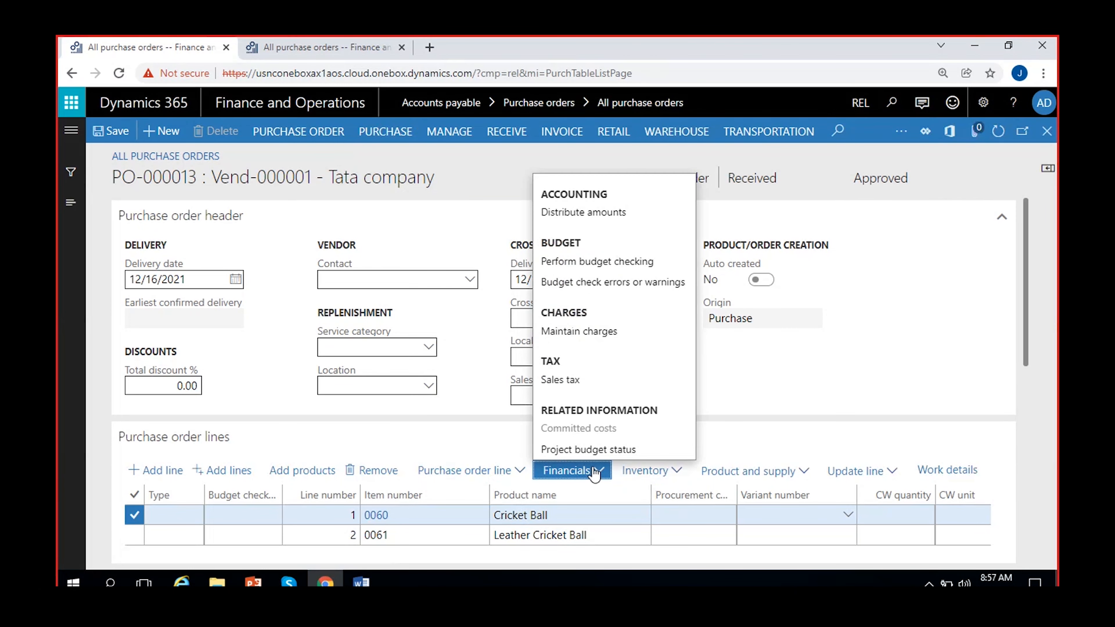
pyautogui.click(591, 333)
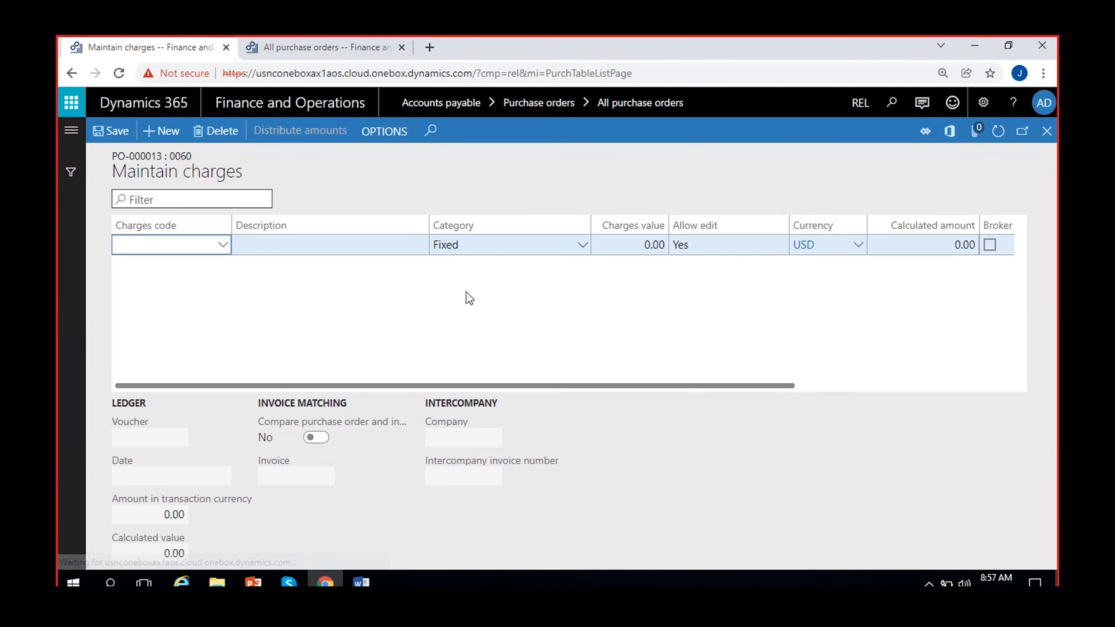
pyautogui.click(218, 132)
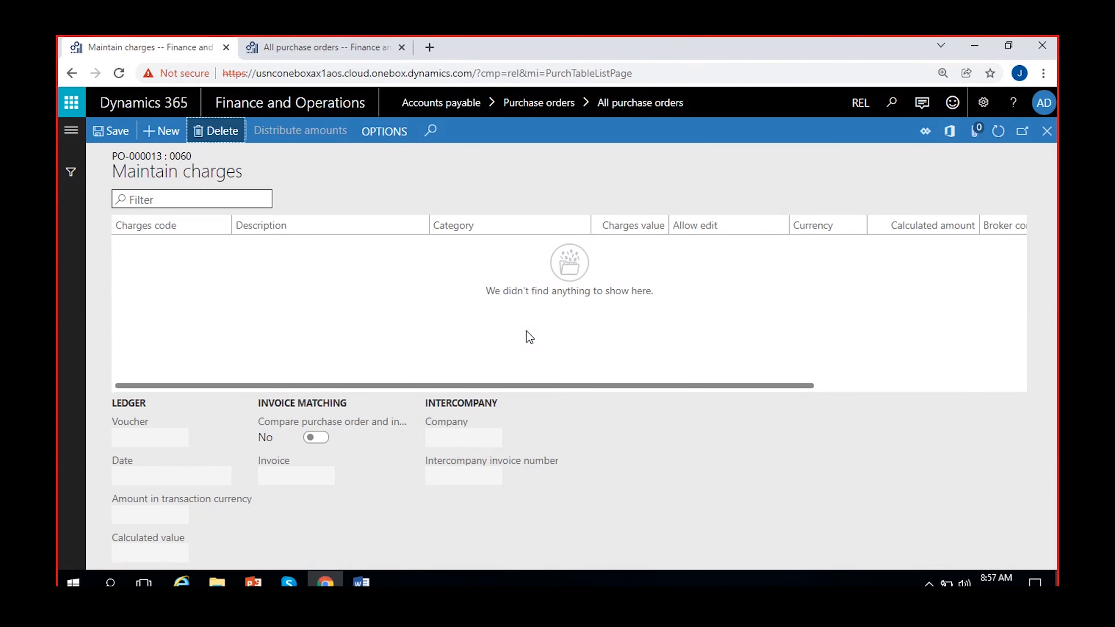
pyautogui.press('Escape')
# Check the charges on the Leather Cricket Ball line and return to the purchase order without adding any.
pyautogui.click(603, 534)
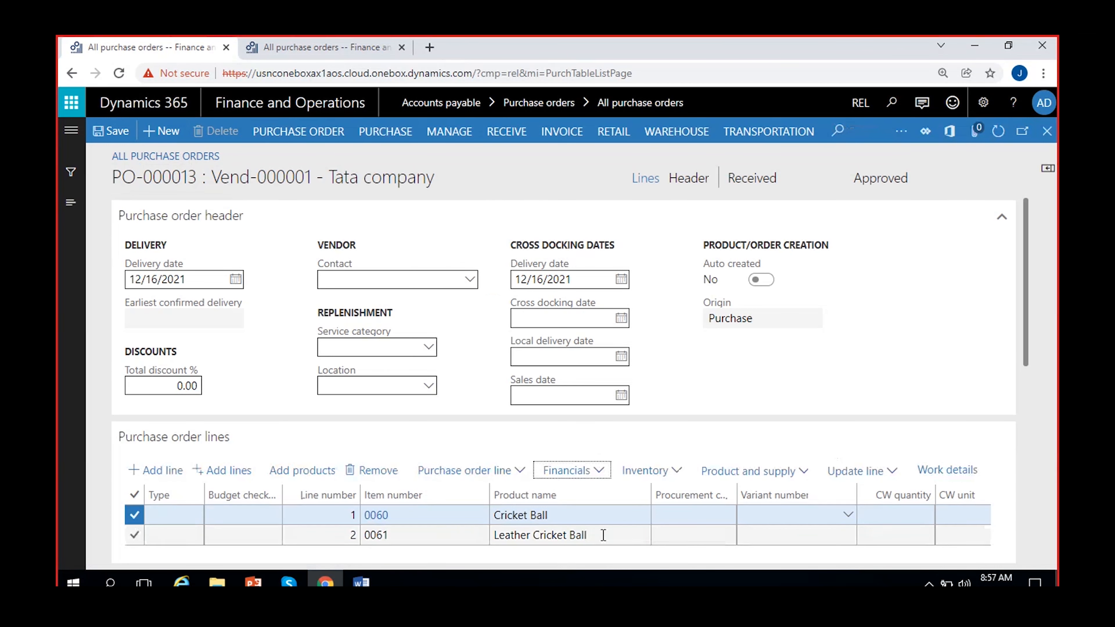
pyautogui.click(593, 469)
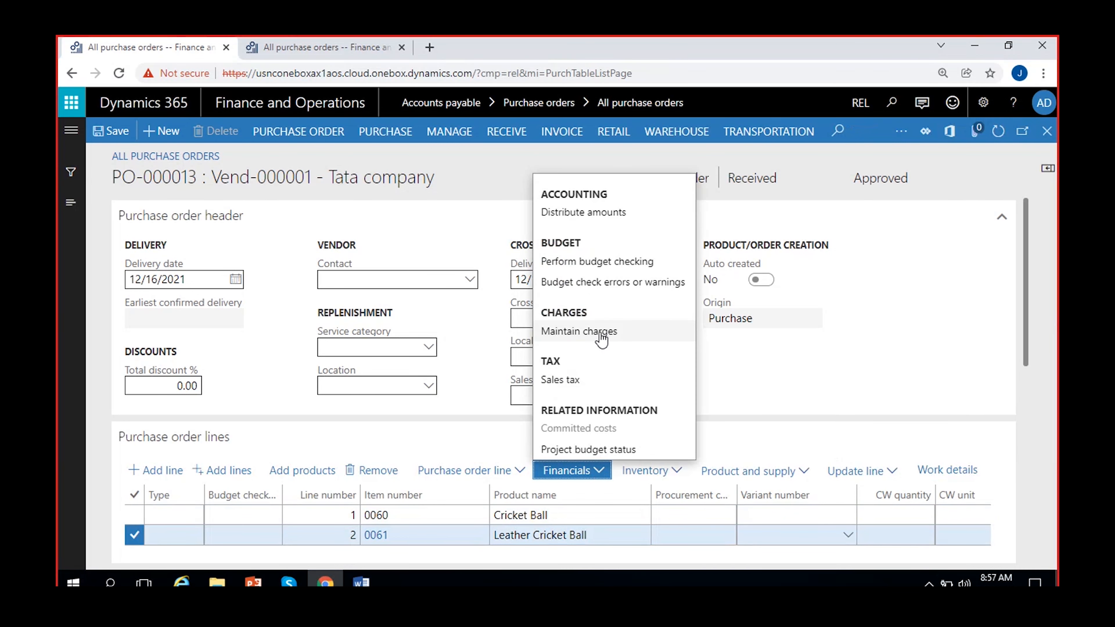
pyautogui.click(600, 332)
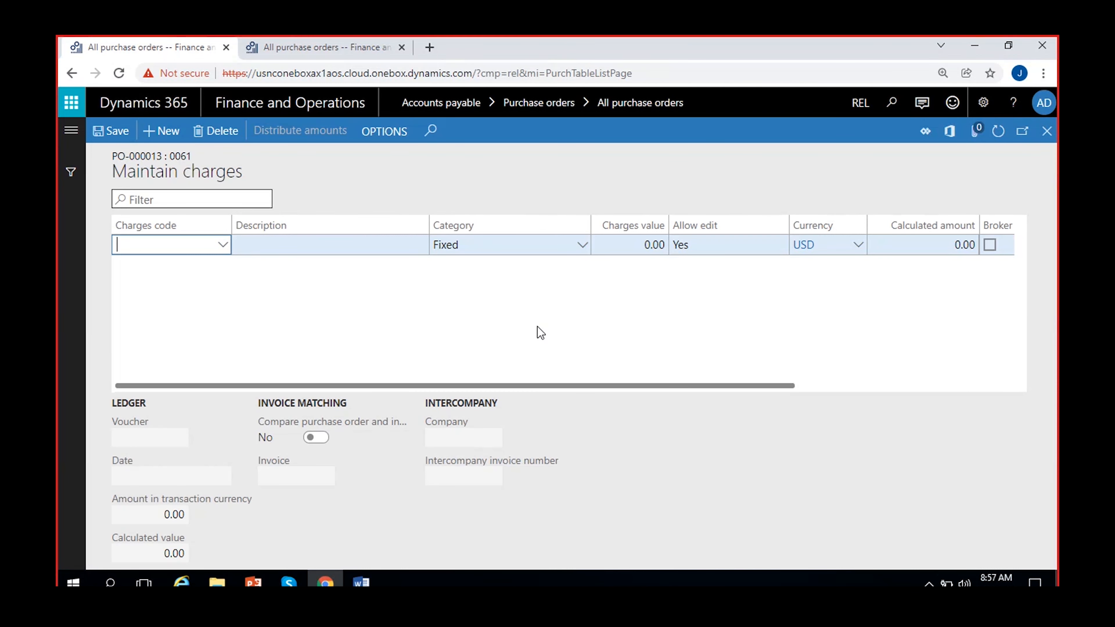
pyautogui.press('Escape')
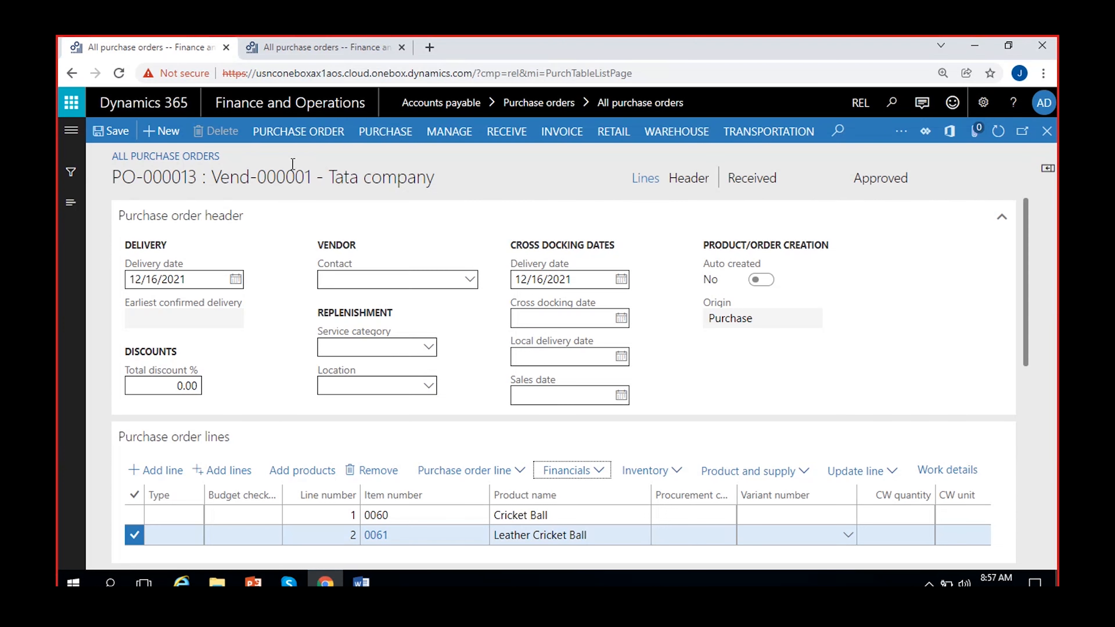
# Review the subtotal and charges amounts in the return order's totals and close them.
pyautogui.click(299, 131)
pyautogui.click(387, 175)
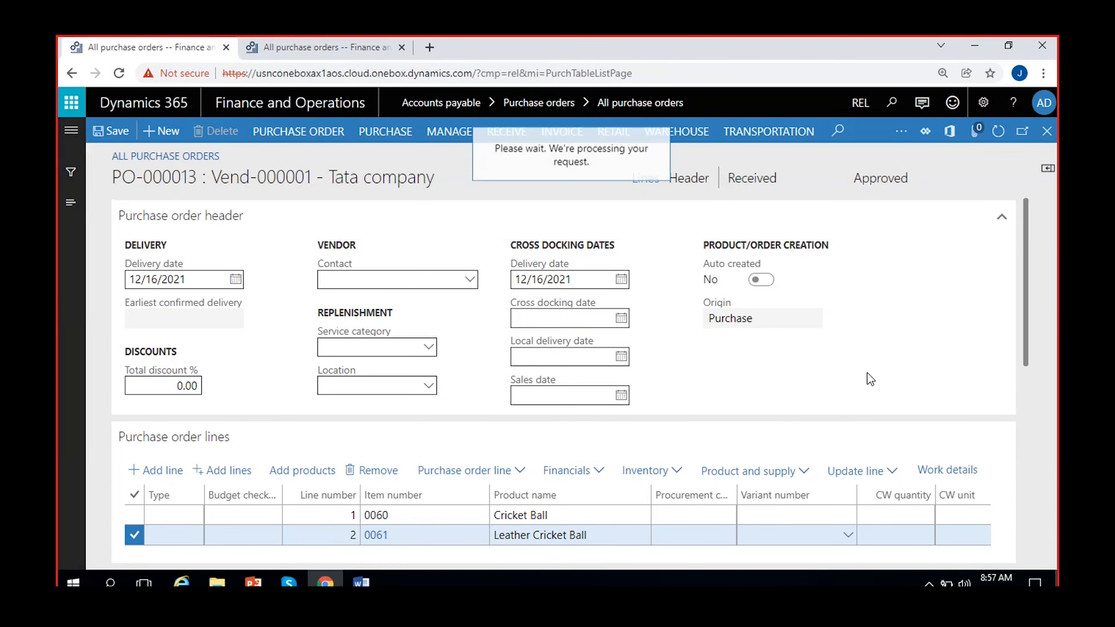
pyautogui.scroll(-3, 748, 441)
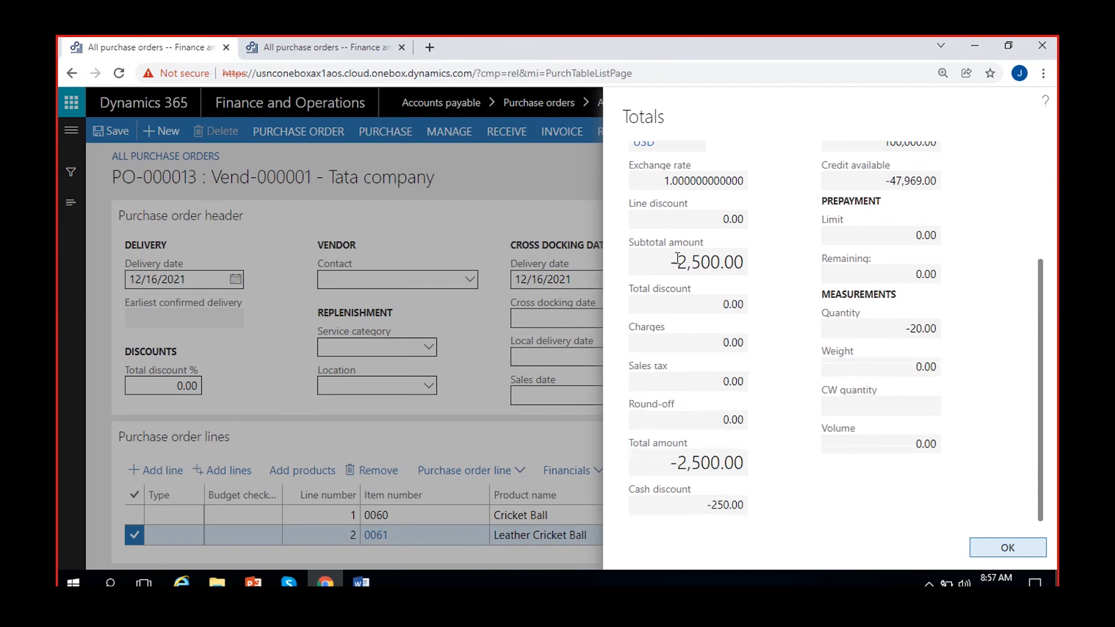
pyautogui.moveTo(678, 261); pyautogui.dragTo(776, 261)
pyautogui.click(746, 345)
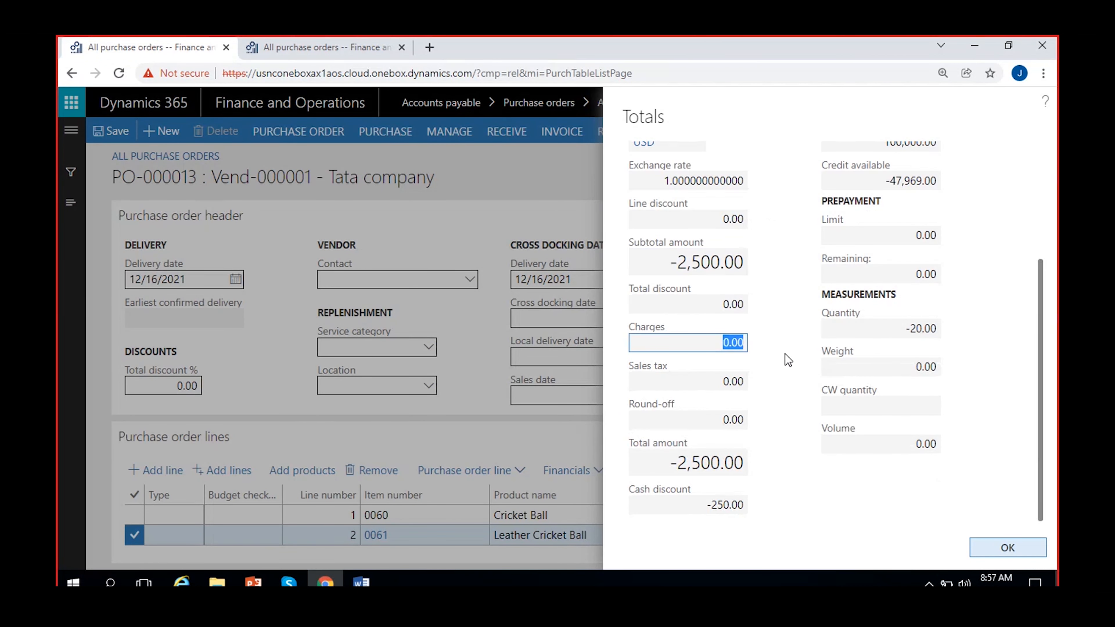
pyautogui.click(1007, 547)
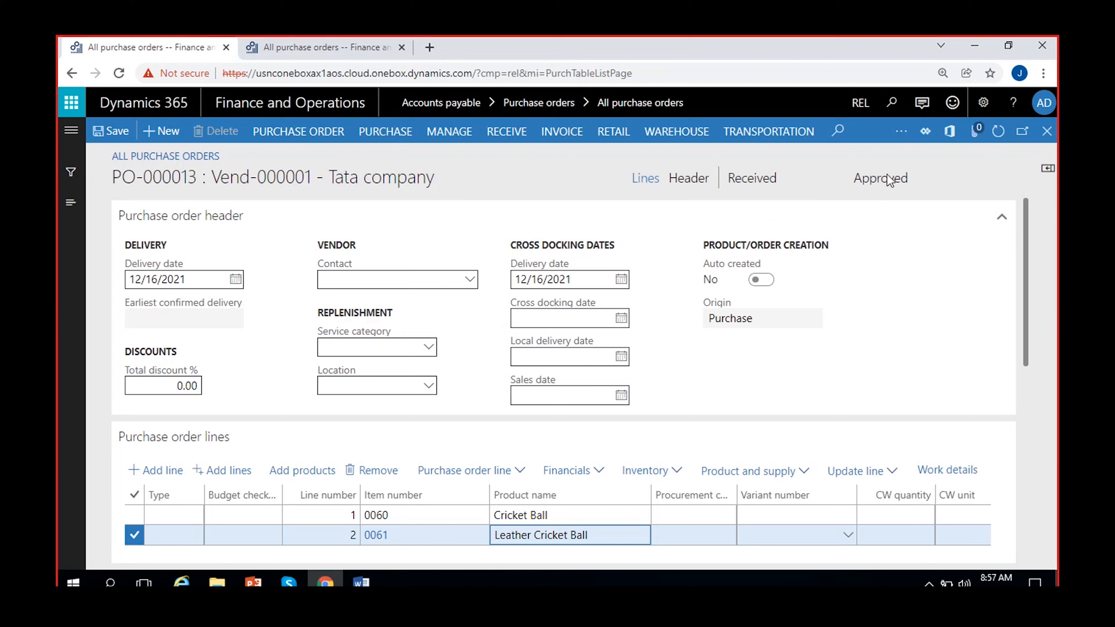
# Check the return order's approval status and confirm the purchase order.
pyautogui.doubleClick(895, 179)
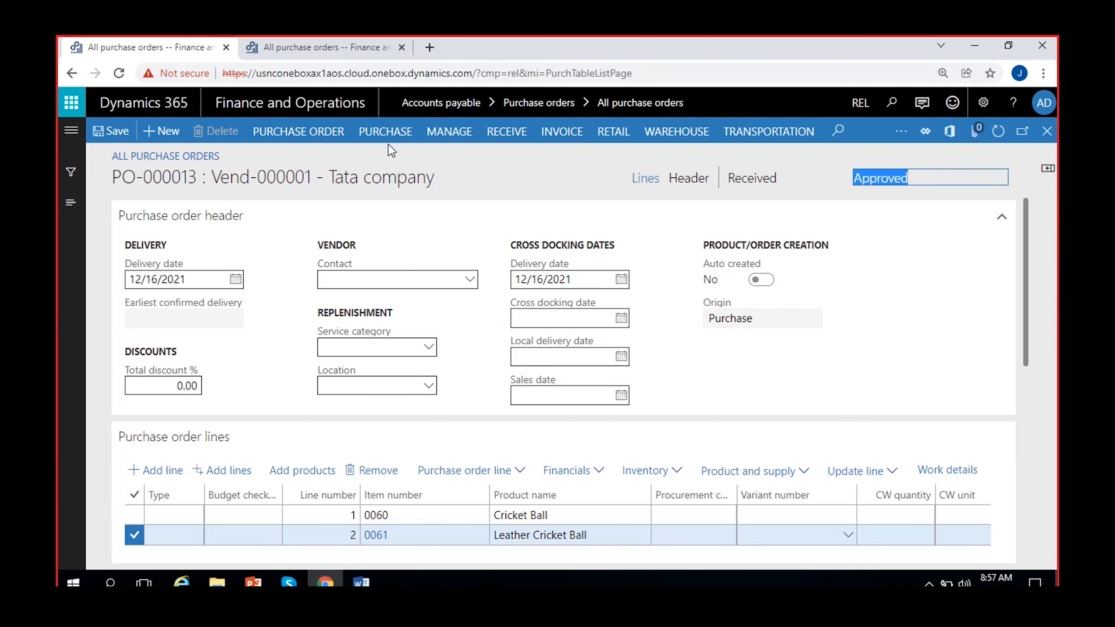
pyautogui.click(385, 133)
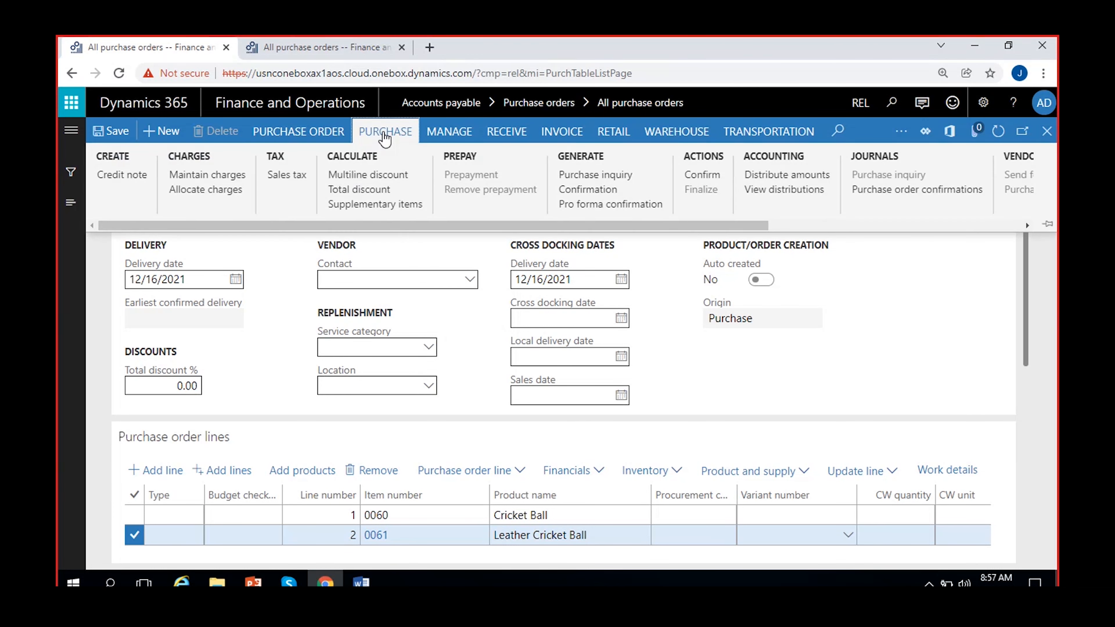
pyautogui.click(707, 178)
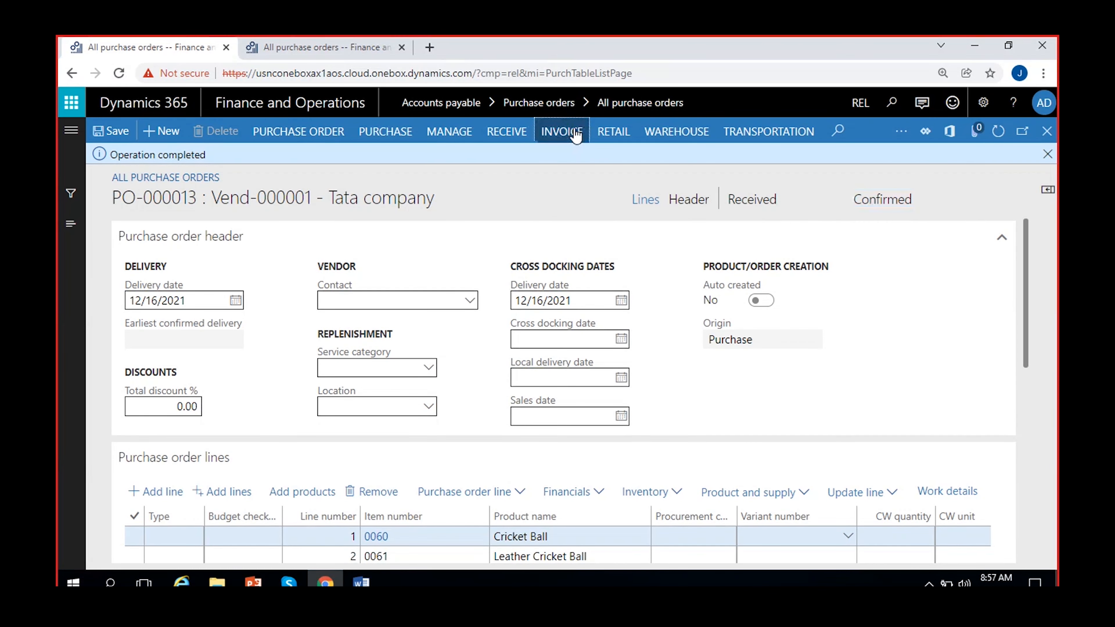
# Generate the return order's vendor invoice with the number RMA-TATA5657 and the invoice date 12/20/2021.
pyautogui.click(566, 134)
pyautogui.click(137, 175)
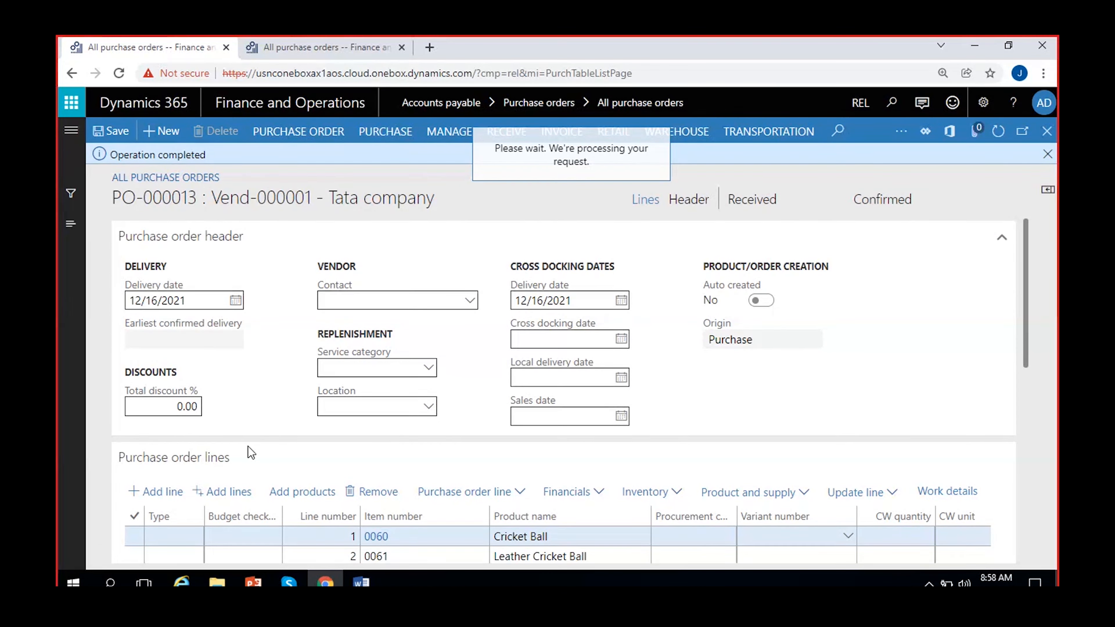
pyautogui.click(160, 500)
pyautogui.write('RMA-TATAT')
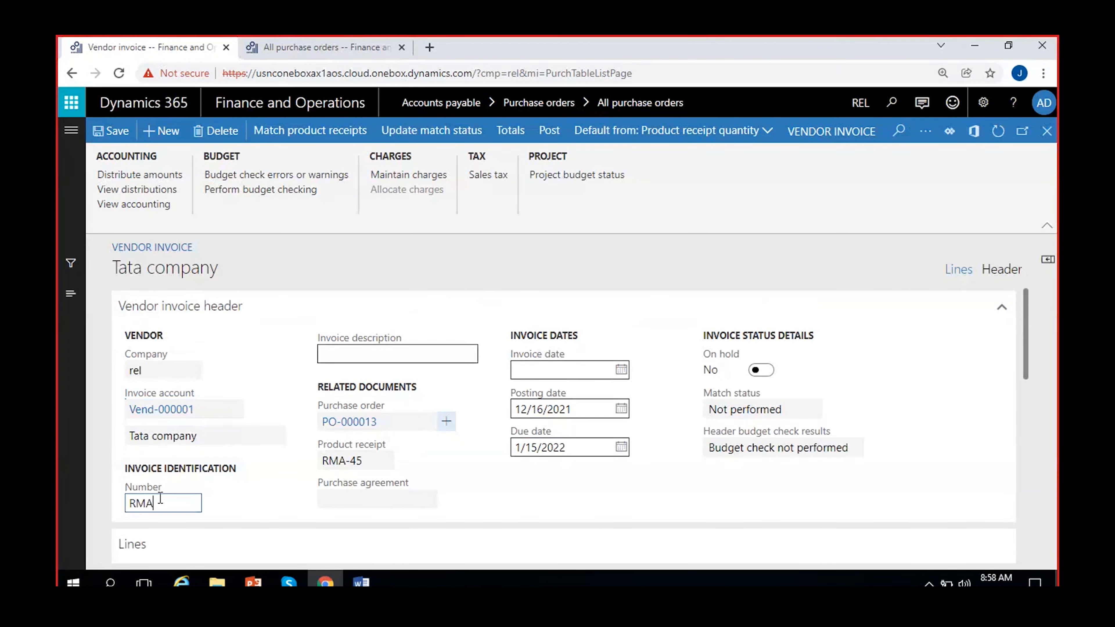
pyautogui.press('BackSpace')
pyautogui.write('5657')
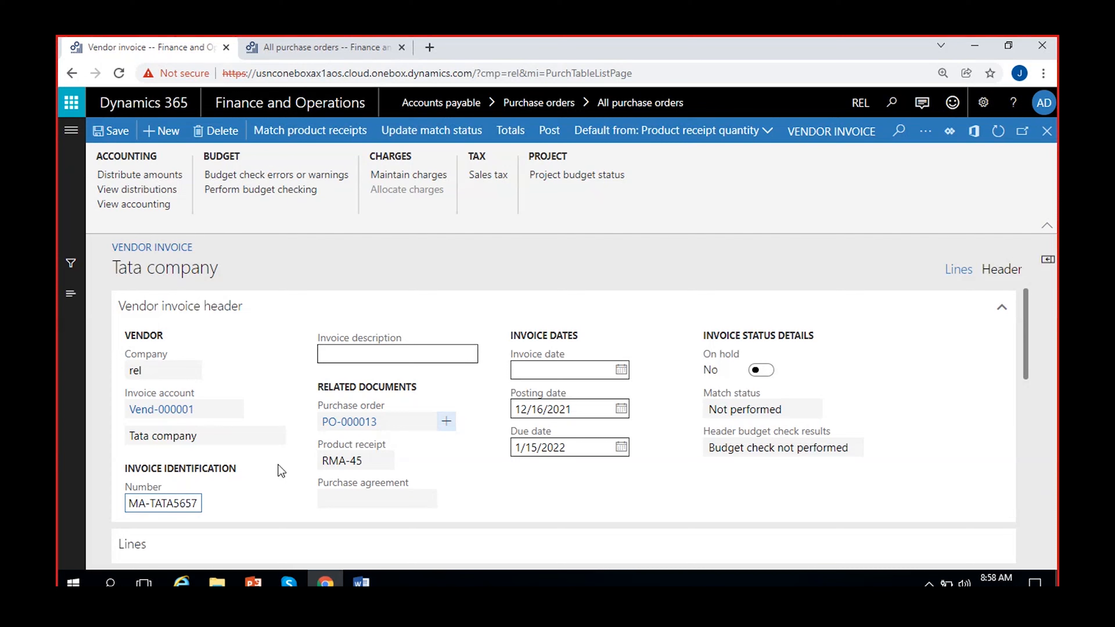
pyautogui.click(281, 422)
pyautogui.click(621, 369)
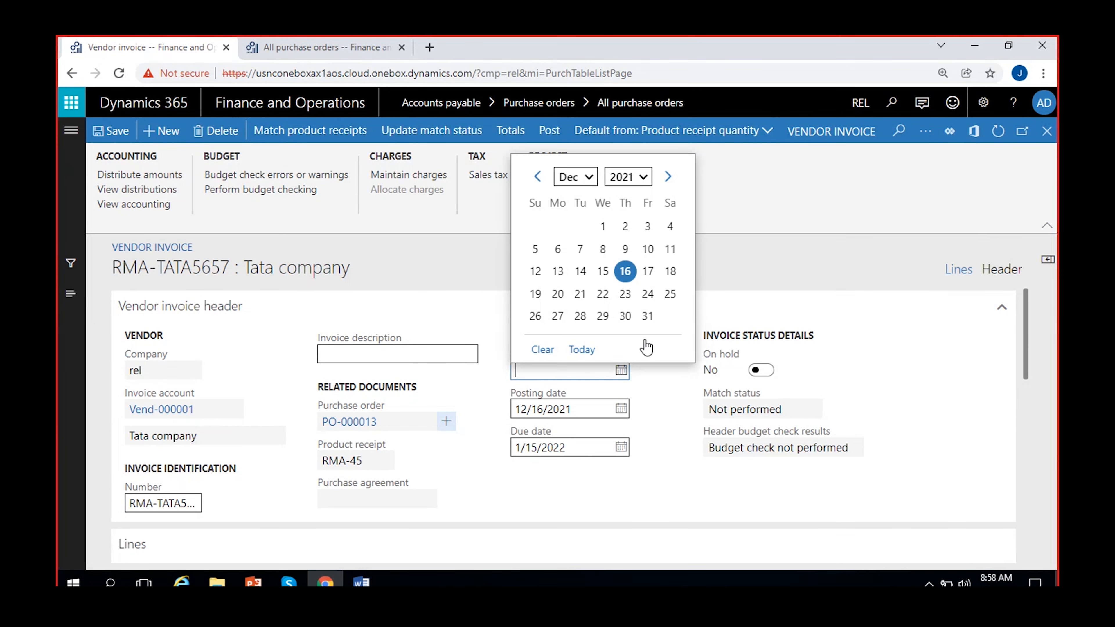
pyautogui.click(557, 293)
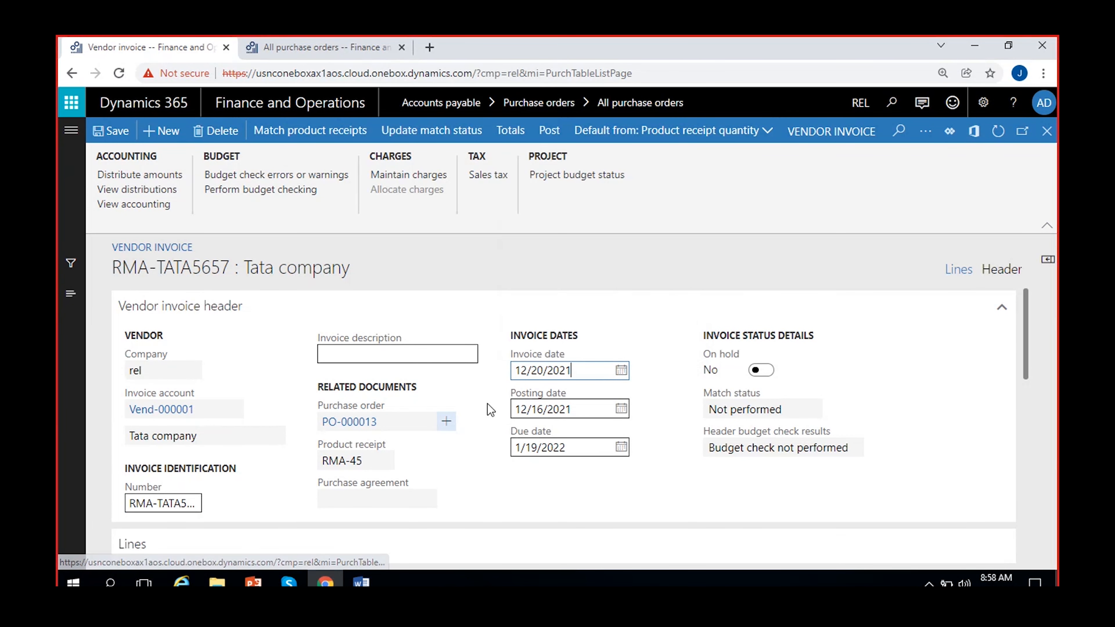
# Review the invoice's line quantities, prices and match results, then post the vendor invoice and check the order status.
pyautogui.scroll(-4, 488, 403)
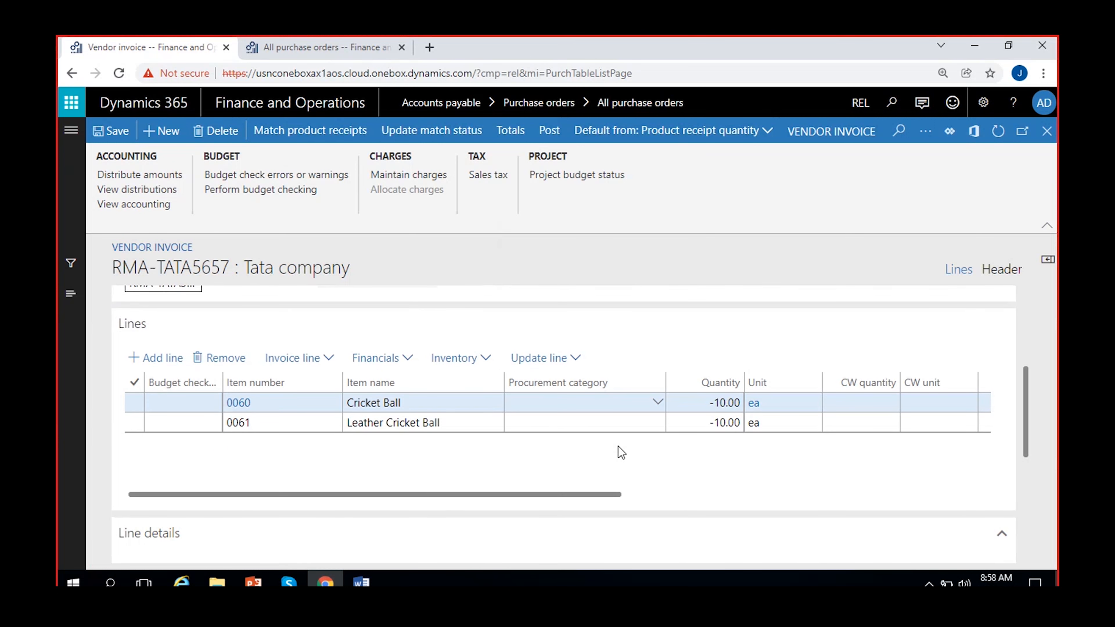
pyautogui.hscroll(5, 663, 447)
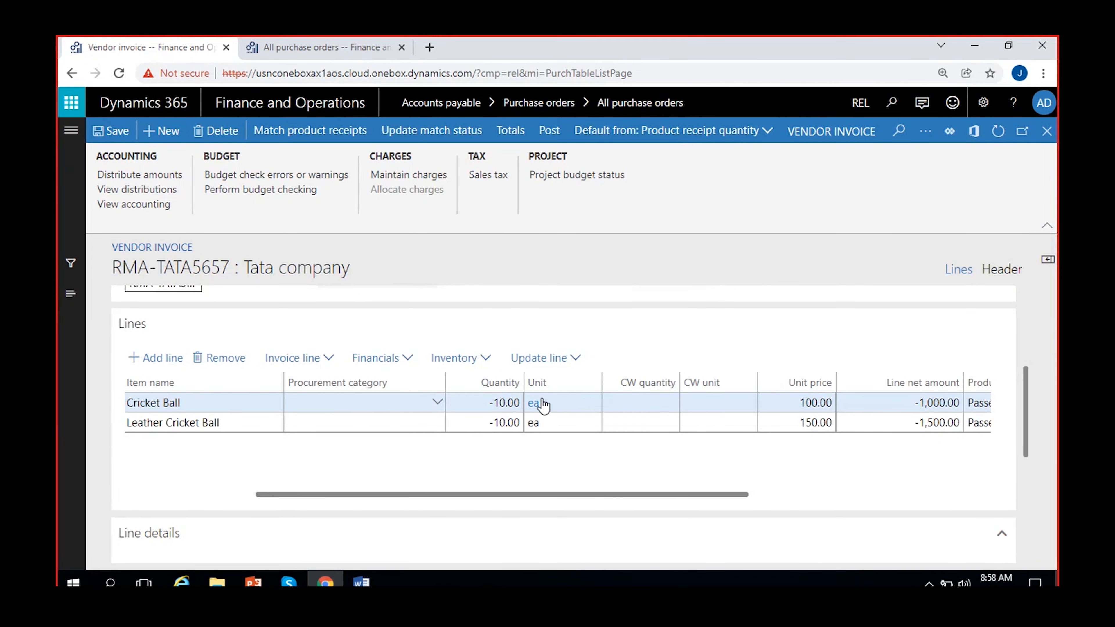
pyautogui.hscroll(3, 556, 464)
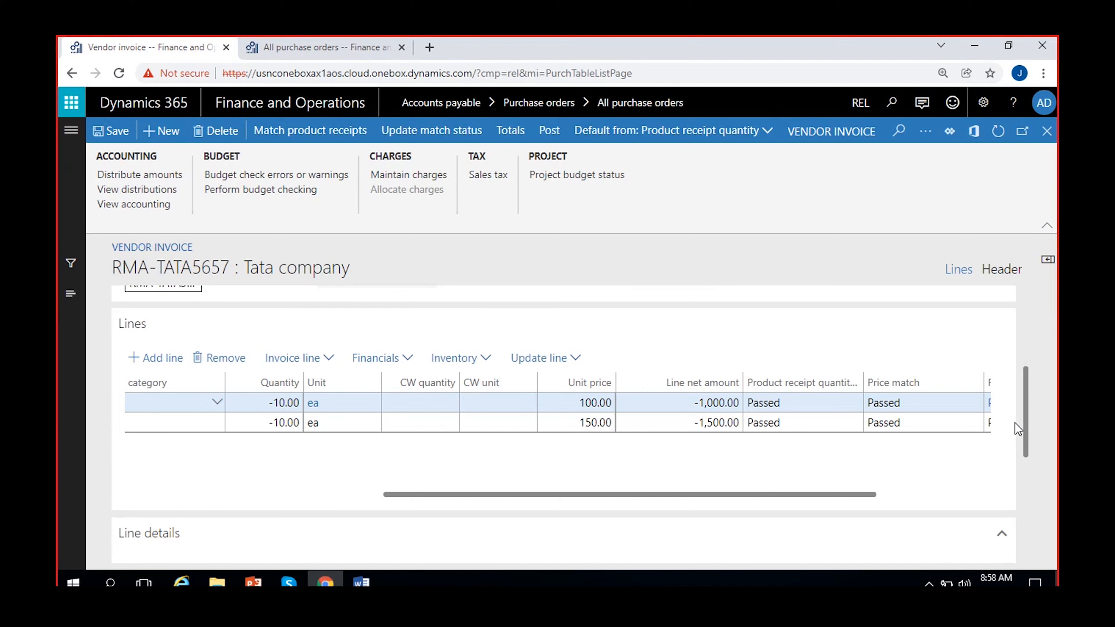
pyautogui.moveTo(1025, 426); pyautogui.dragTo(1005, 364)
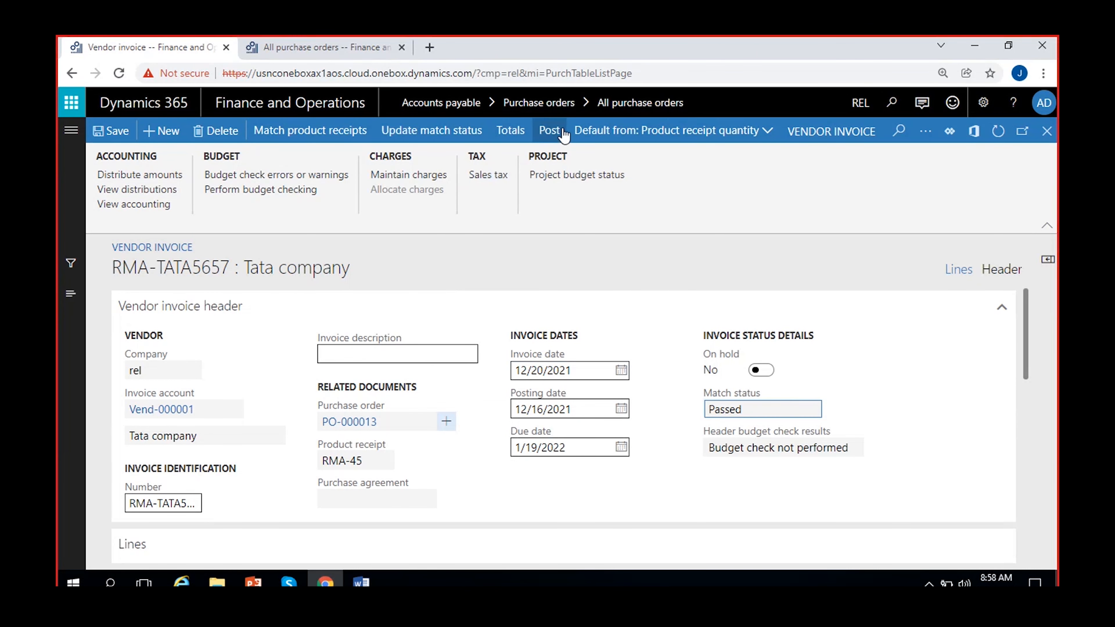
pyautogui.click(550, 131)
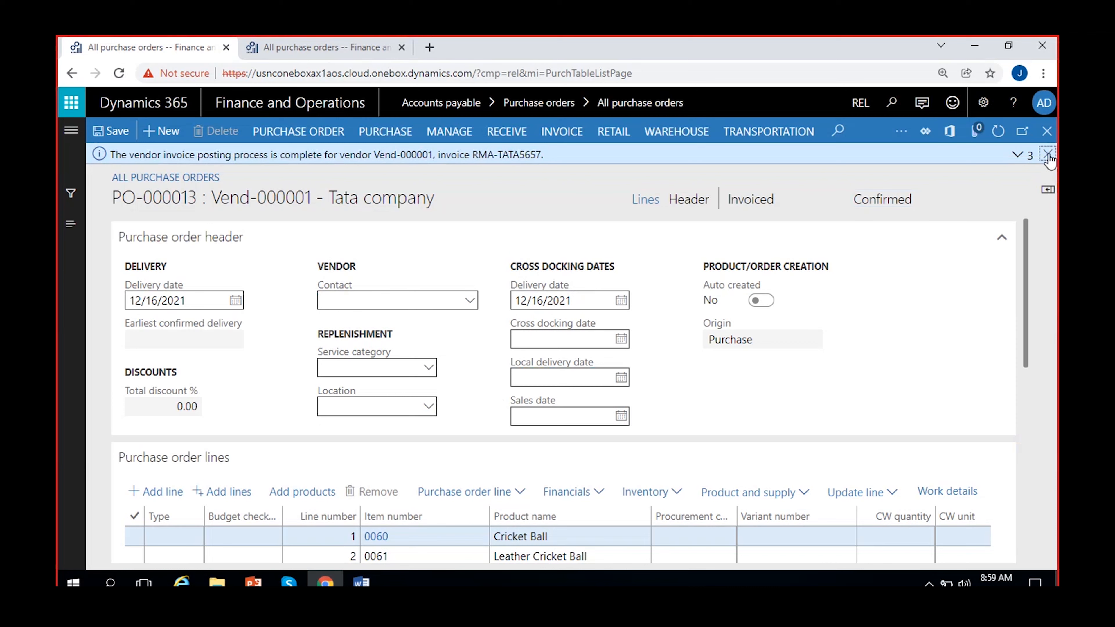
pyautogui.click(750, 179)
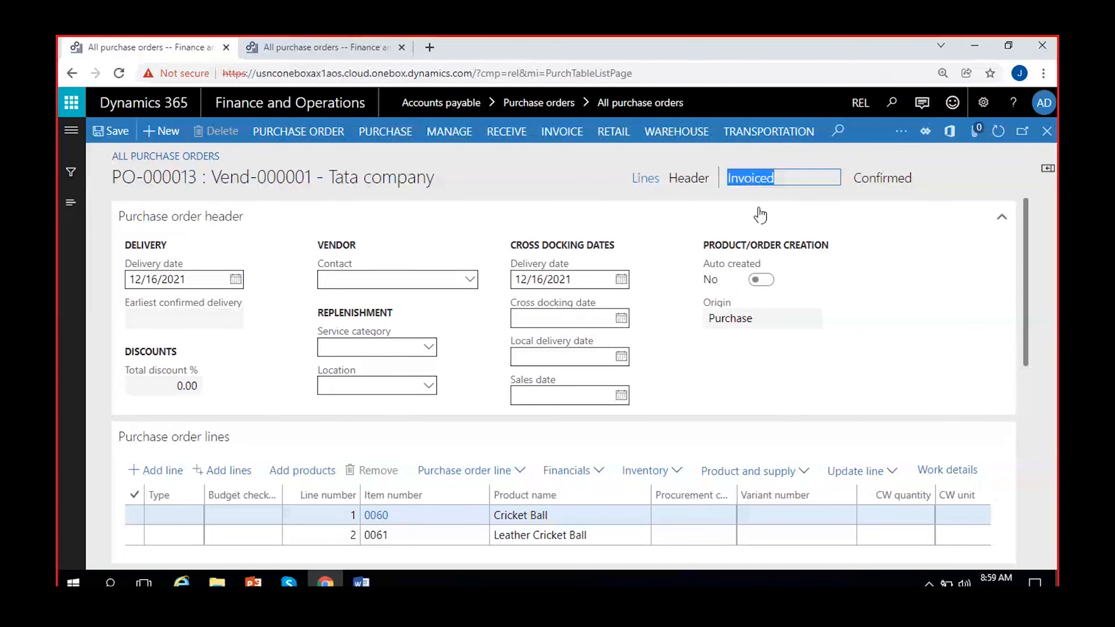
# Open the voucher transactions of invoice RMA-TATA5657 from the order's invoice journal.
pyautogui.click(571, 134)
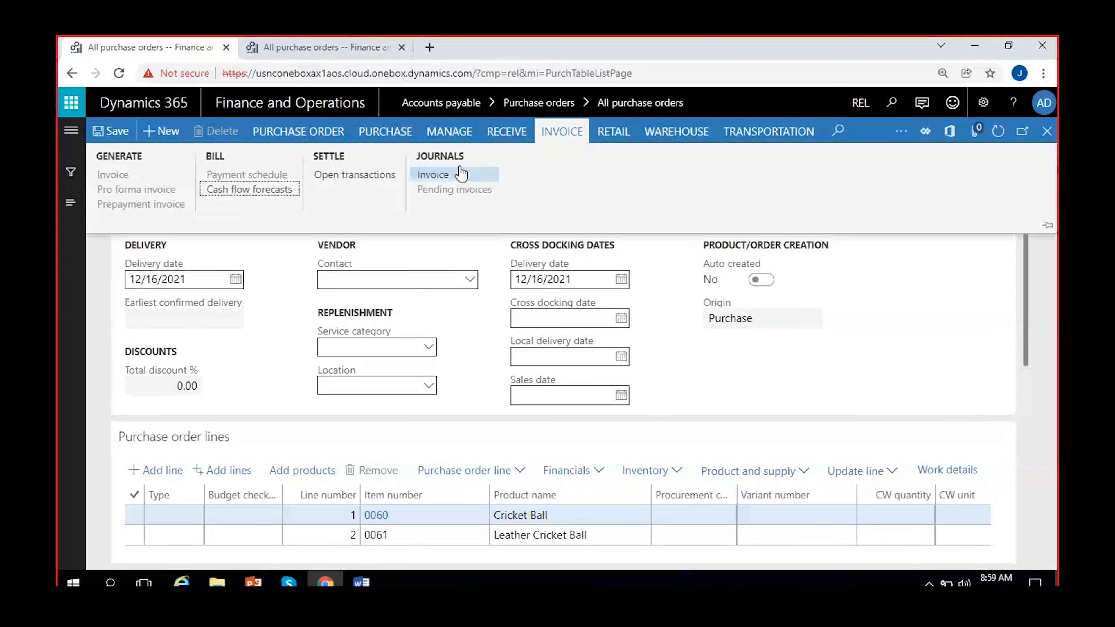
pyautogui.click(453, 176)
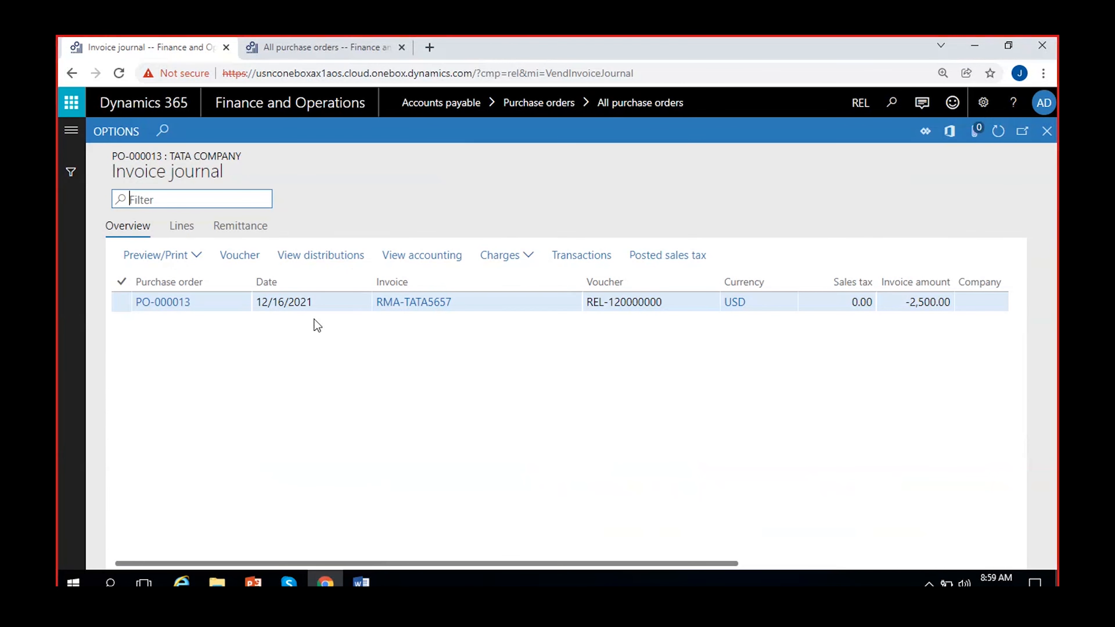
pyautogui.click(240, 255)
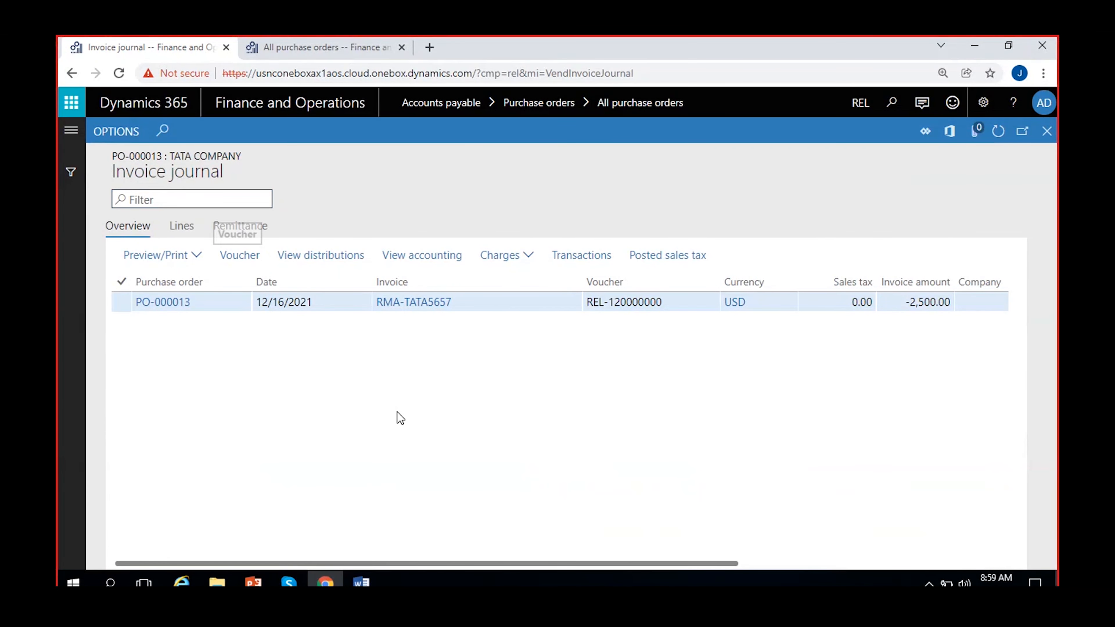
pyautogui.hscroll(2, 745, 491)
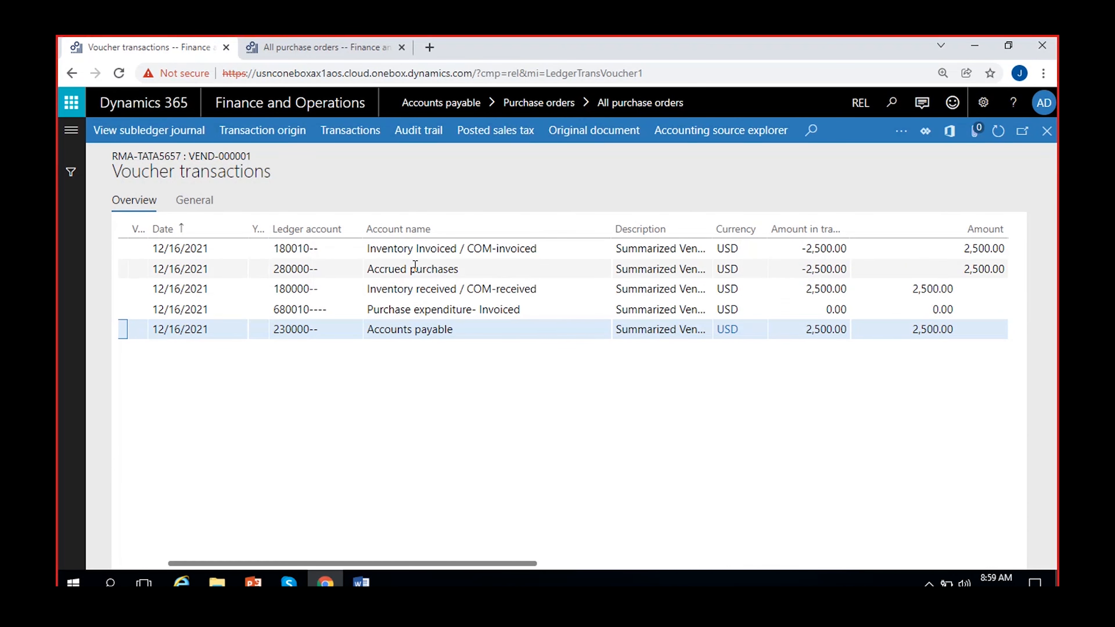
# Examine the amounts posted to the Accounts payable and Inventory Invoiced accounts and return to the invoice journal.
pyautogui.click(436, 330)
pyautogui.click(821, 333)
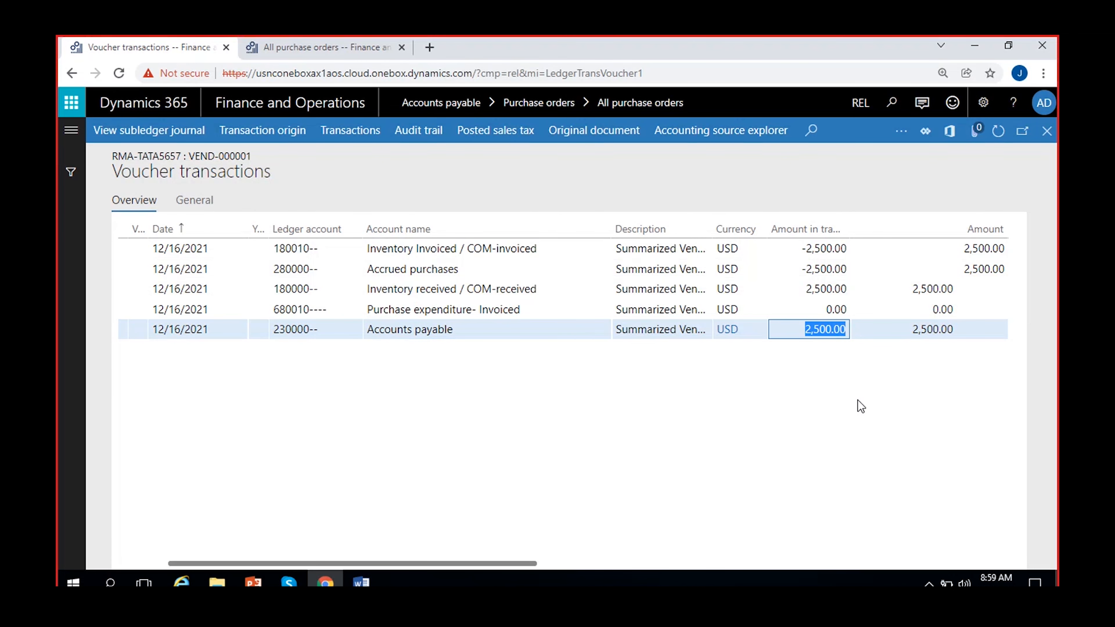
pyautogui.click(796, 245)
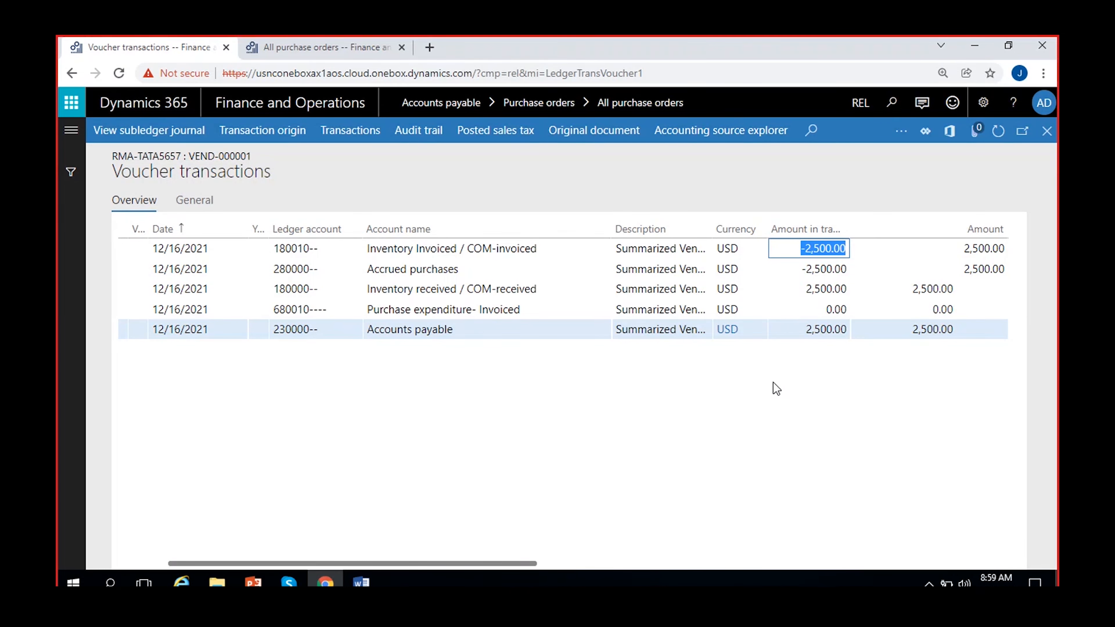
pyautogui.click(485, 337)
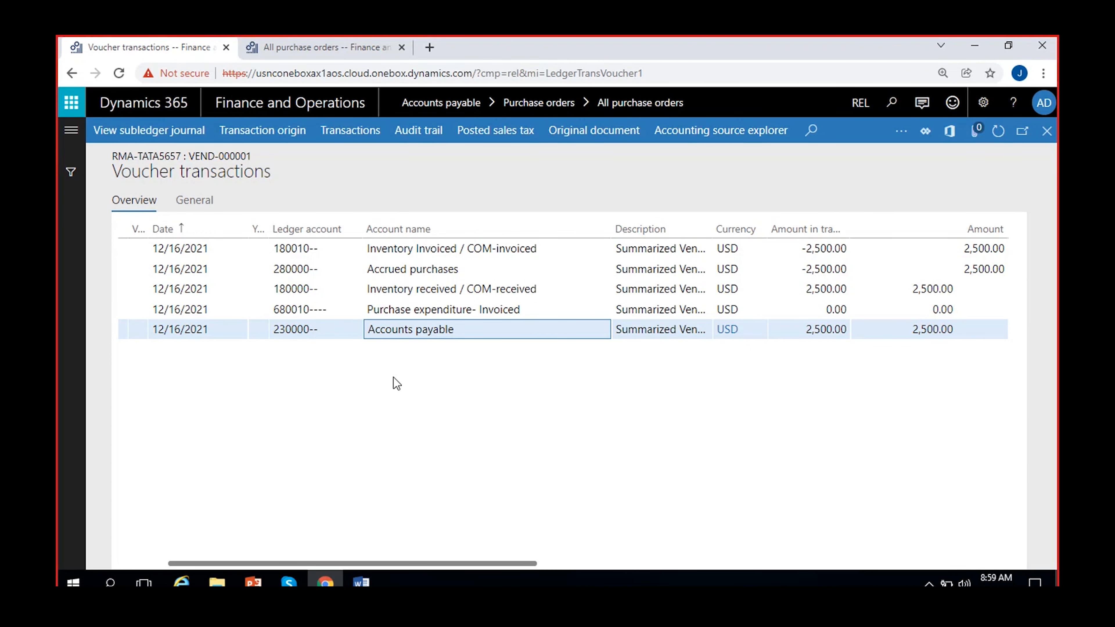
pyautogui.click(1047, 131)
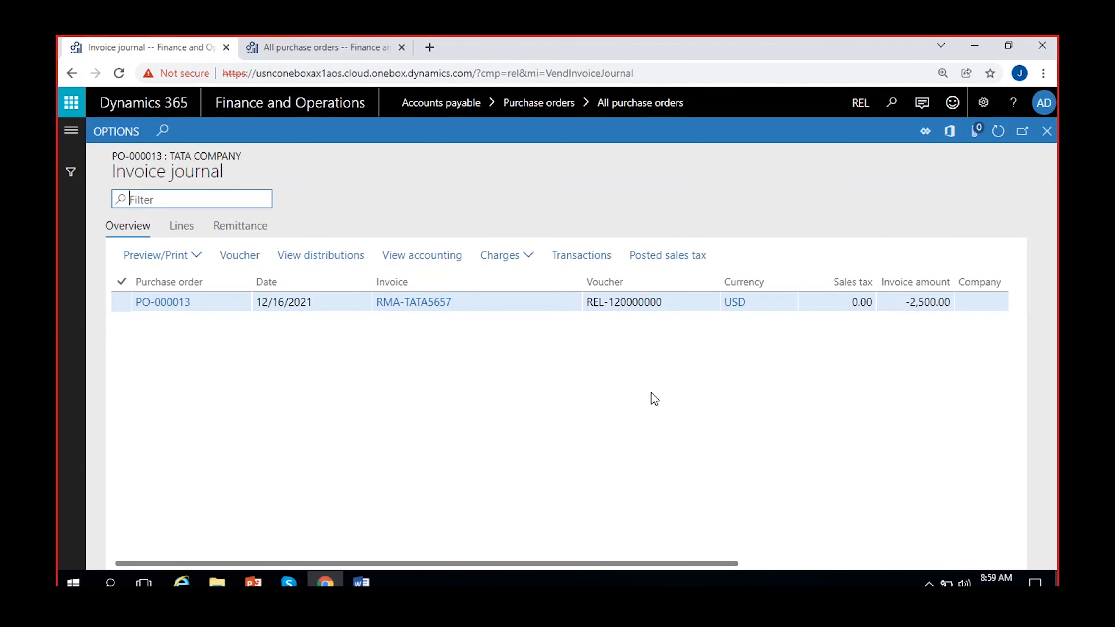
# Open the released products list of the Product information management module in the second browser tab.
pyautogui.click(318, 45)
pyautogui.click(70, 130)
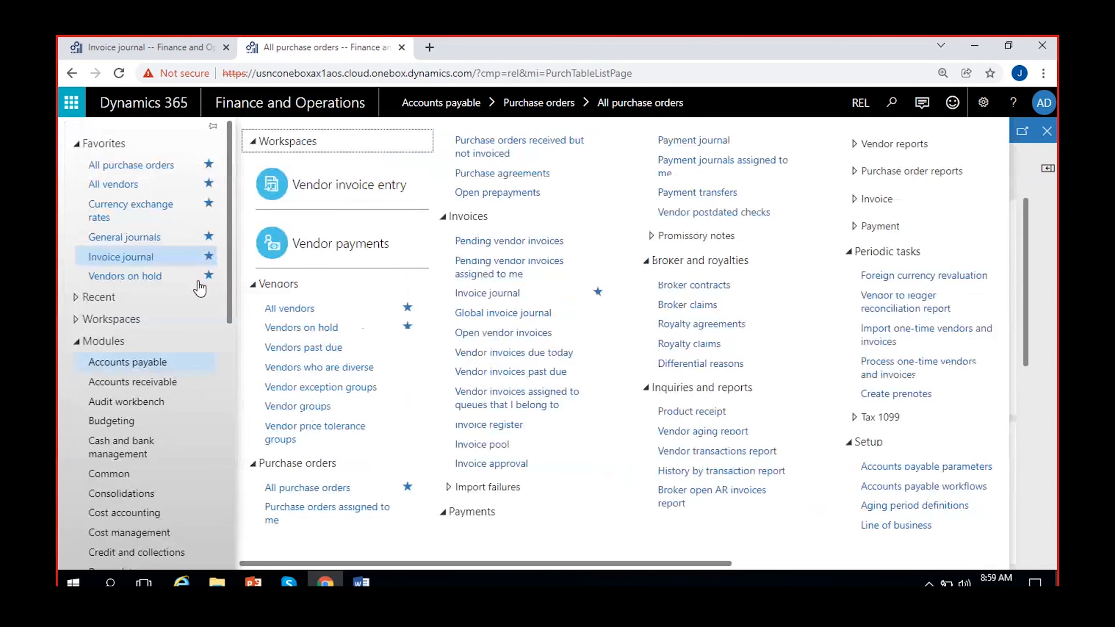
pyautogui.scroll(-6, 160, 452)
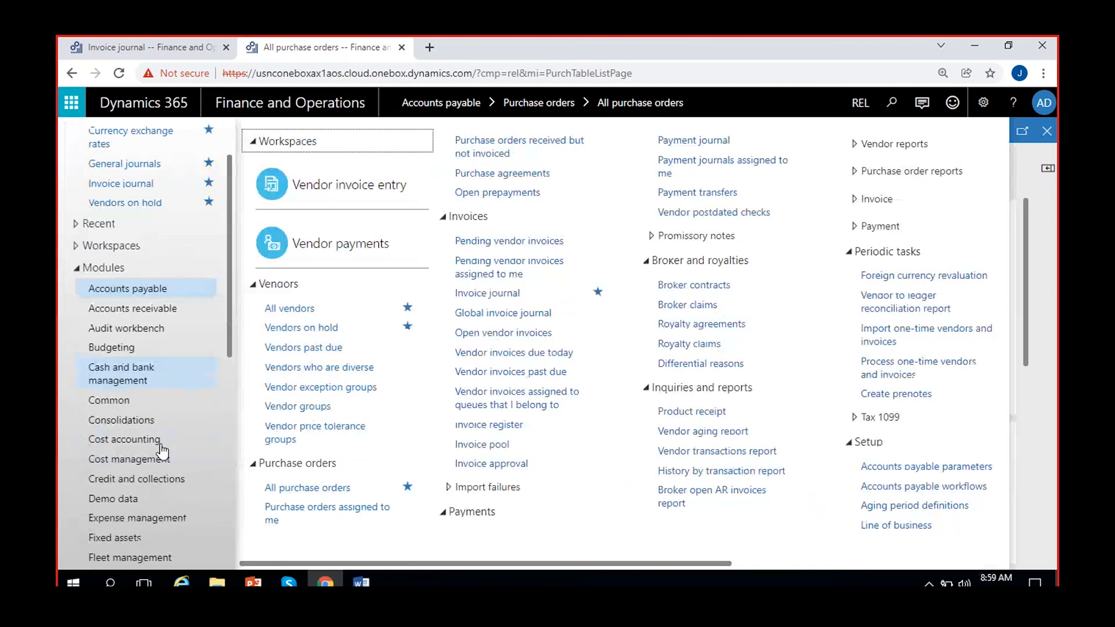
pyautogui.click(146, 519)
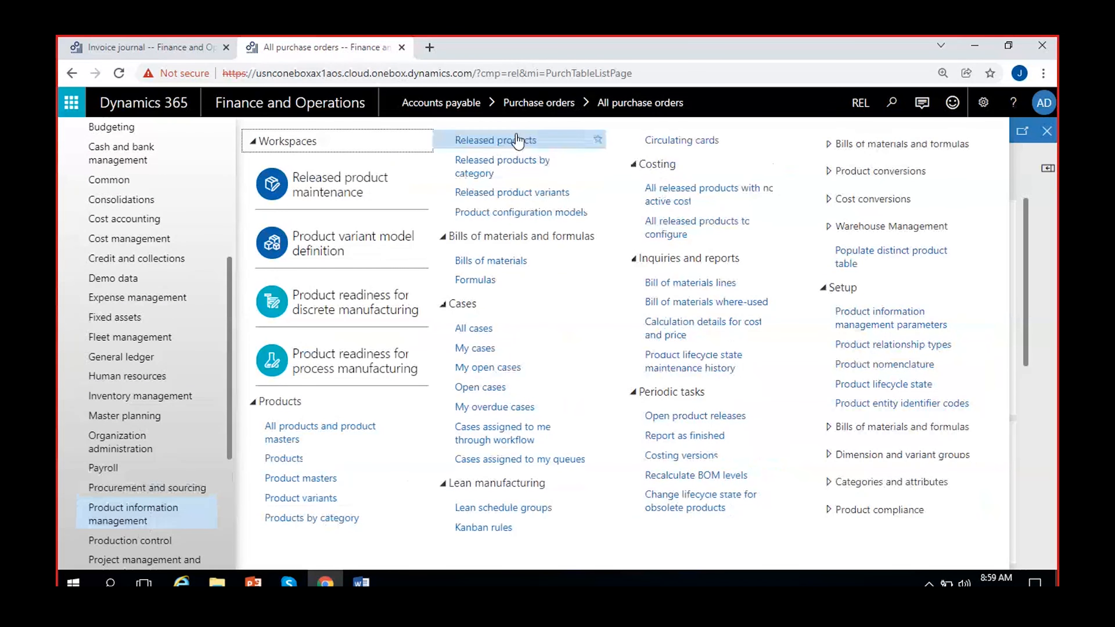
pyautogui.press('Escape')
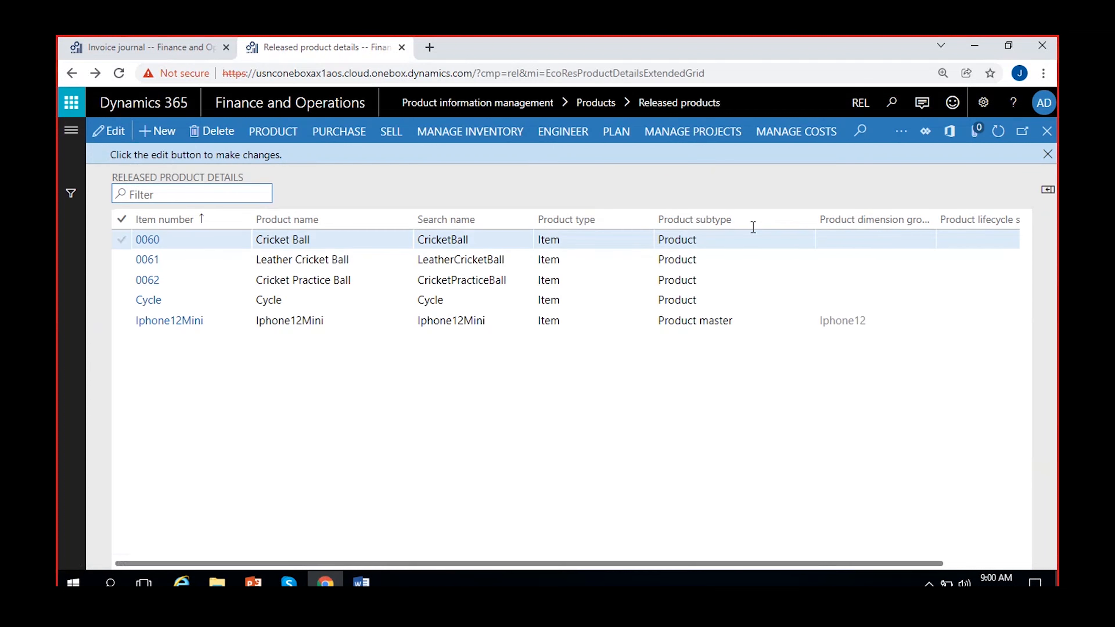
# Select the Cricket Ball product, item 0060, and open its inventory transactions.
pyautogui.click(483, 218)
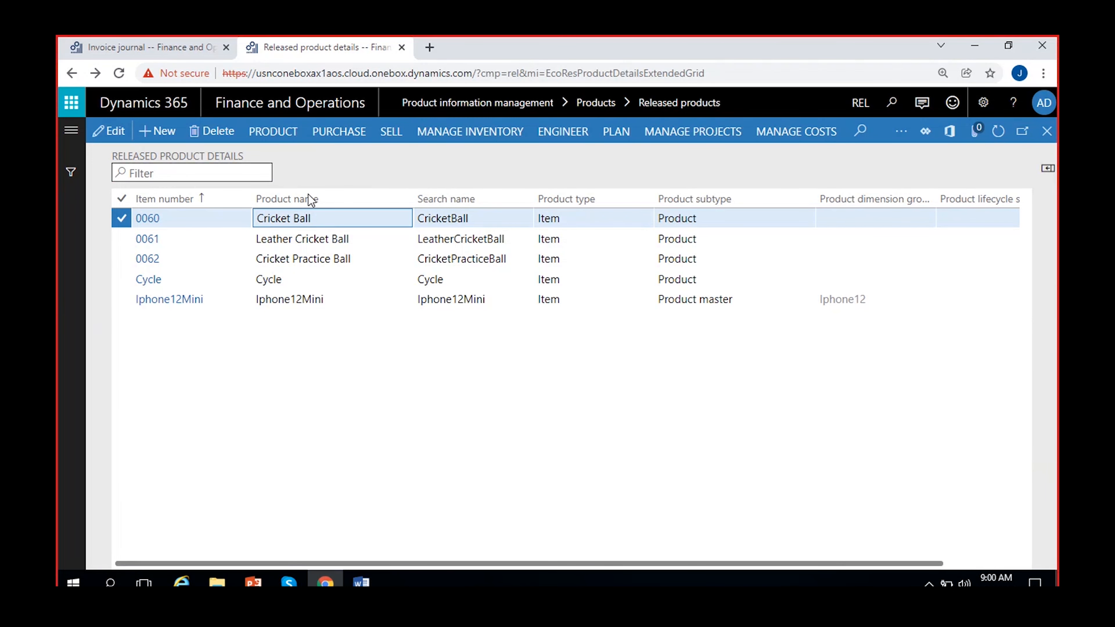
pyautogui.click(284, 138)
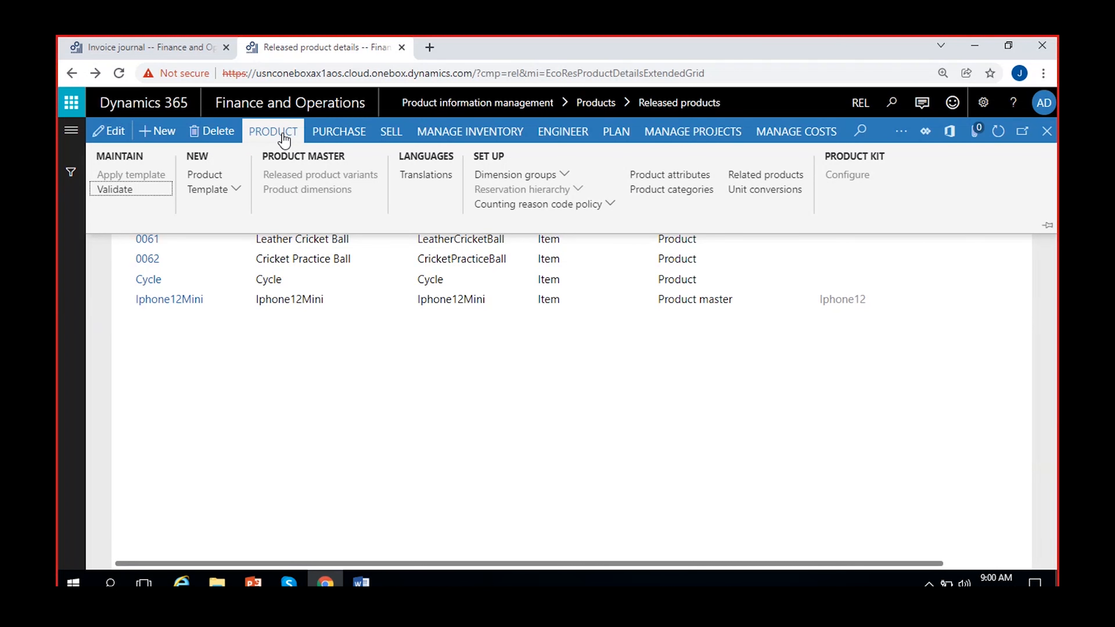
pyautogui.click(486, 136)
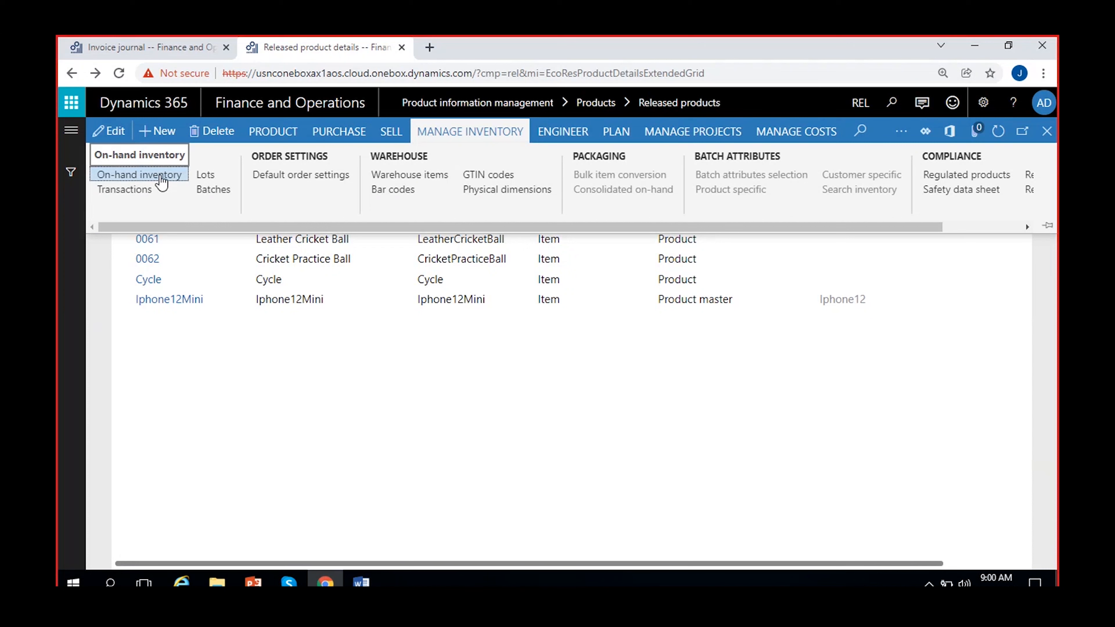
pyautogui.click(144, 197)
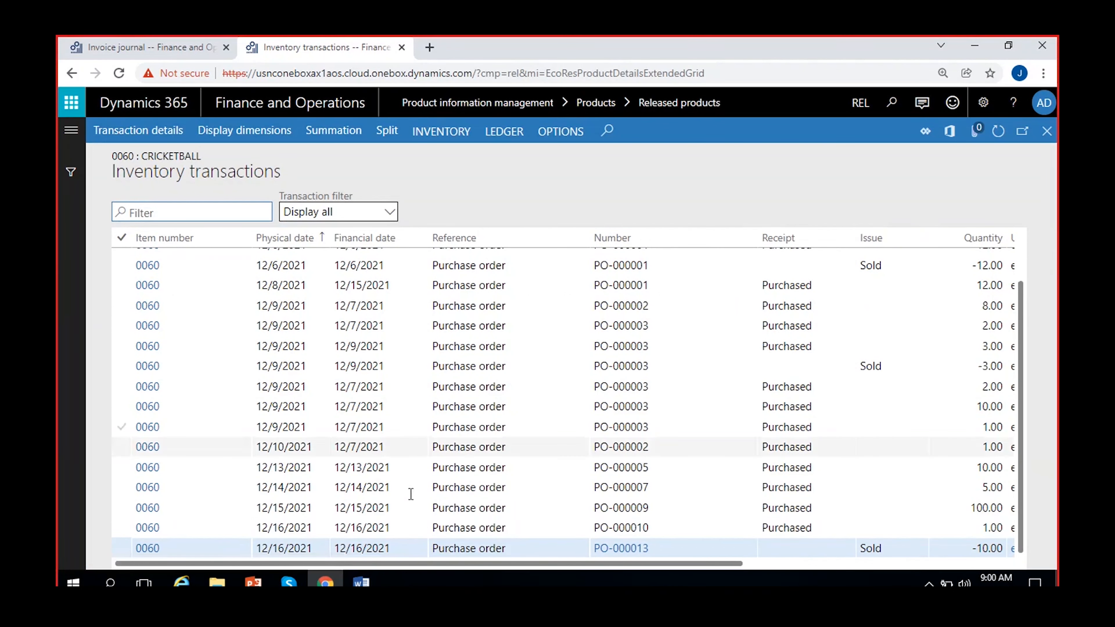
# Examine the most recent inventory transactions of item 0060, including the issue status for purchase order PO-000013.
pyautogui.moveTo(1017, 323); pyautogui.dragTo(1017, 333)
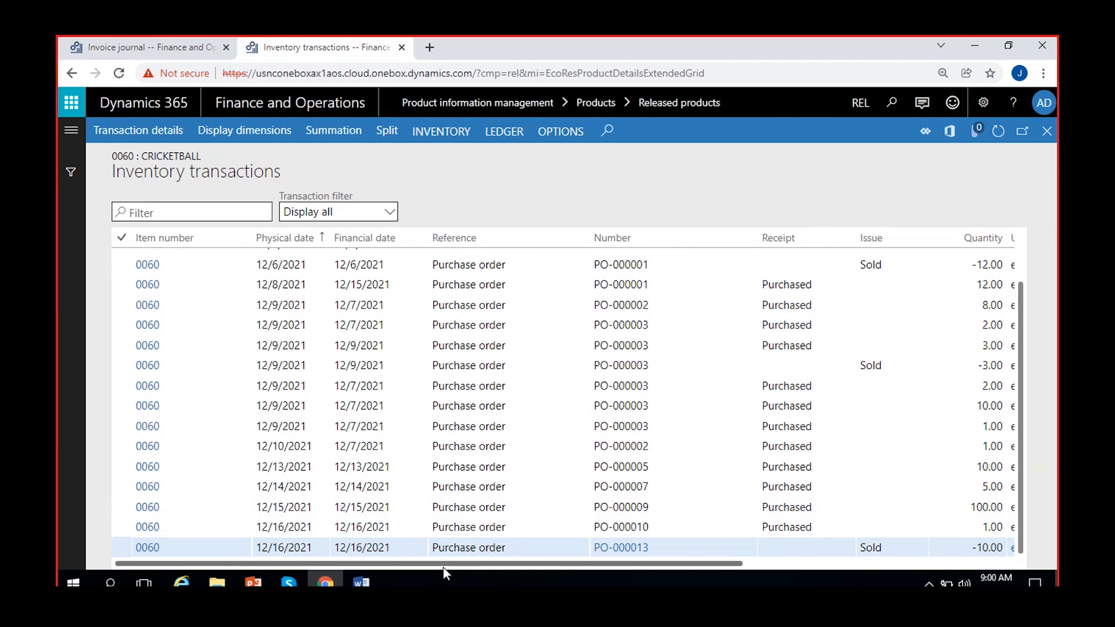
pyautogui.click(466, 527)
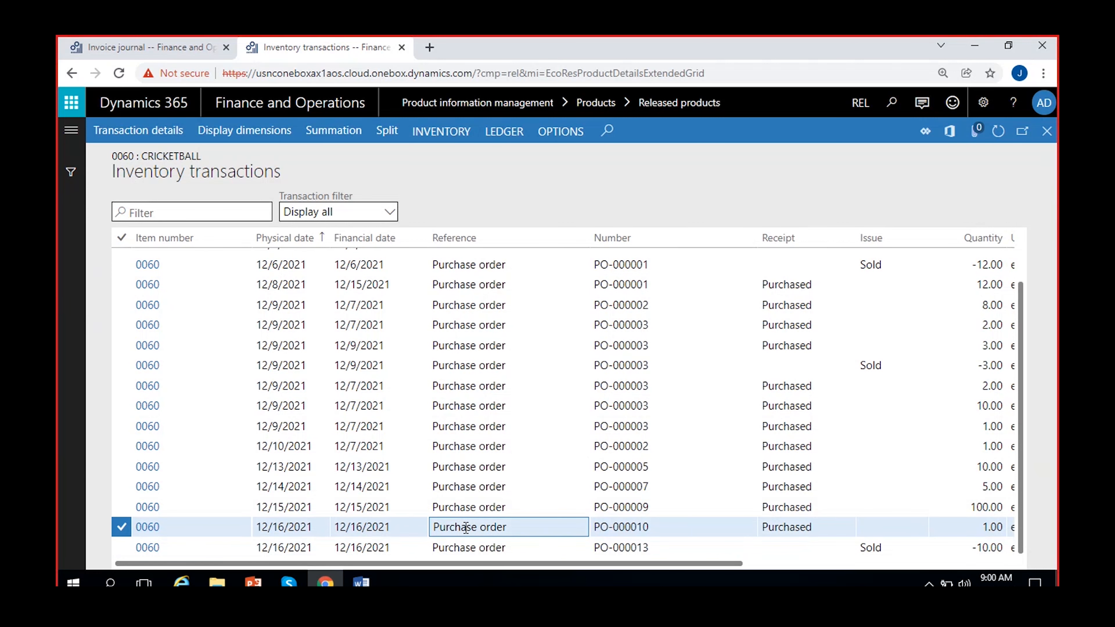
pyautogui.moveTo(718, 564); pyautogui.dragTo(775, 564)
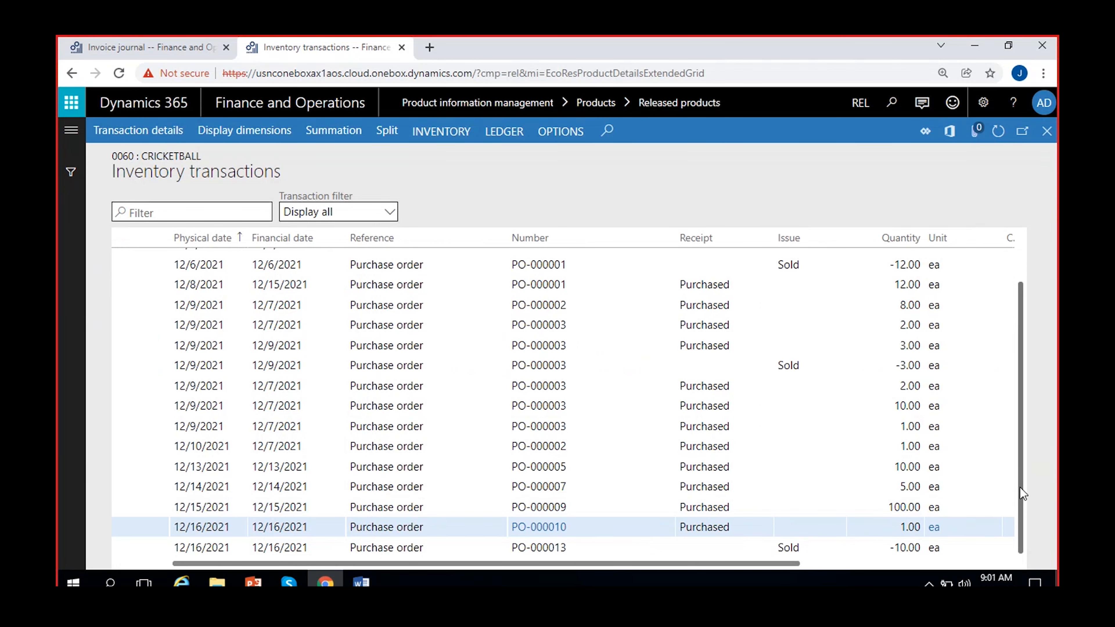
pyautogui.moveTo(785, 565); pyautogui.dragTo(563, 573)
pyautogui.click(563, 547)
pyautogui.moveTo(719, 564); pyautogui.dragTo(840, 571)
pyautogui.click(750, 552)
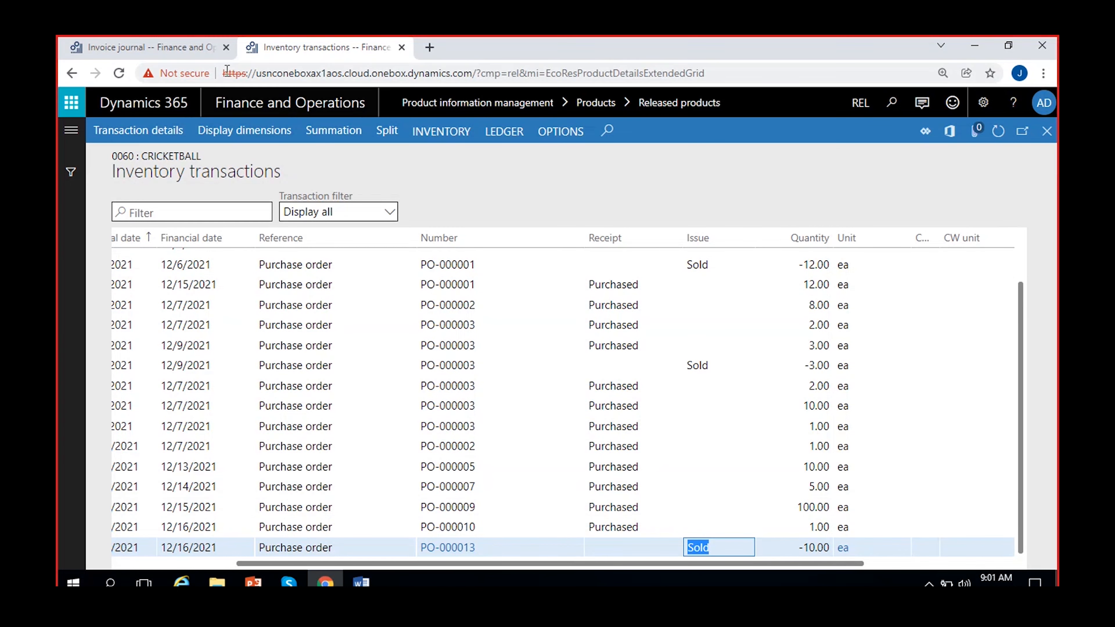
# Check the purchase order number in the invoice journal against the PO-000013 inventory transaction and examine its quantity.
pyautogui.click(142, 40)
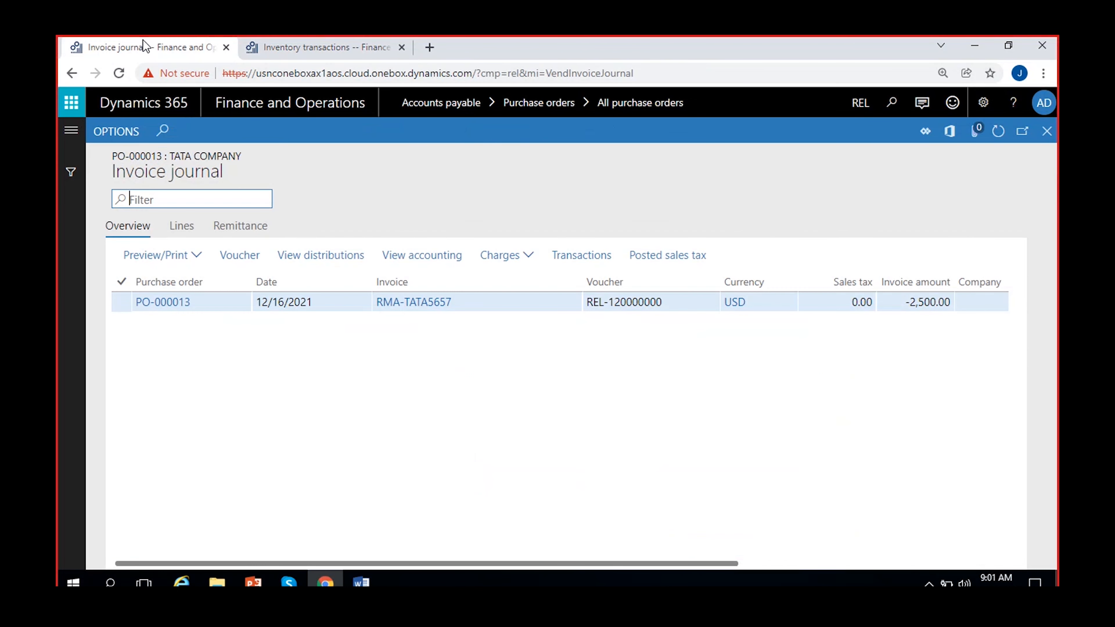
pyautogui.click(199, 310)
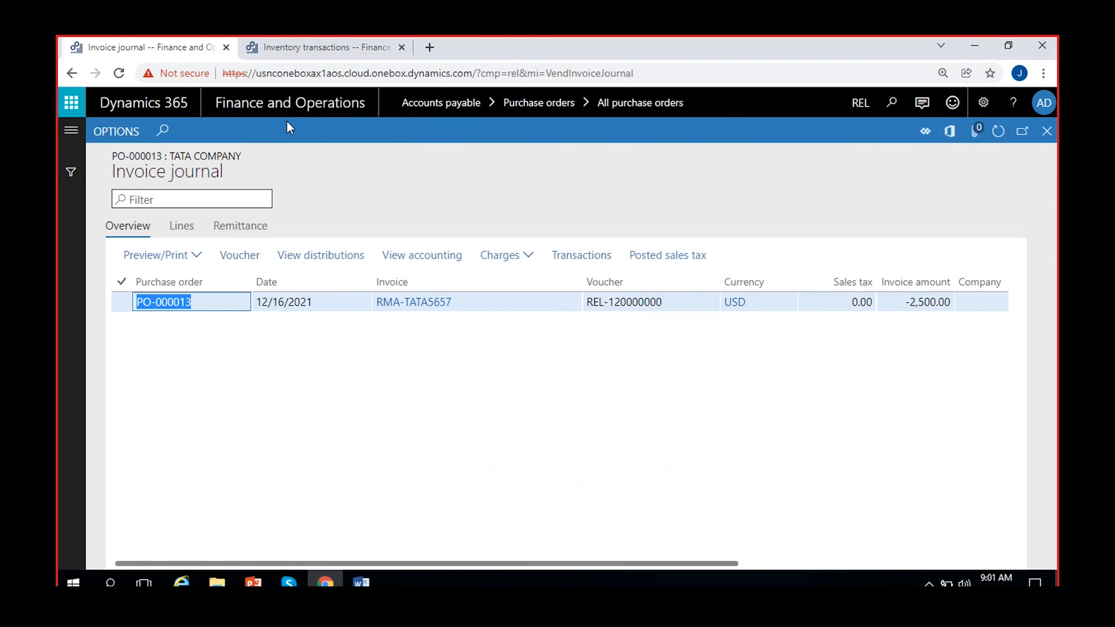
pyautogui.hotkey('ctrl', 'Tab')
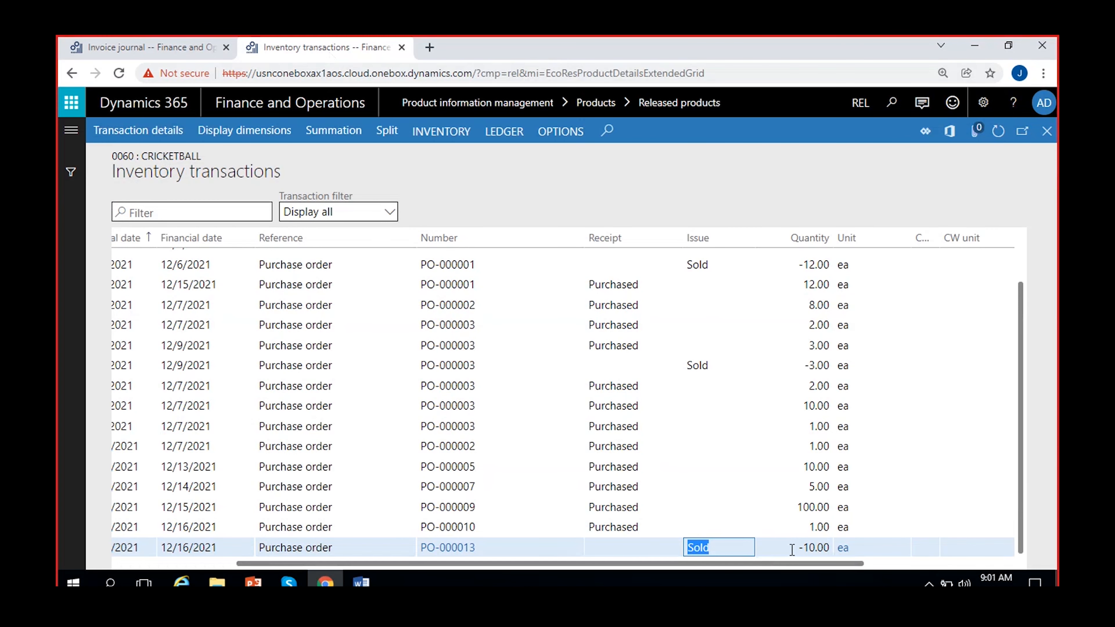
pyautogui.click(803, 547)
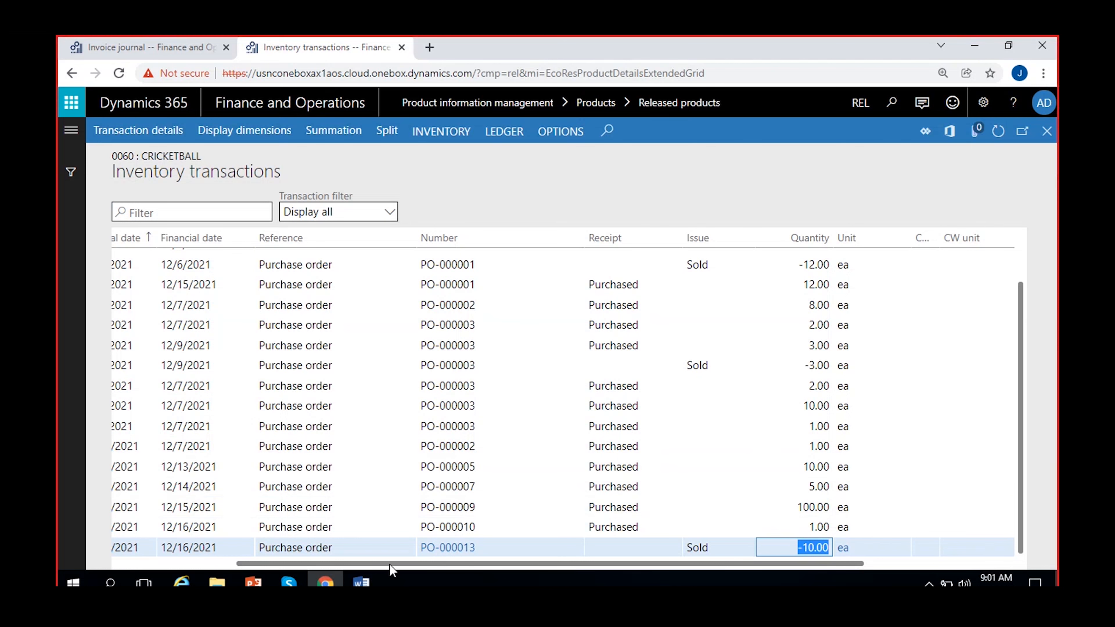
pyautogui.moveTo(433, 567); pyautogui.dragTo(241, 567)
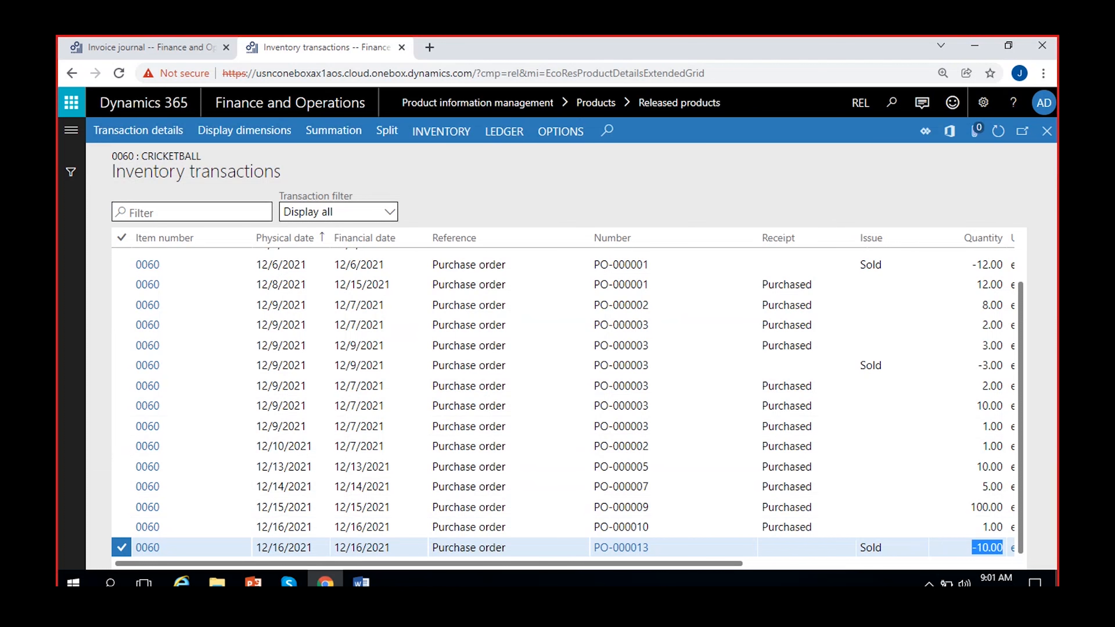
pyautogui.moveTo(692, 567); pyautogui.dragTo(835, 575)
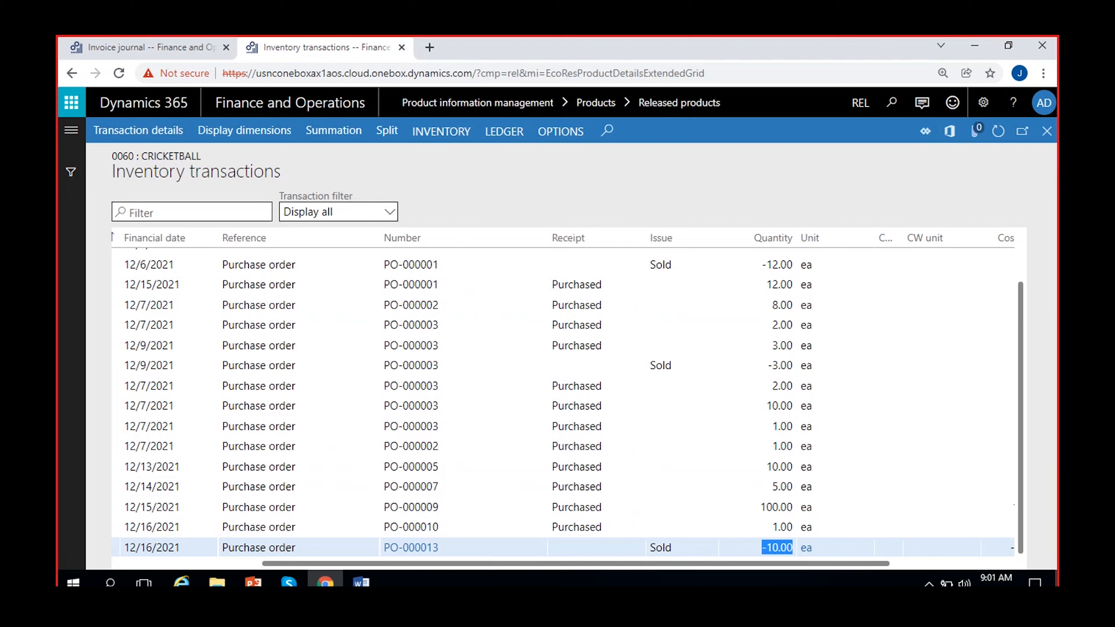
# Leave the item's inventory transactions and open the All vendors list in Accounts payable.
pyautogui.click(165, 49)
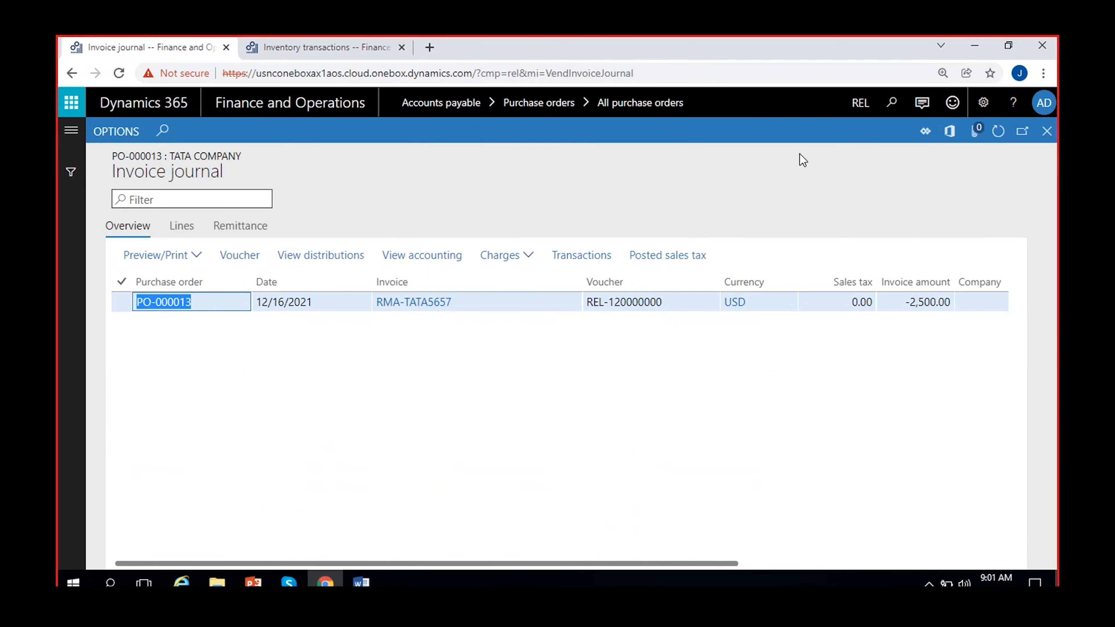
pyautogui.click(385, 49)
pyautogui.click(71, 131)
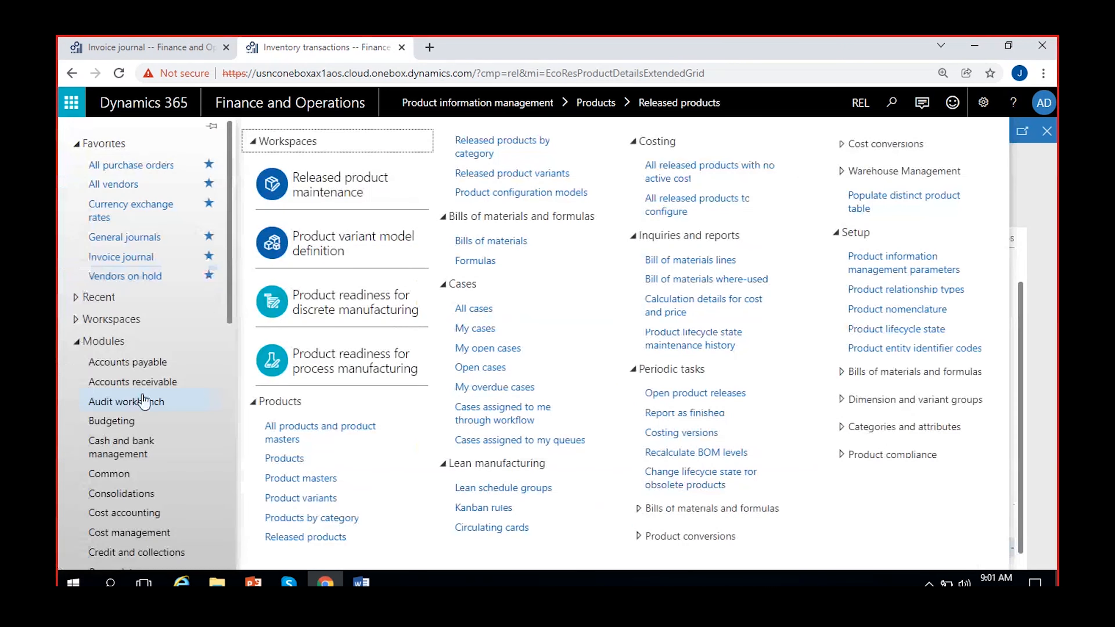
pyautogui.click(128, 361)
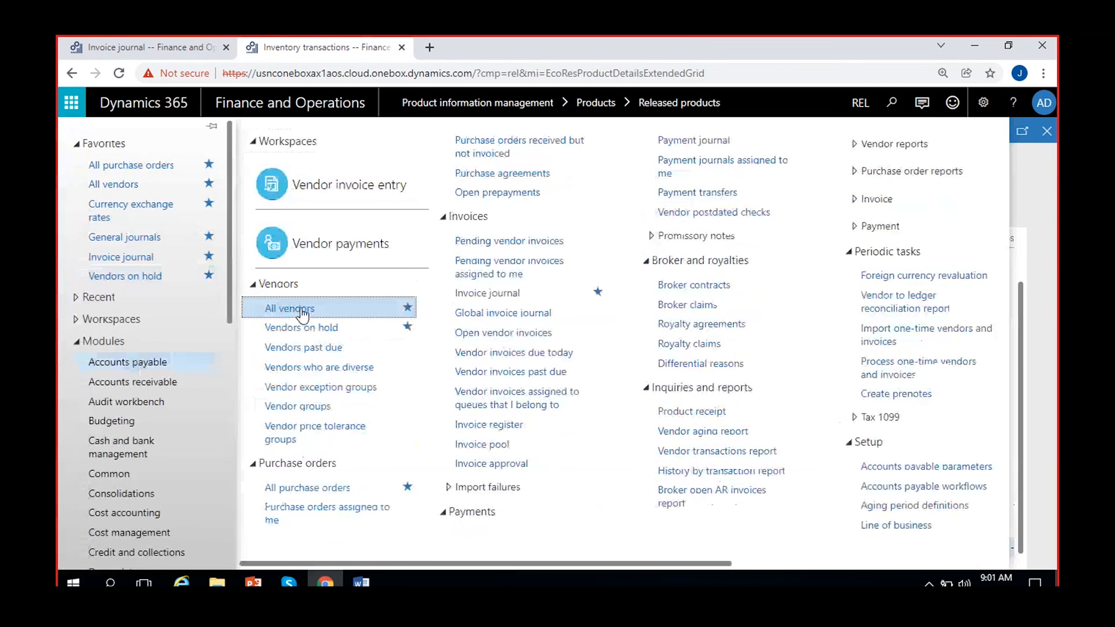
pyautogui.click(307, 487)
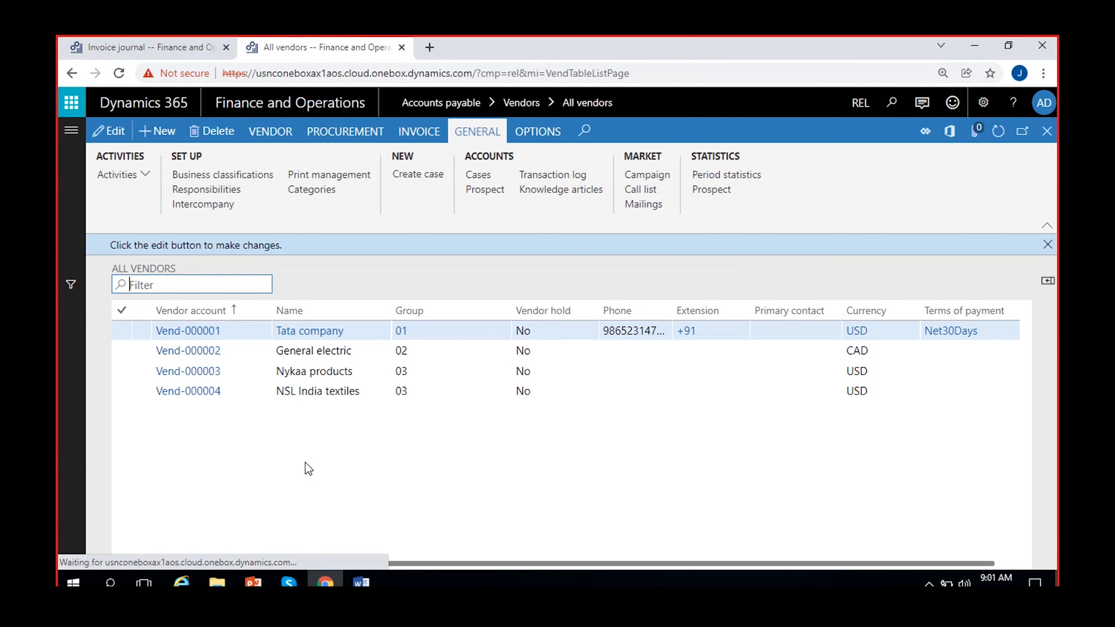
# Open the vendor transactions of Tata company and limit the list to open transactions.
pyautogui.click(281, 333)
pyautogui.click(463, 336)
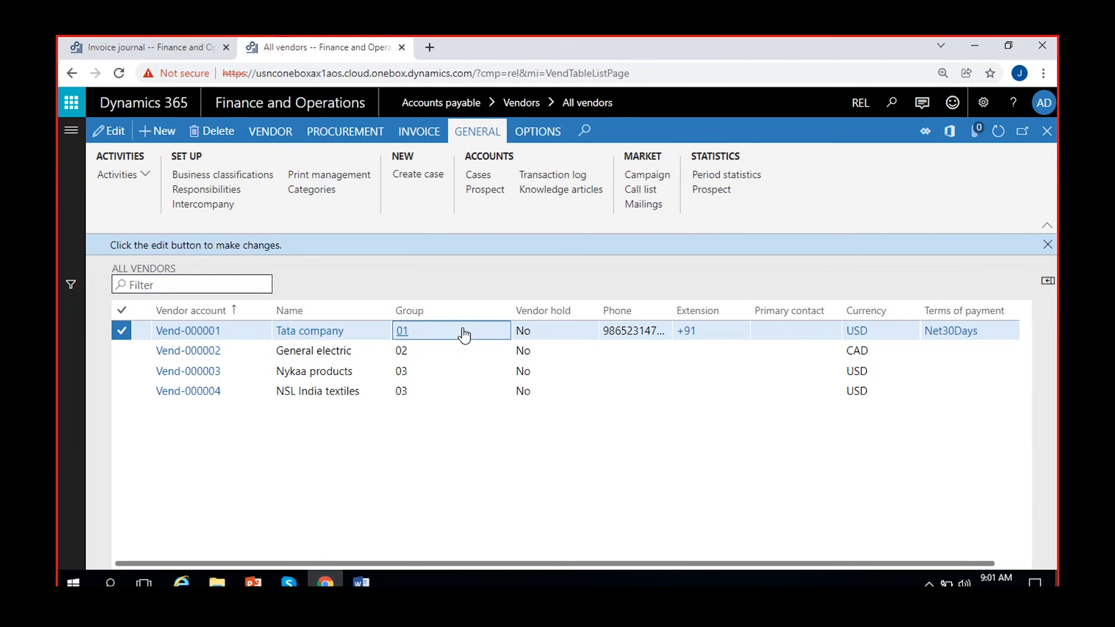
pyautogui.click(281, 131)
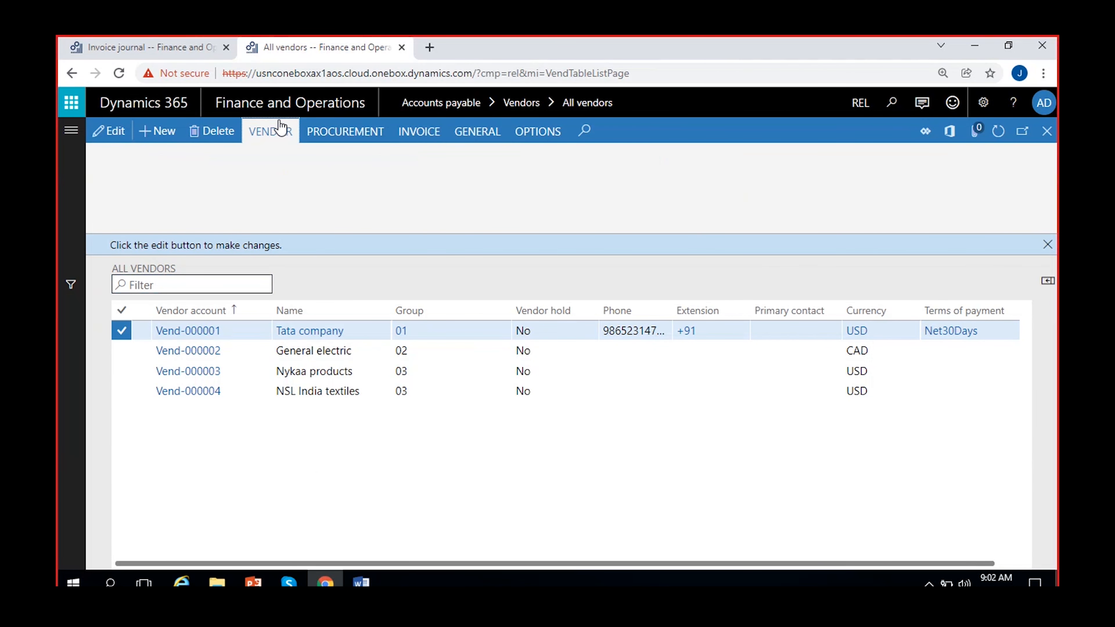
pyautogui.click(751, 174)
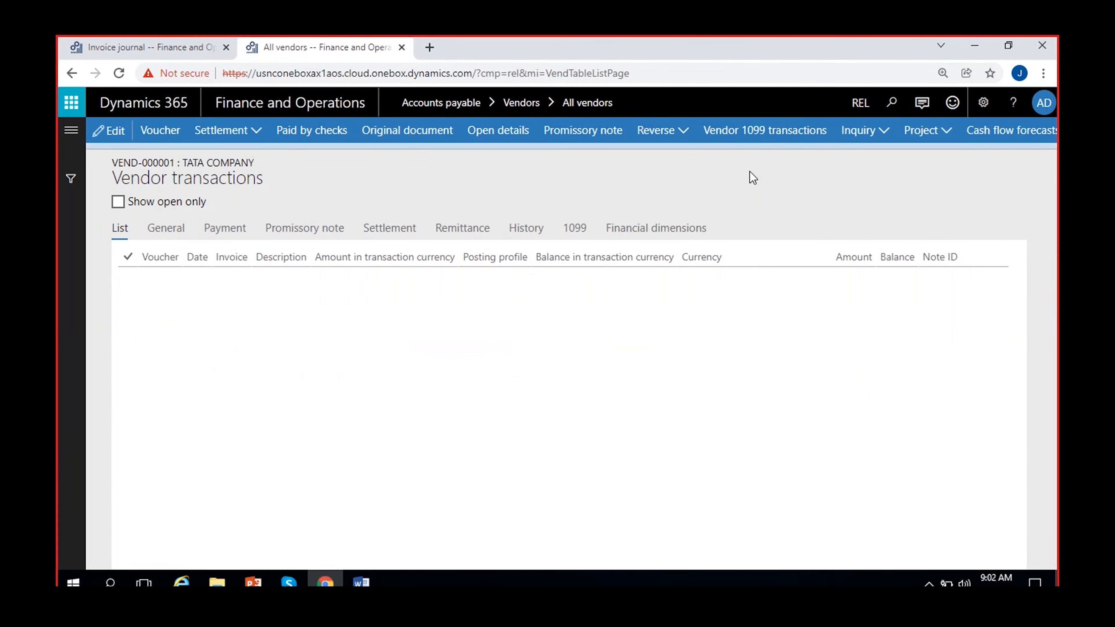
pyautogui.click(116, 218)
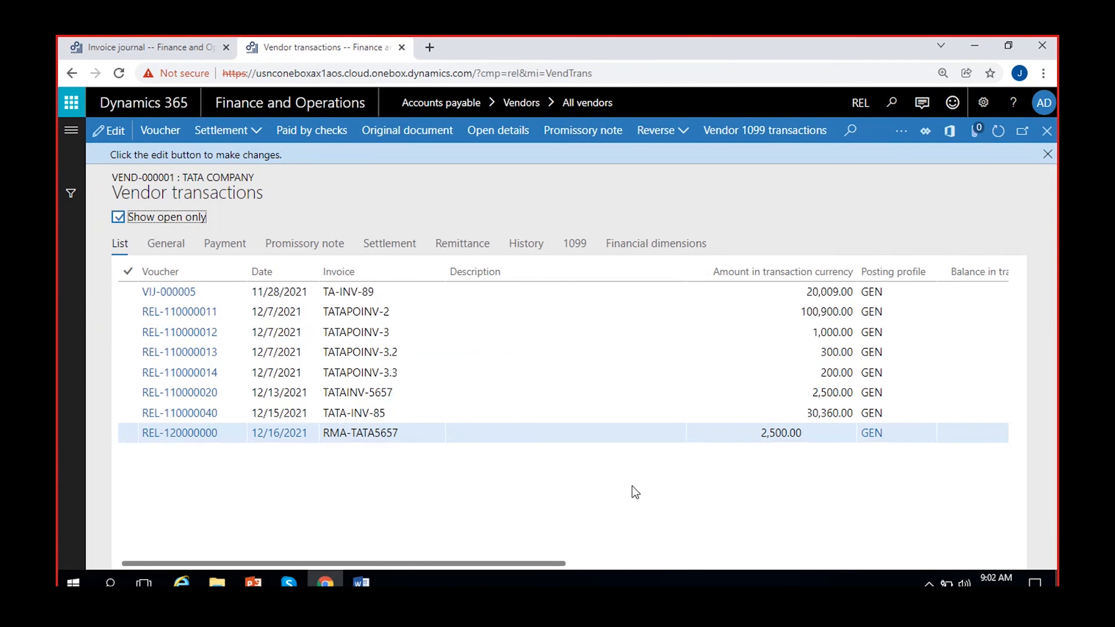
# Compare the transaction amounts of return invoice RMA-TATA5657 and original invoice TATAINV-5657.
pyautogui.click(784, 431)
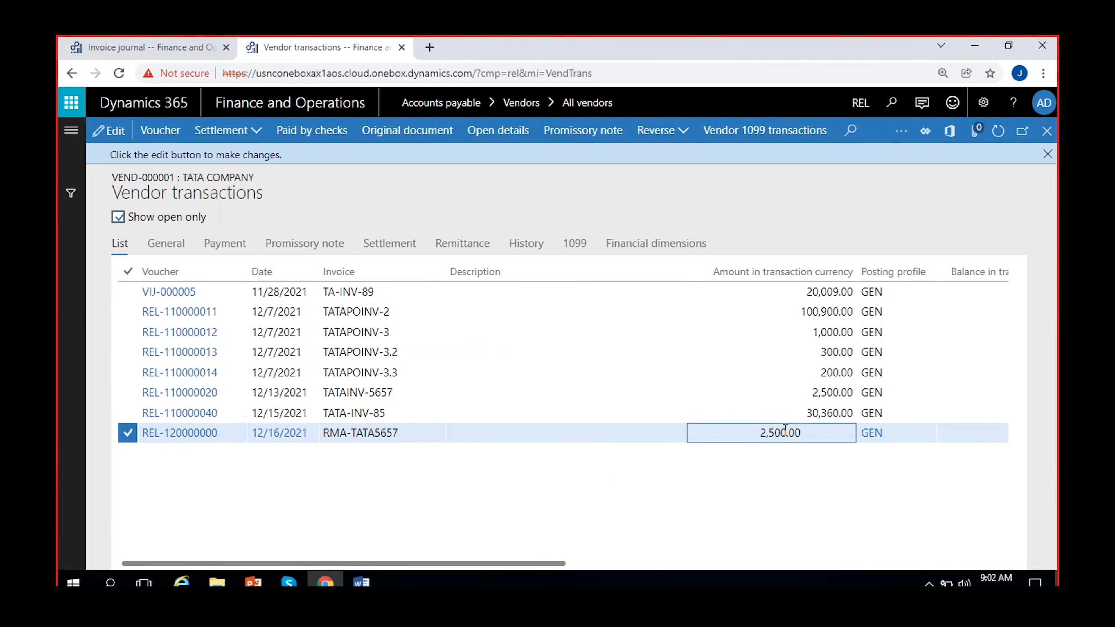
pyautogui.click(710, 393)
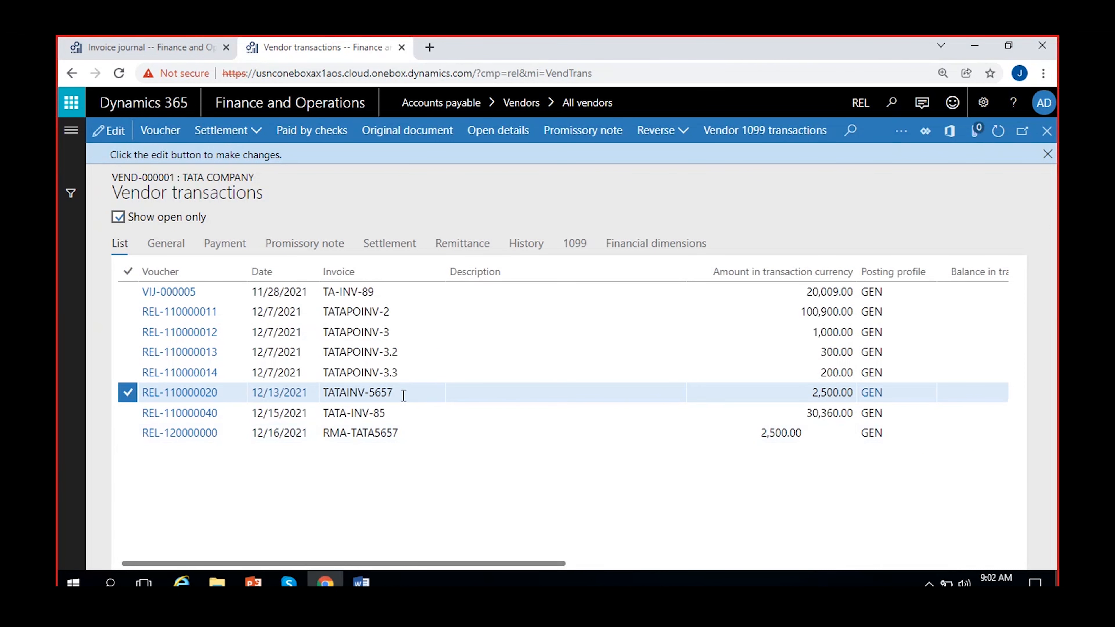
pyautogui.click(416, 385)
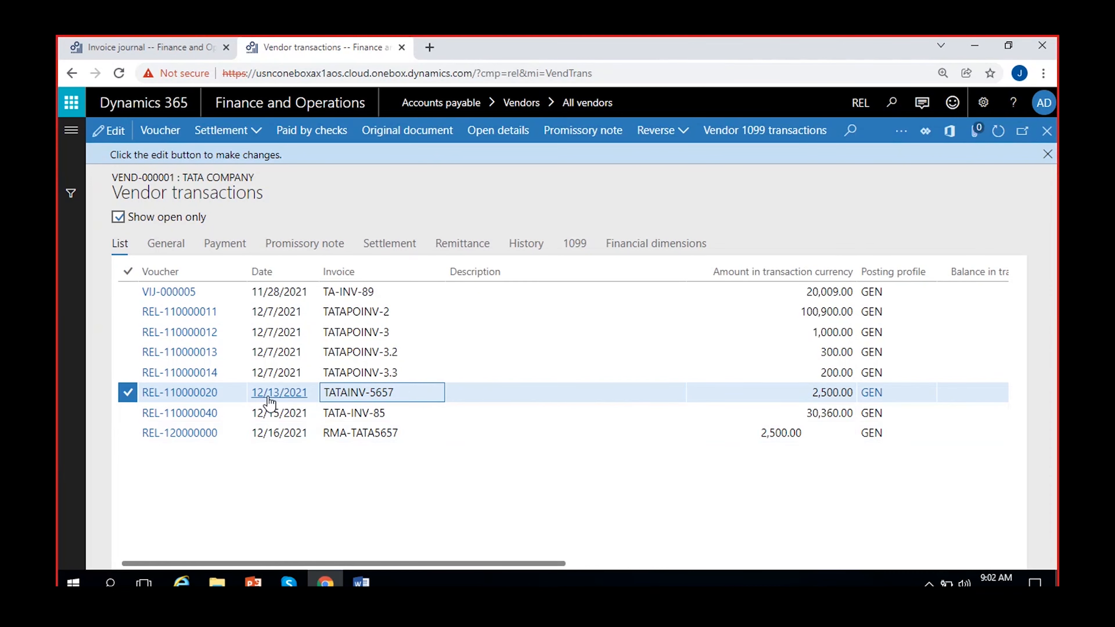
pyautogui.click(407, 434)
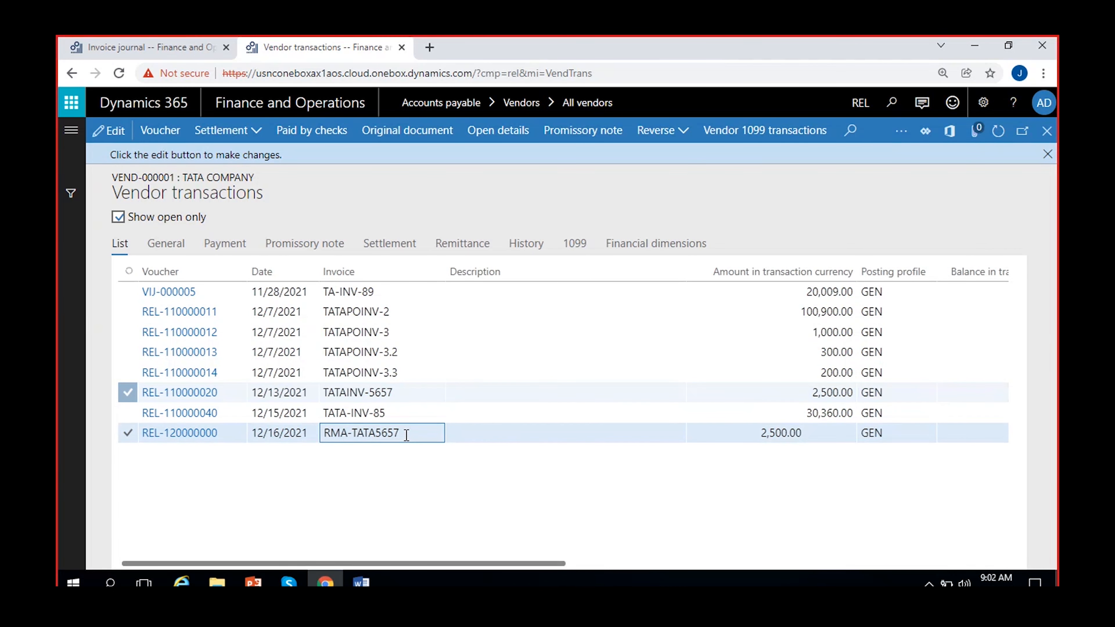
pyautogui.click(772, 433)
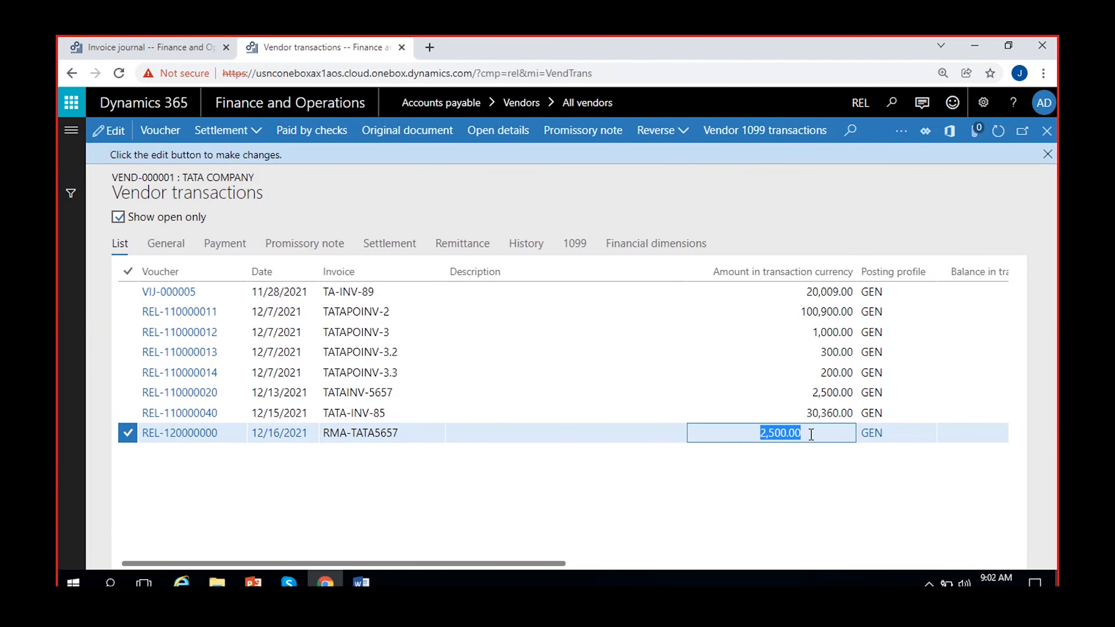
# Examine the balances in transaction currency of invoices TATAINV-5657 and RMA-TATA5657.
pyautogui.moveTo(520, 564); pyautogui.dragTo(600, 563)
pyautogui.click(575, 392)
pyautogui.moveTo(871, 392); pyautogui.dragTo(926, 395)
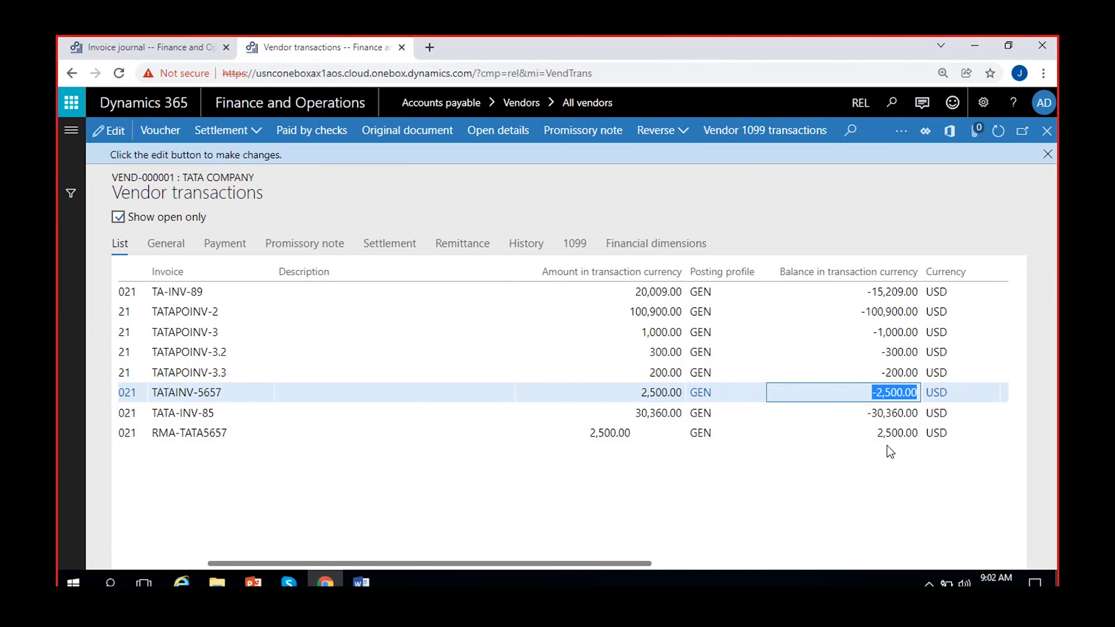
pyautogui.moveTo(878, 434); pyautogui.dragTo(919, 438)
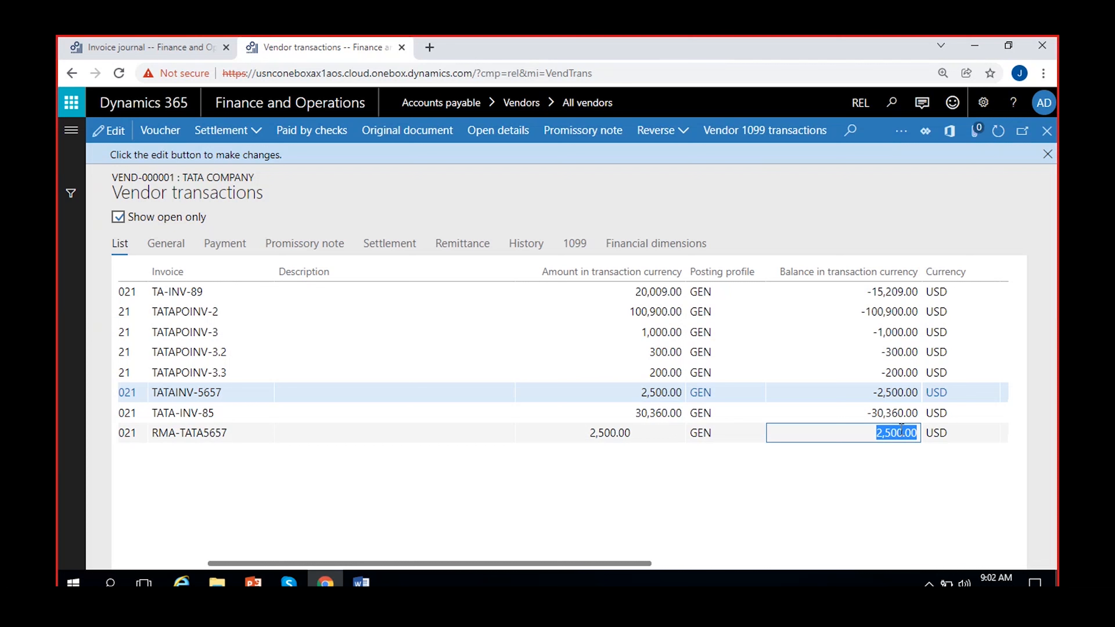
pyautogui.click(880, 440)
pyautogui.moveTo(878, 440); pyautogui.dragTo(928, 442)
pyautogui.click(374, 391)
pyautogui.click(640, 393)
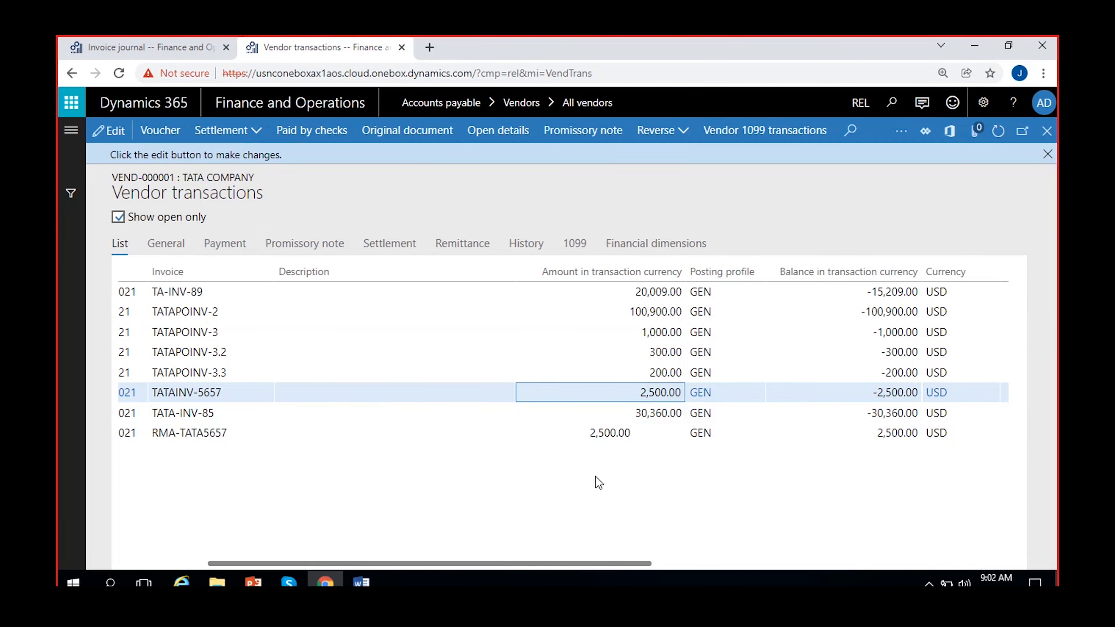
# Recheck the RMA-TATA5657 and TATAINV-5657 invoice rows, leaving the original invoice TATAINV-5657 selected.
pyautogui.moveTo(484, 563); pyautogui.dragTo(324, 553)
pyautogui.keyDown('ctrl'); pyautogui.click(398, 433); pyautogui.keyUp('ctrl')
pyautogui.click(398, 391)
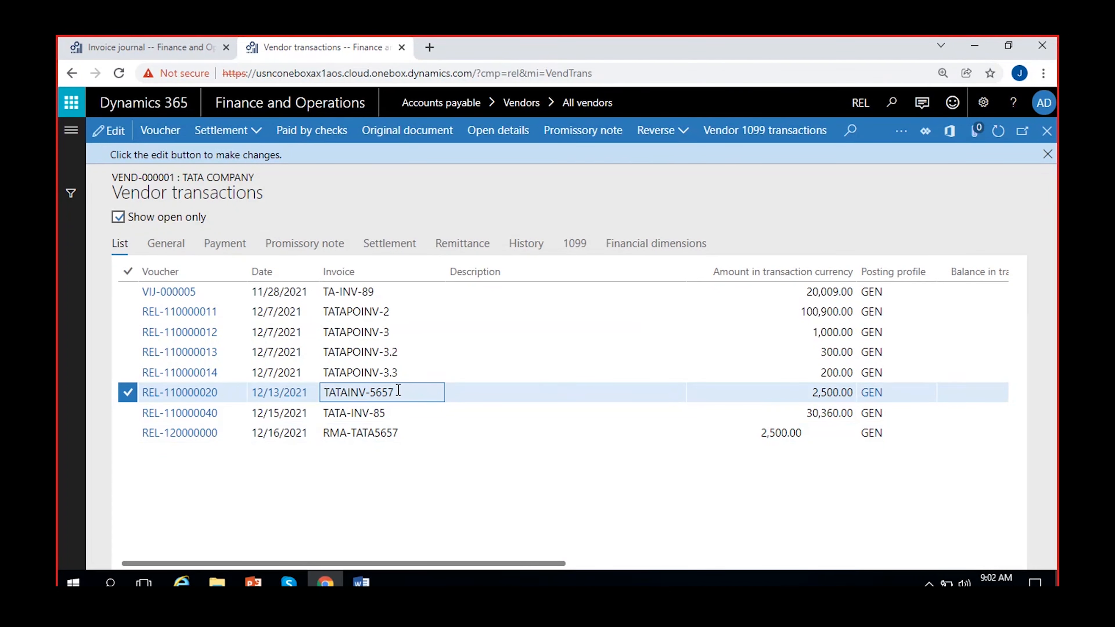
# Compare the invoice numbers and transaction amounts of the TATAINV-5657 and RMA-TATA5657 rows that offset each other.
pyautogui.keyDown('ctrl'); pyautogui.click(774, 433); pyautogui.keyUp('ctrl')
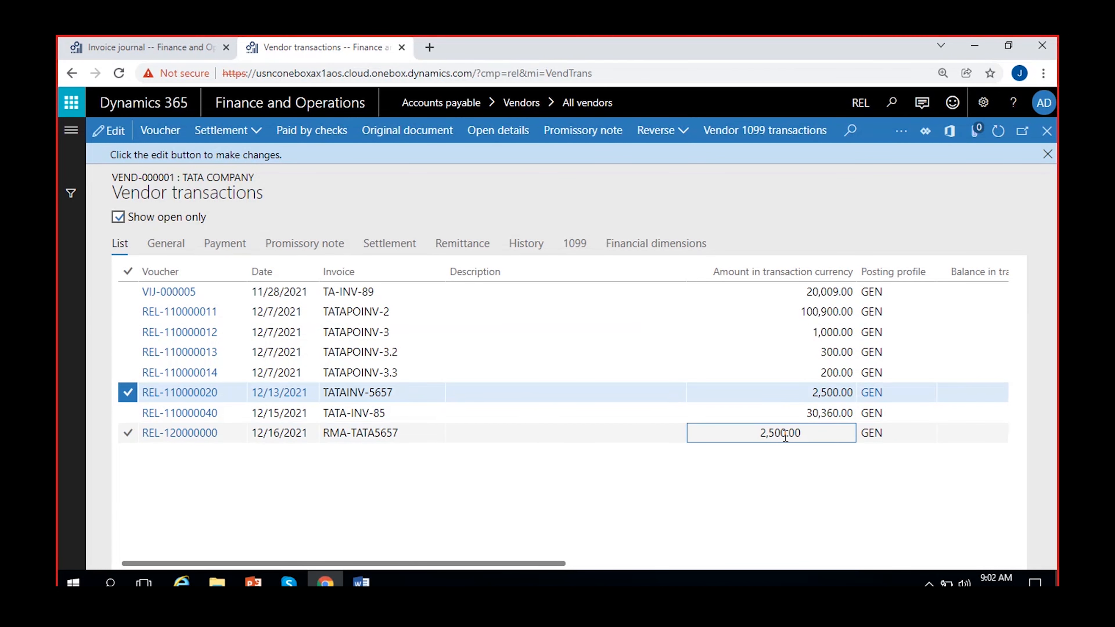
pyautogui.click(833, 392)
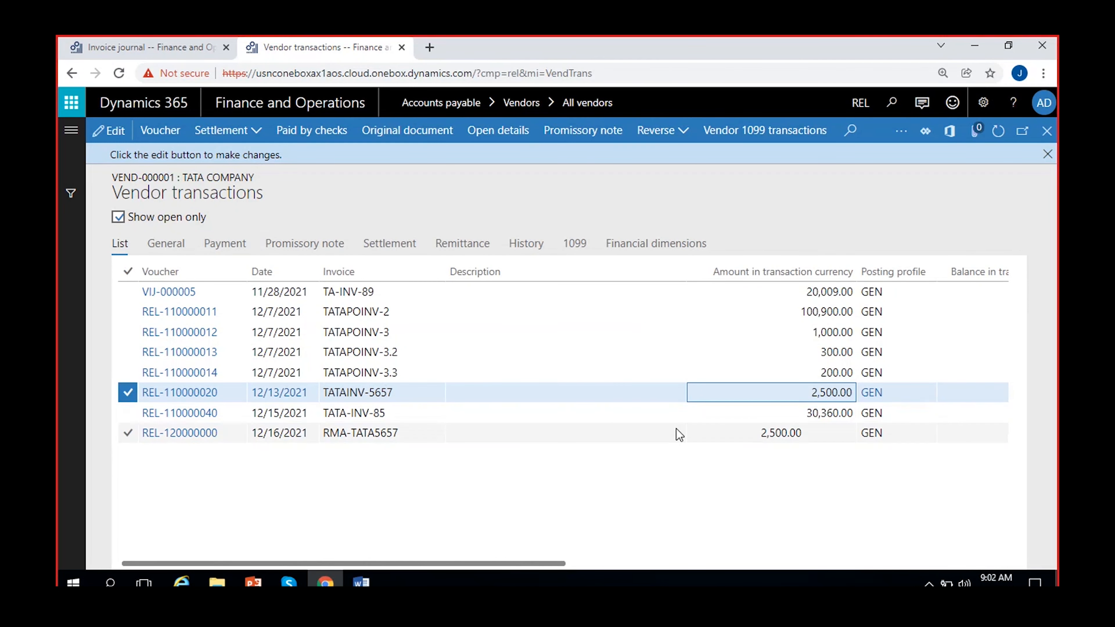
pyautogui.click(410, 391)
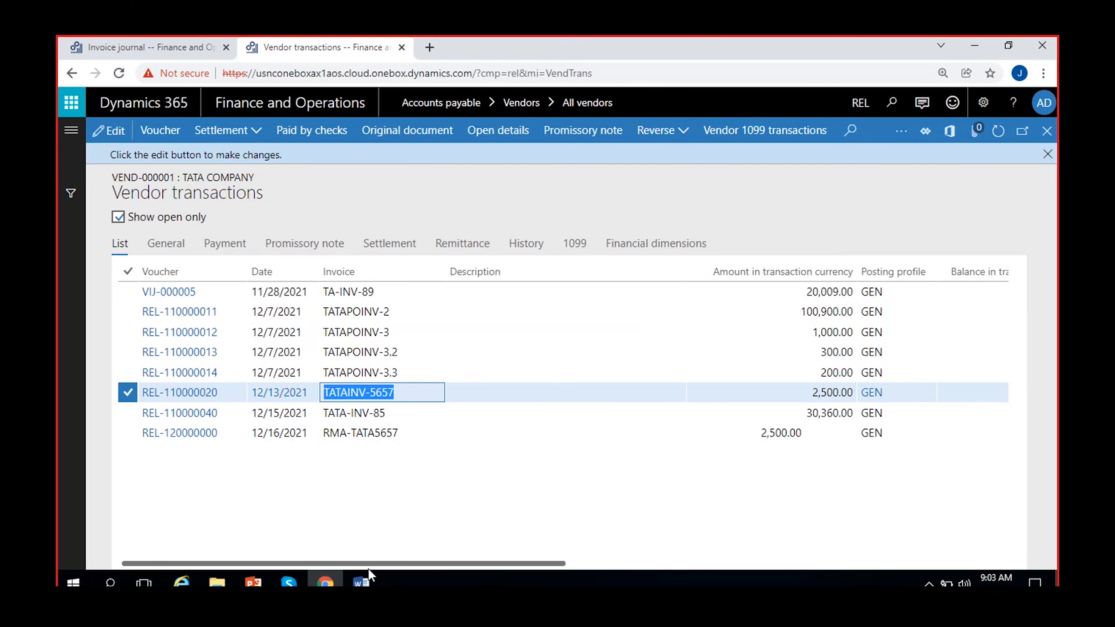
pyautogui.click(422, 433)
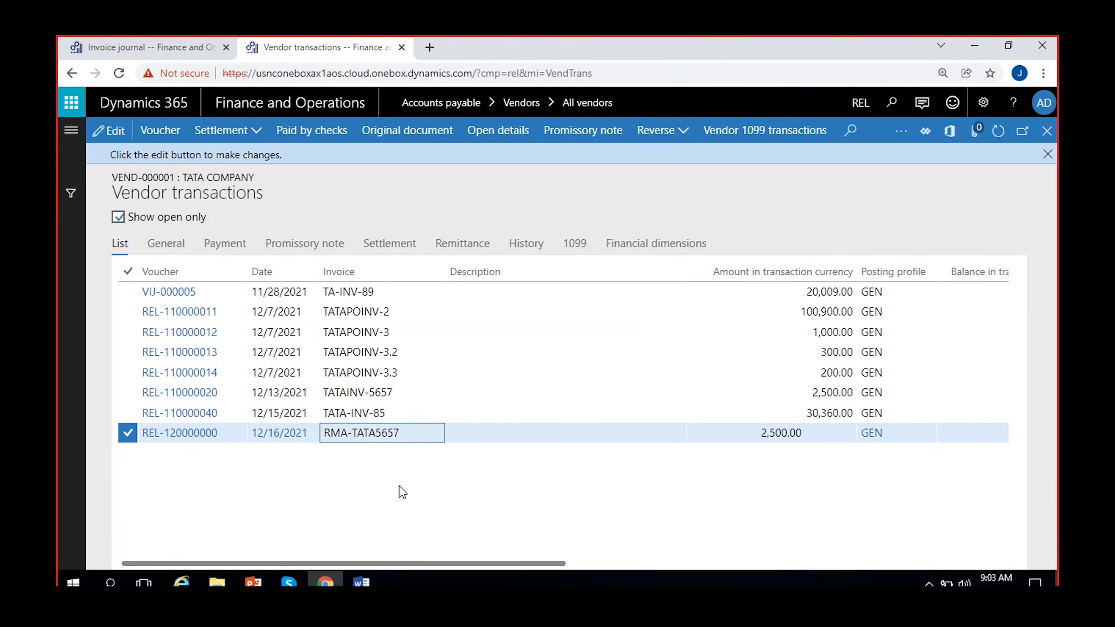
pyautogui.click(411, 391)
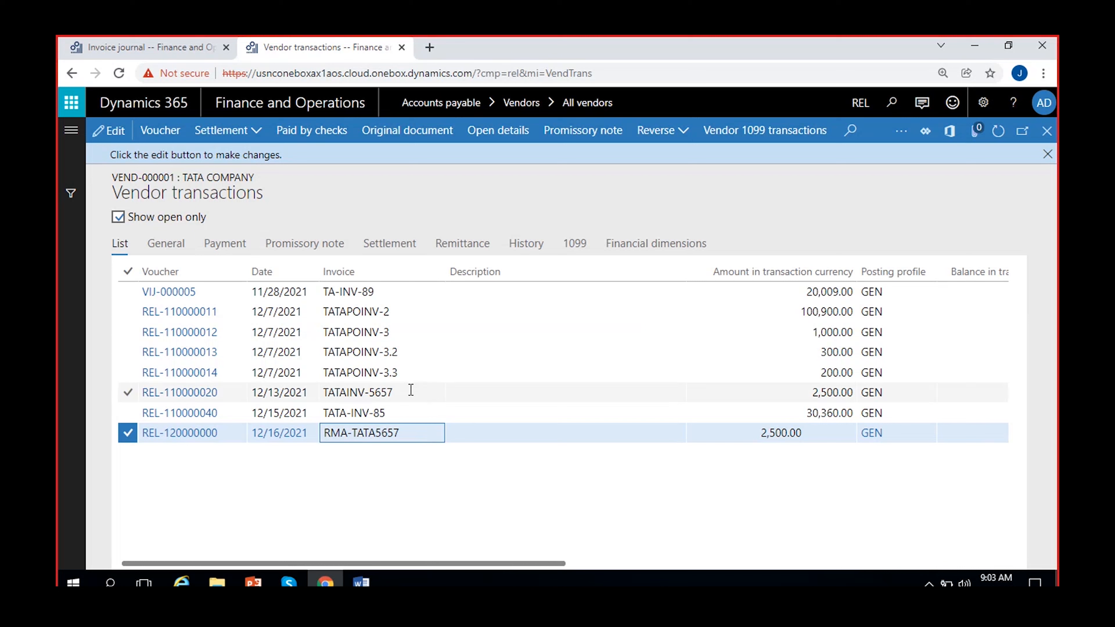
pyautogui.click(425, 432)
pyautogui.click(411, 390)
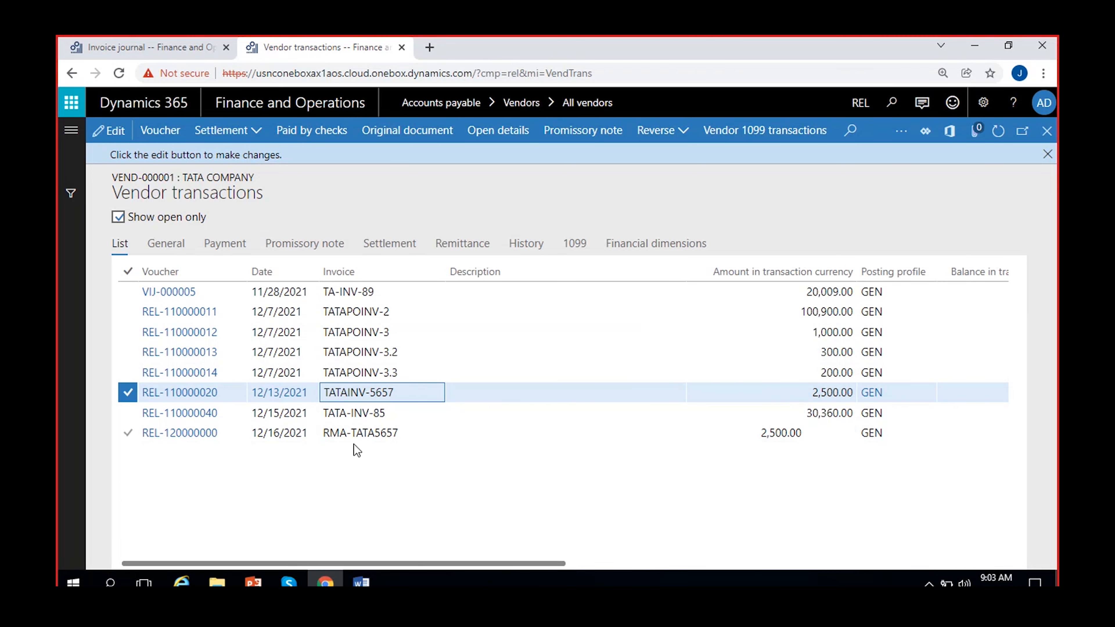
# Settle invoice TATAINV-5657 against return invoice RMA-TATA5657 for Tata company by marking both transactions, and post the settlement.
pyautogui.click(232, 140)
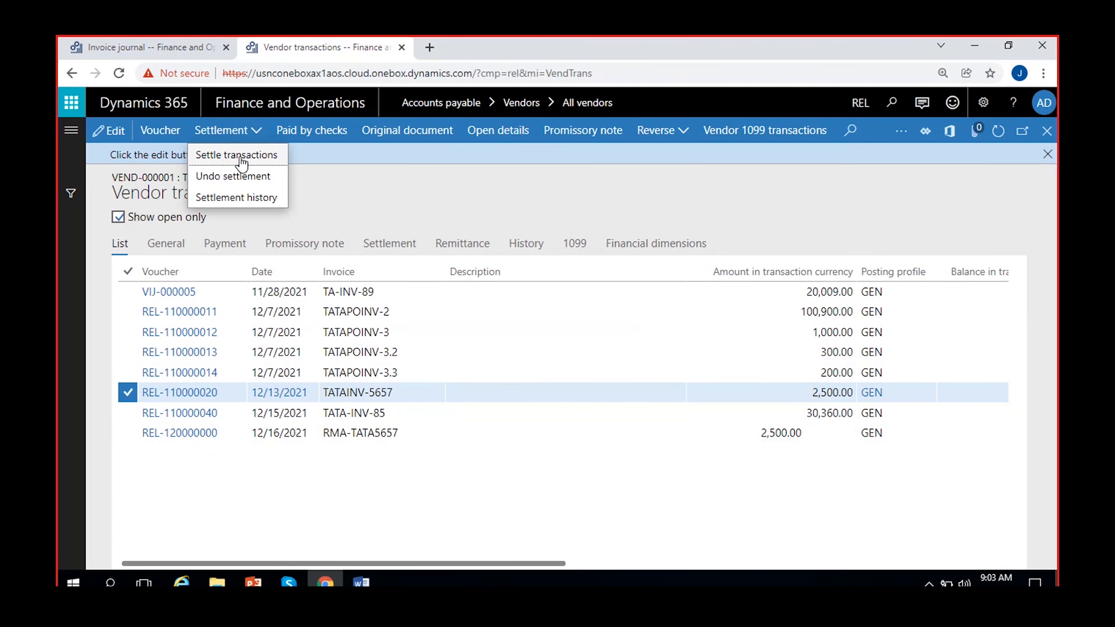
pyautogui.click(239, 156)
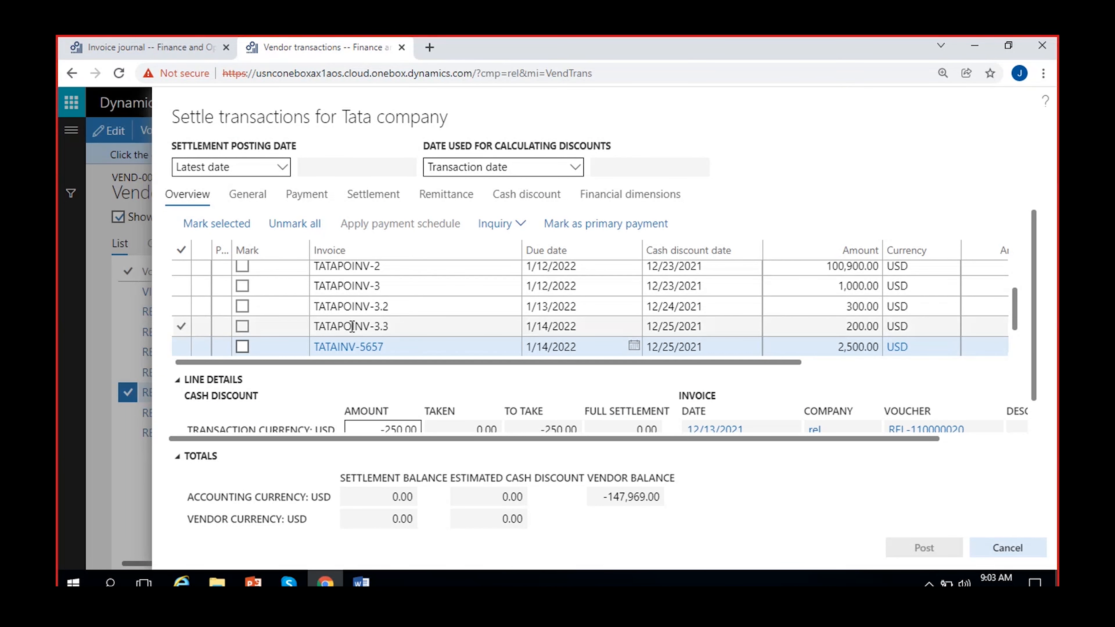
pyautogui.scroll(1, 342, 322)
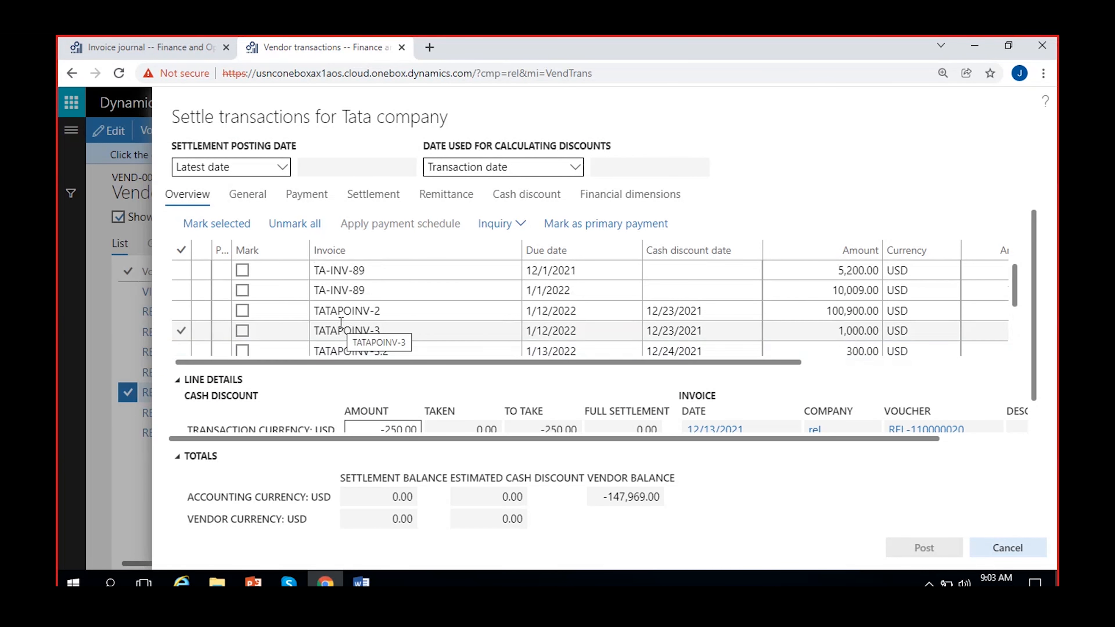
pyautogui.scroll(-2, 307, 325)
pyautogui.click(243, 306)
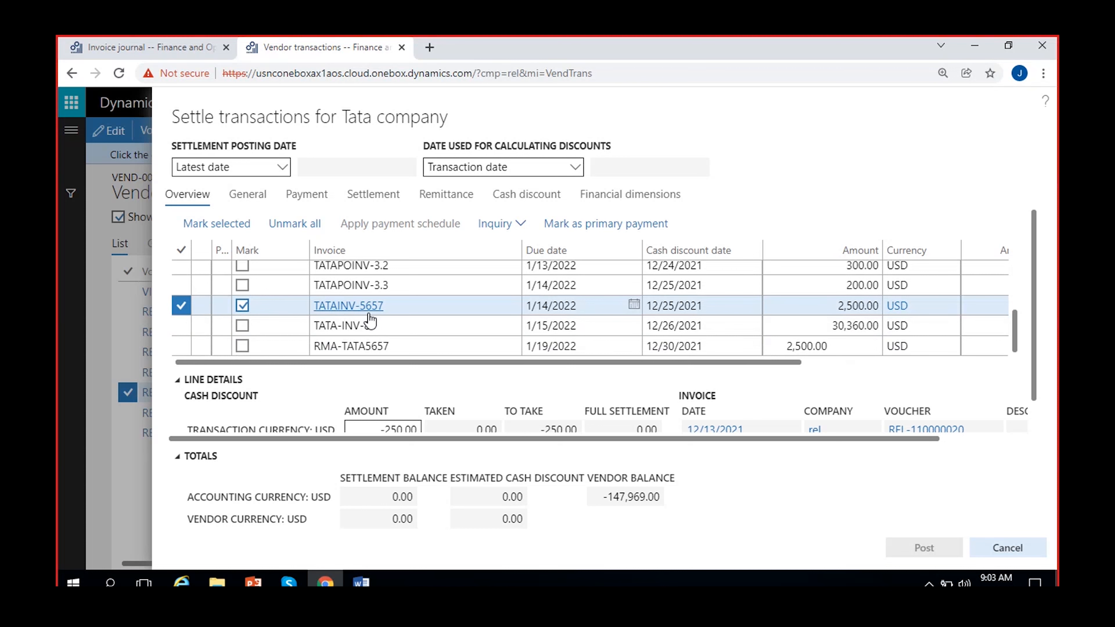
pyautogui.click(242, 346)
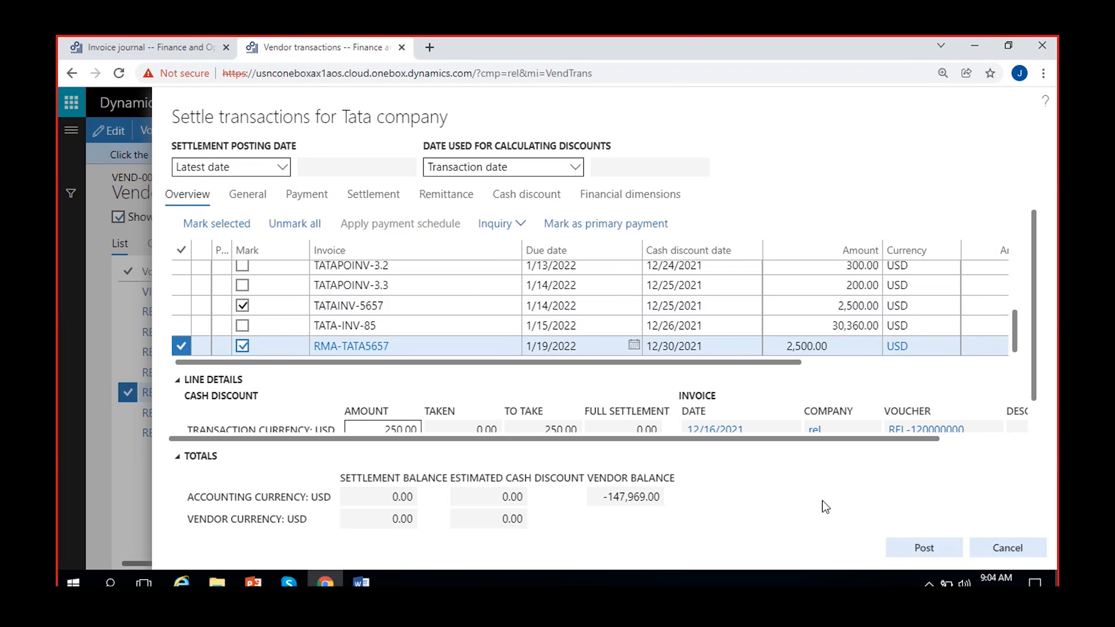
pyautogui.click(920, 550)
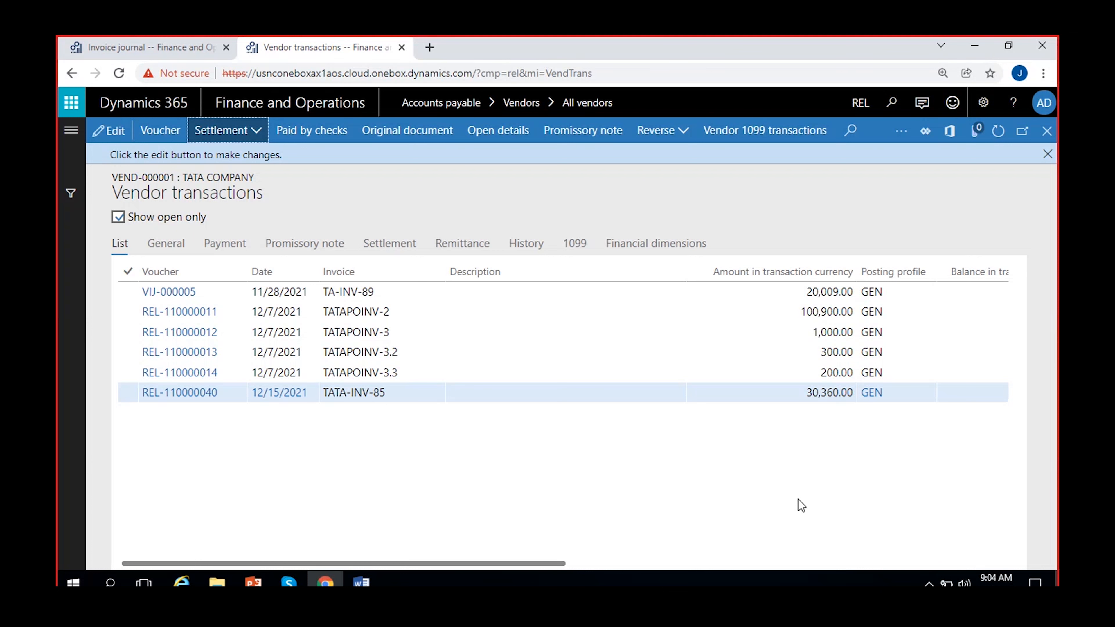
# Show all of Tata company's vendor transactions, including closed ones, and check the balance in transaction currency of RMA-TATA5657.
pyautogui.click(118, 217)
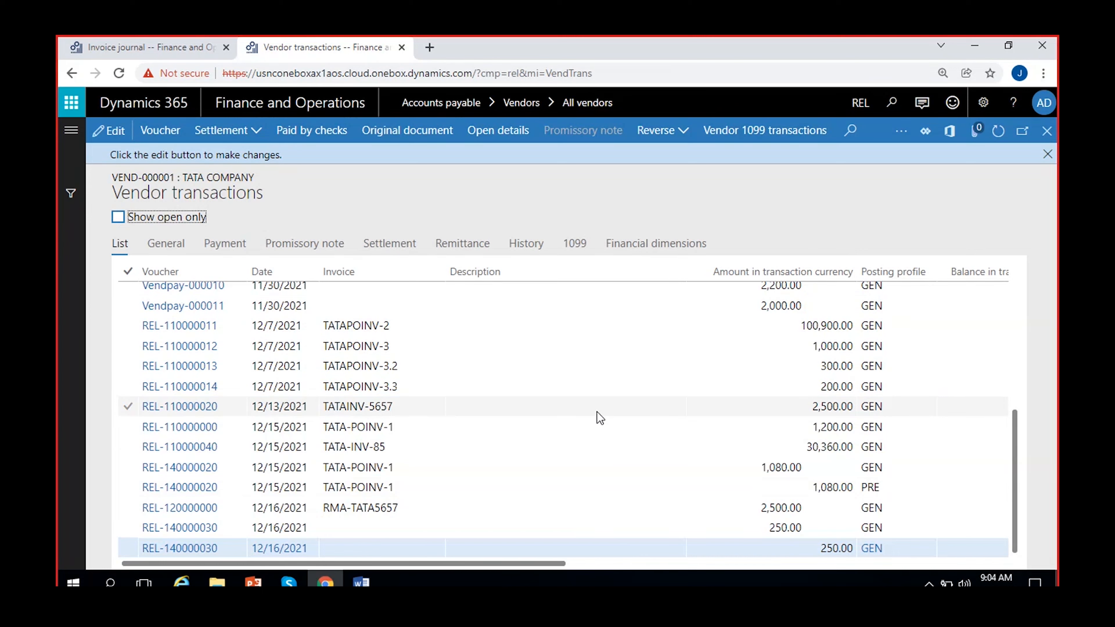
pyautogui.click(745, 501)
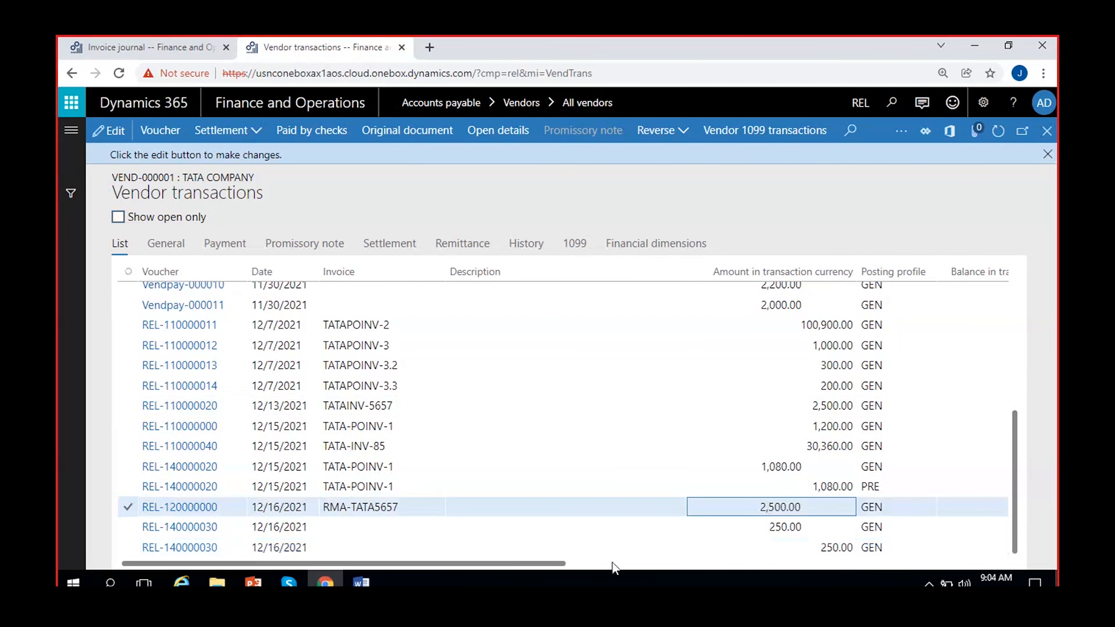
pyautogui.moveTo(514, 567); pyautogui.dragTo(734, 566)
pyautogui.click(635, 507)
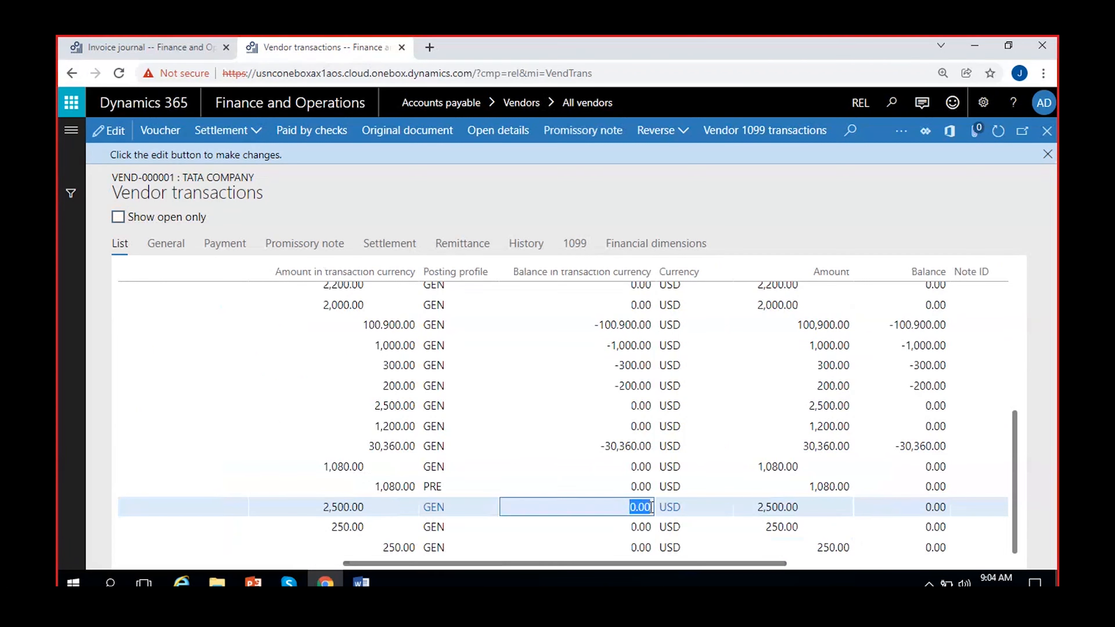
# Locate the original invoice TATAINV-5657 among the transactions and check its balance in transaction currency.
pyautogui.click(383, 398)
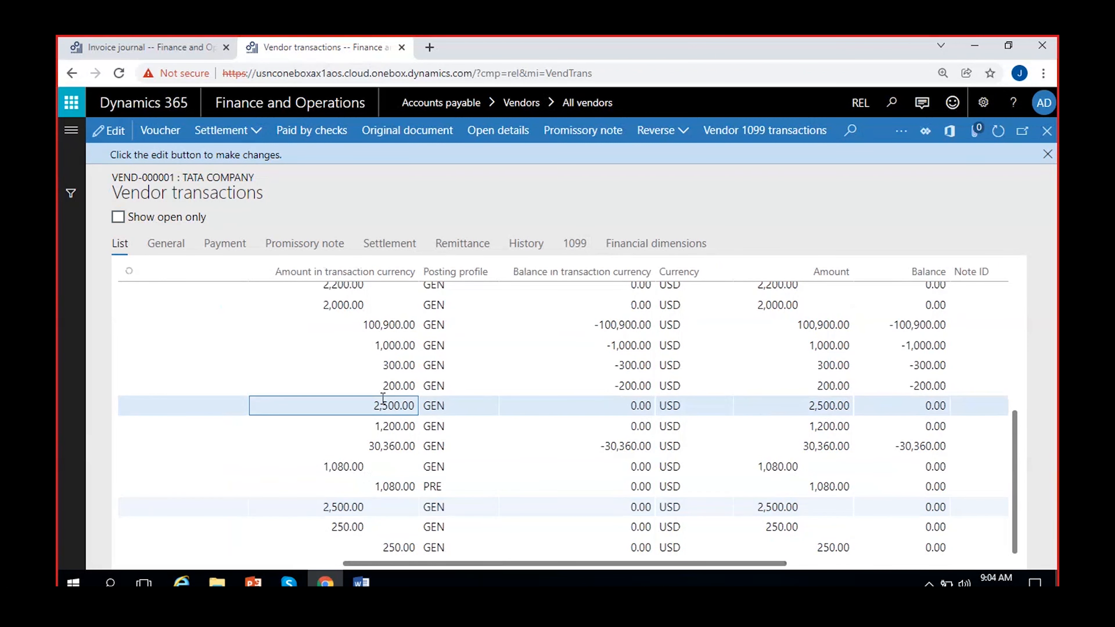
pyautogui.scroll(3, 632, 408)
pyautogui.click(636, 406)
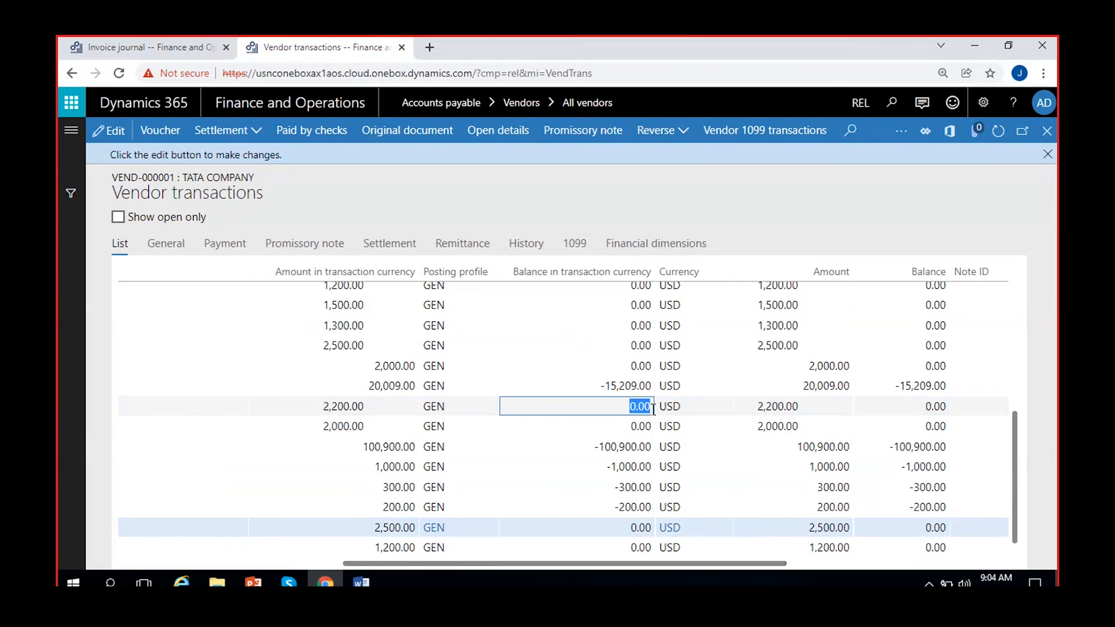
pyautogui.scroll(1, 364, 470)
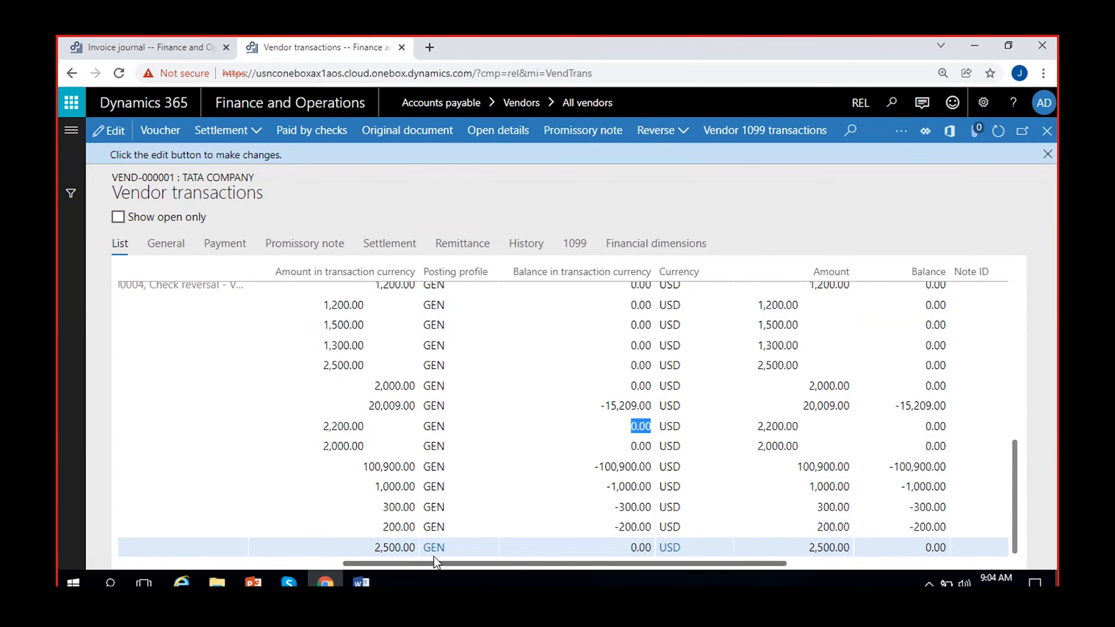
pyautogui.moveTo(434, 557); pyautogui.dragTo(136, 552)
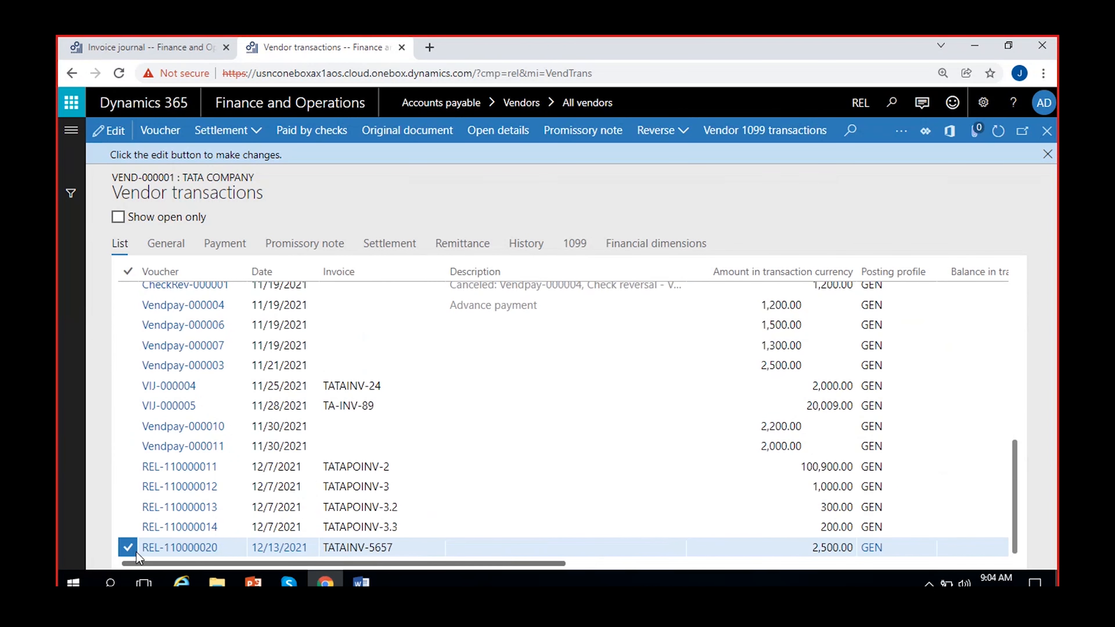
pyautogui.scroll(-5, 507, 423)
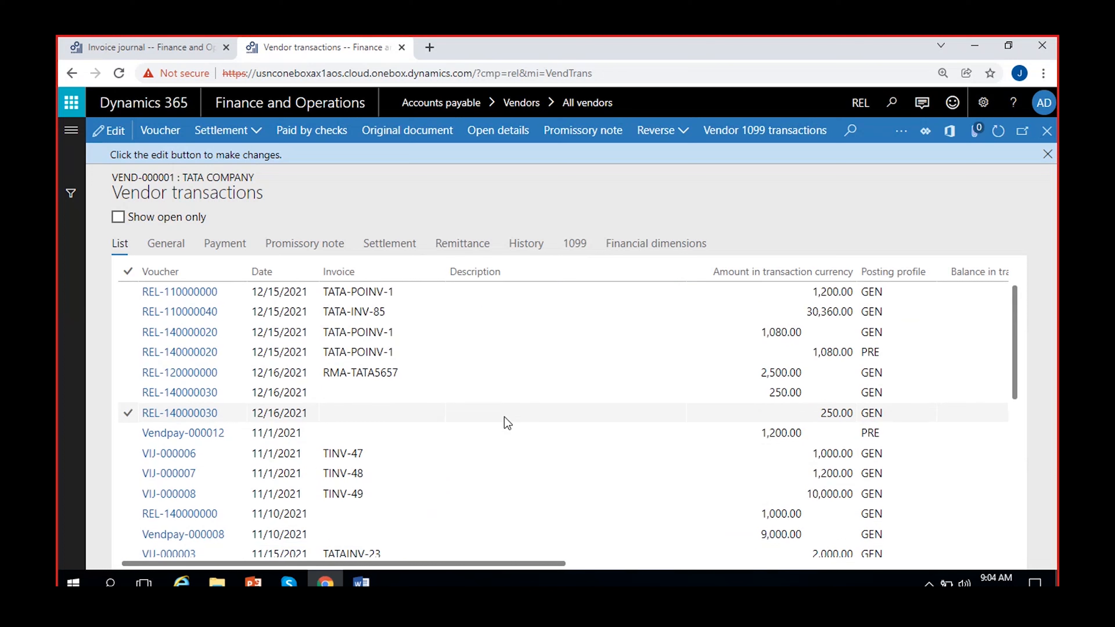
pyautogui.click(445, 377)
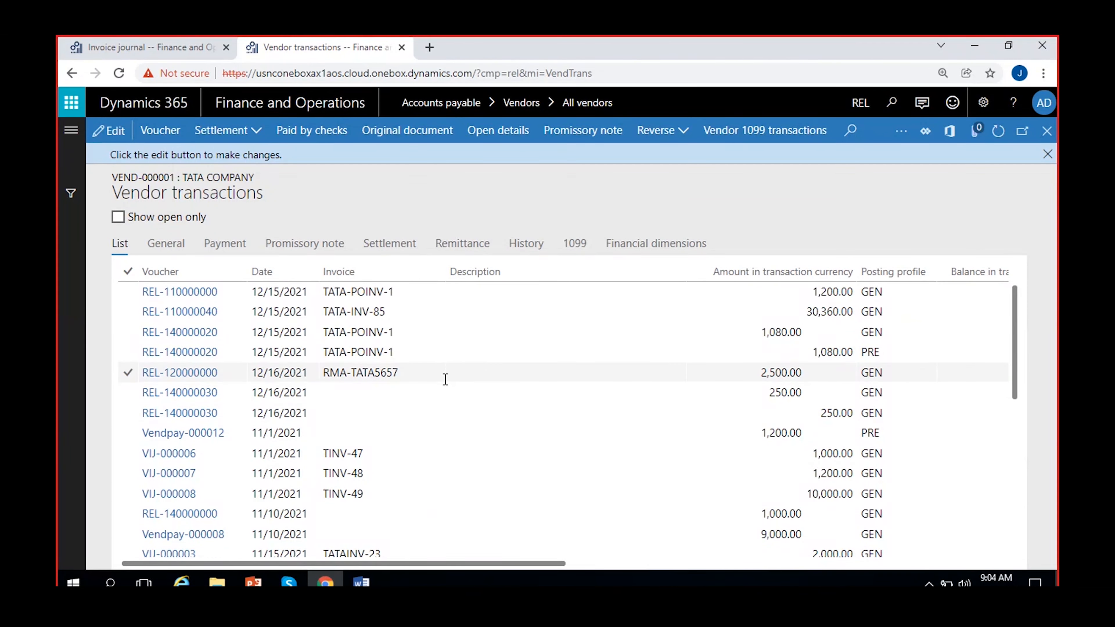
pyautogui.scroll(-10, 445, 379)
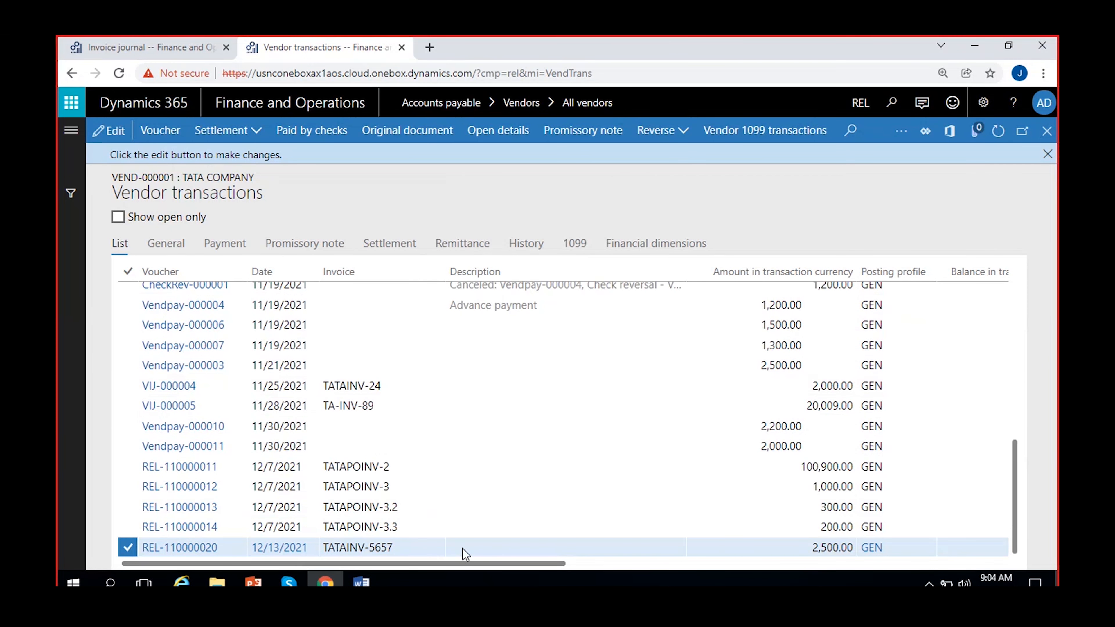
pyautogui.click(686, 566)
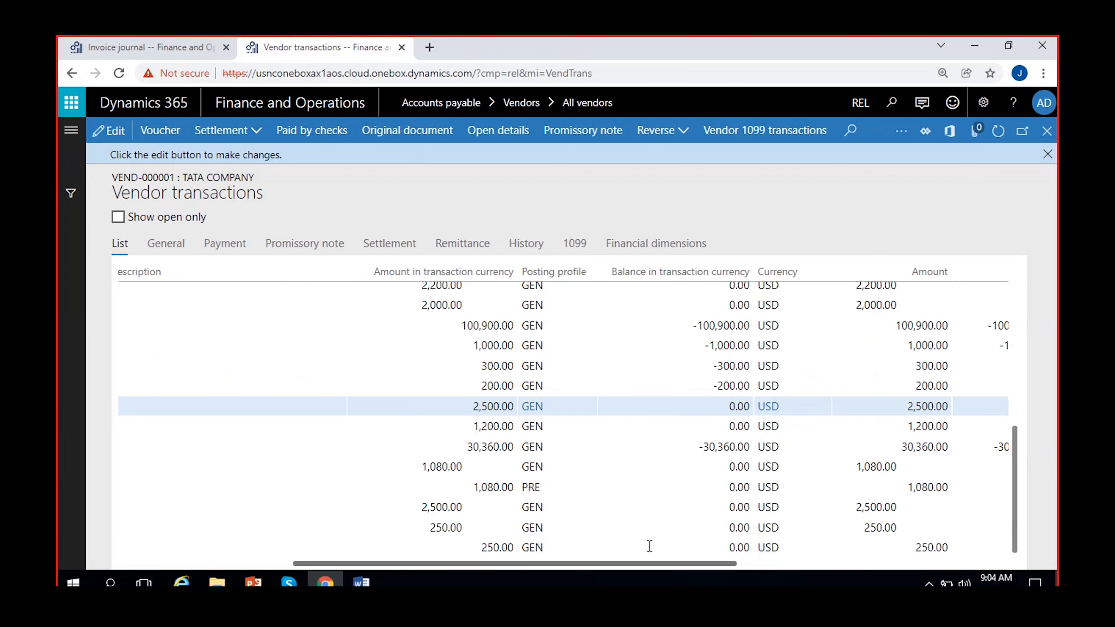
pyautogui.click(740, 406)
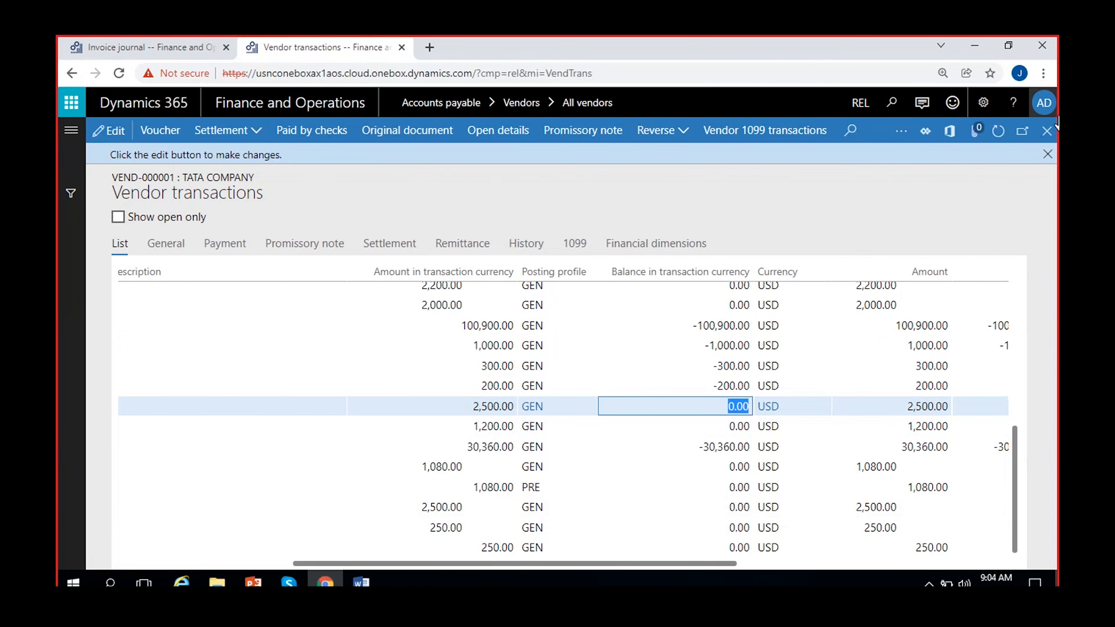
# Close the vendor transactions to return to the all vendors list, and widen its Phone column.
pyautogui.click(1047, 154)
pyautogui.click(1046, 133)
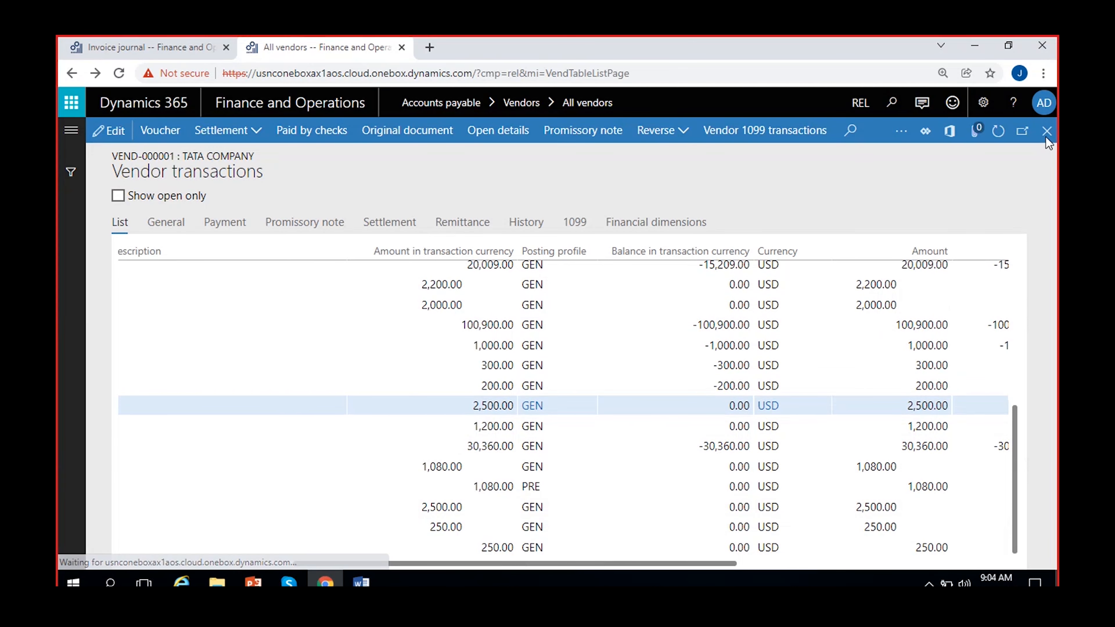
pyautogui.click(1048, 245)
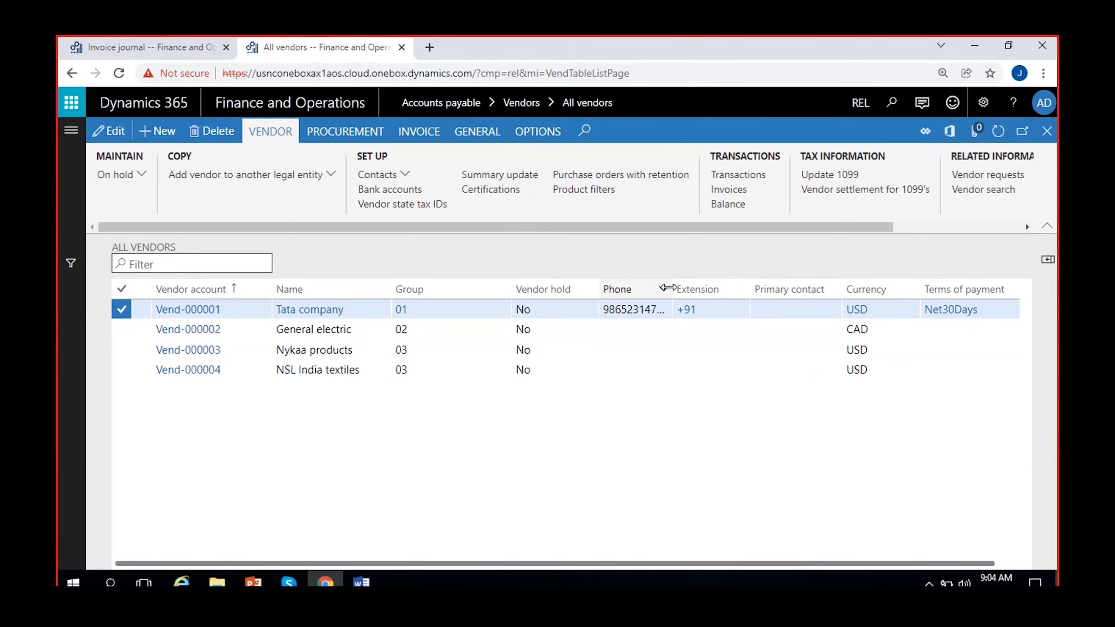
pyautogui.moveTo(665, 288); pyautogui.dragTo(722, 289)
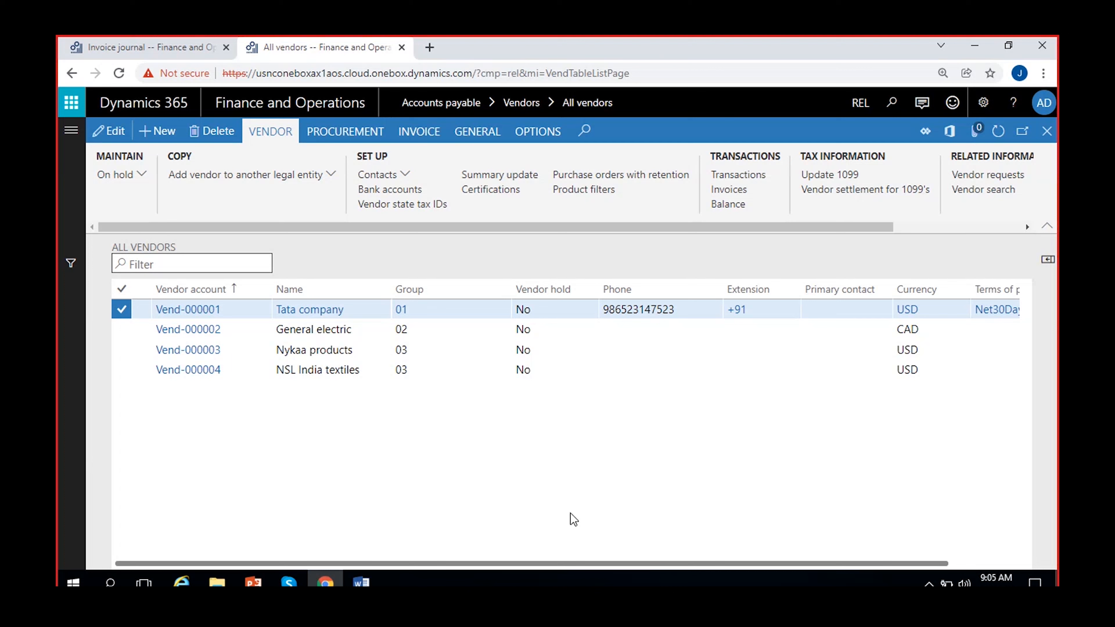
# Go back to the invoice journal of PO-000013 and close it to return to the list of all purchase orders.
pyautogui.click(155, 49)
pyautogui.click(1040, 107)
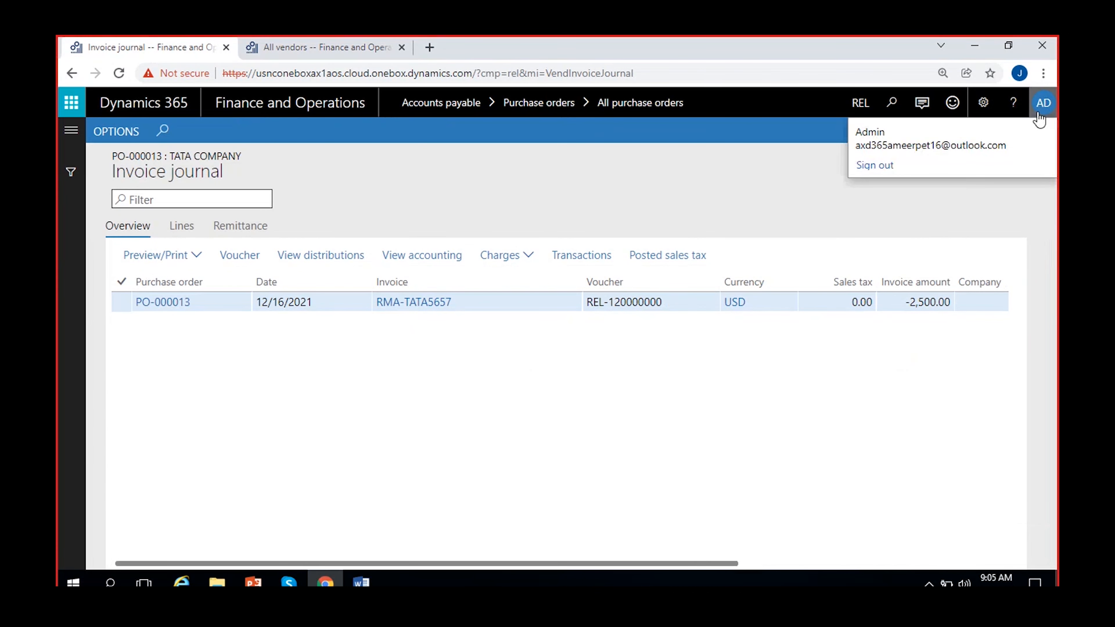
pyautogui.click(952, 213)
pyautogui.click(1046, 133)
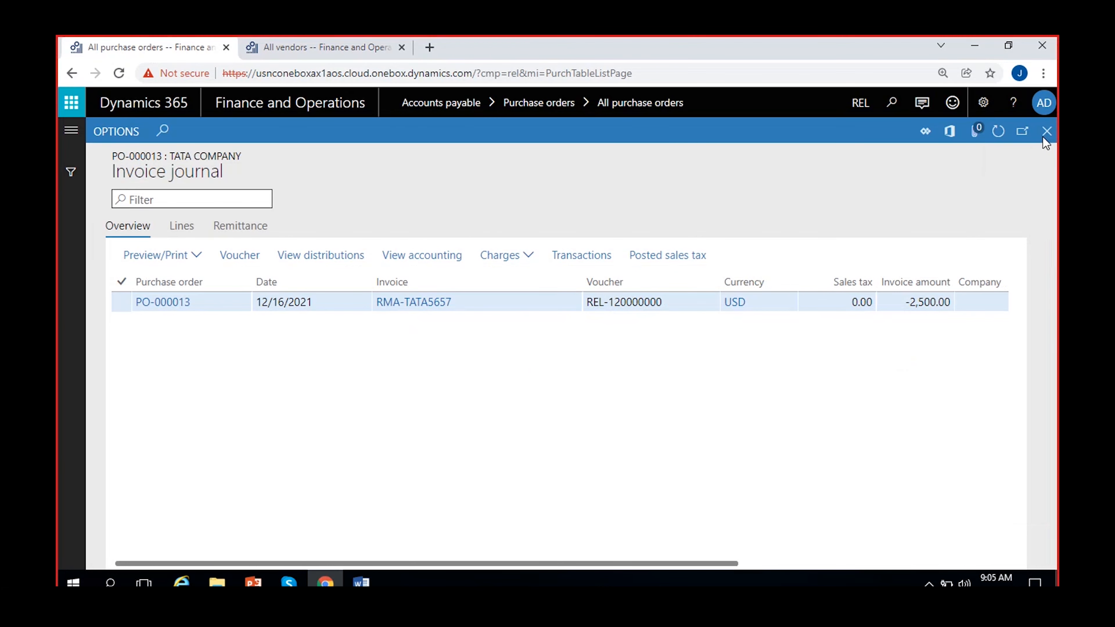
pyautogui.click(1044, 134)
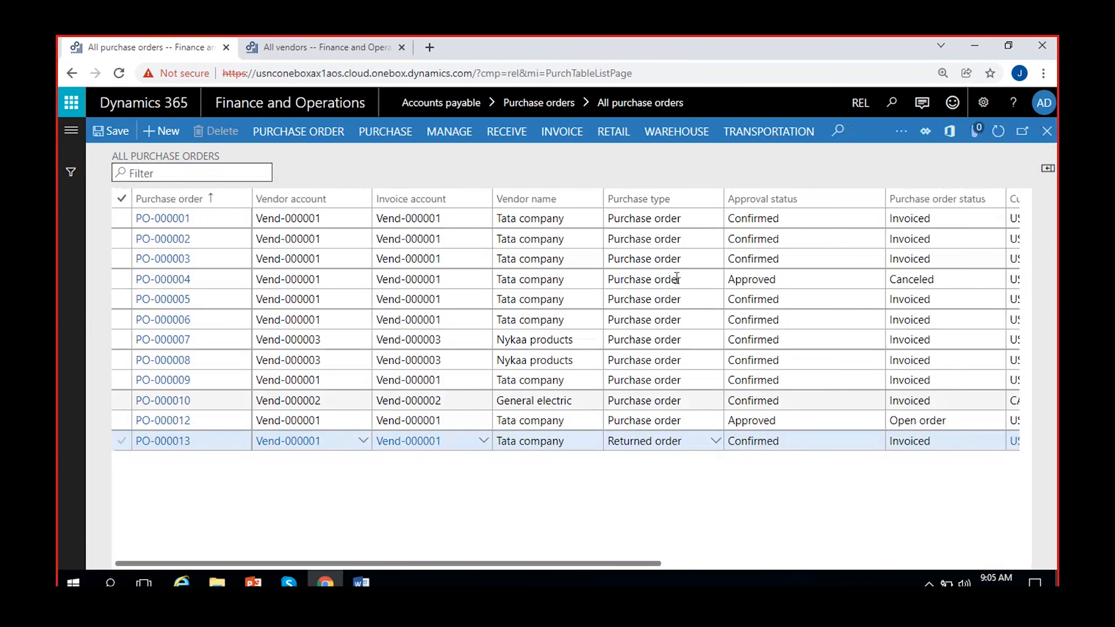
# Check the purchase type and the purchase order status of return order PO-000013.
pyautogui.click(680, 441)
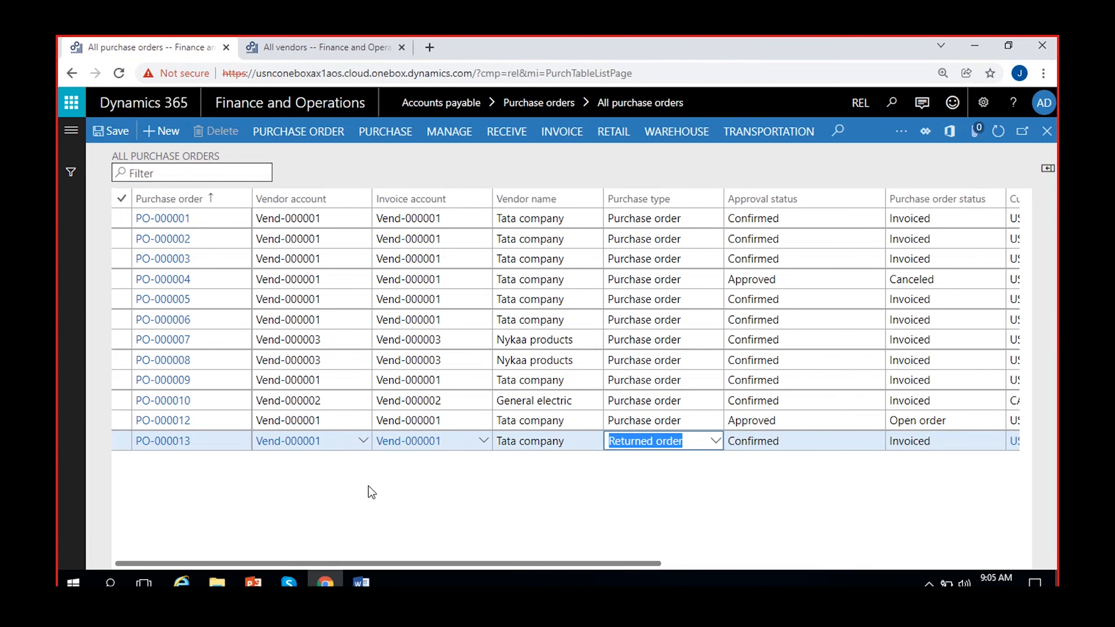
pyautogui.click(690, 442)
pyautogui.click(690, 444)
pyautogui.moveTo(569, 556); pyautogui.dragTo(647, 553)
pyautogui.click(831, 441)
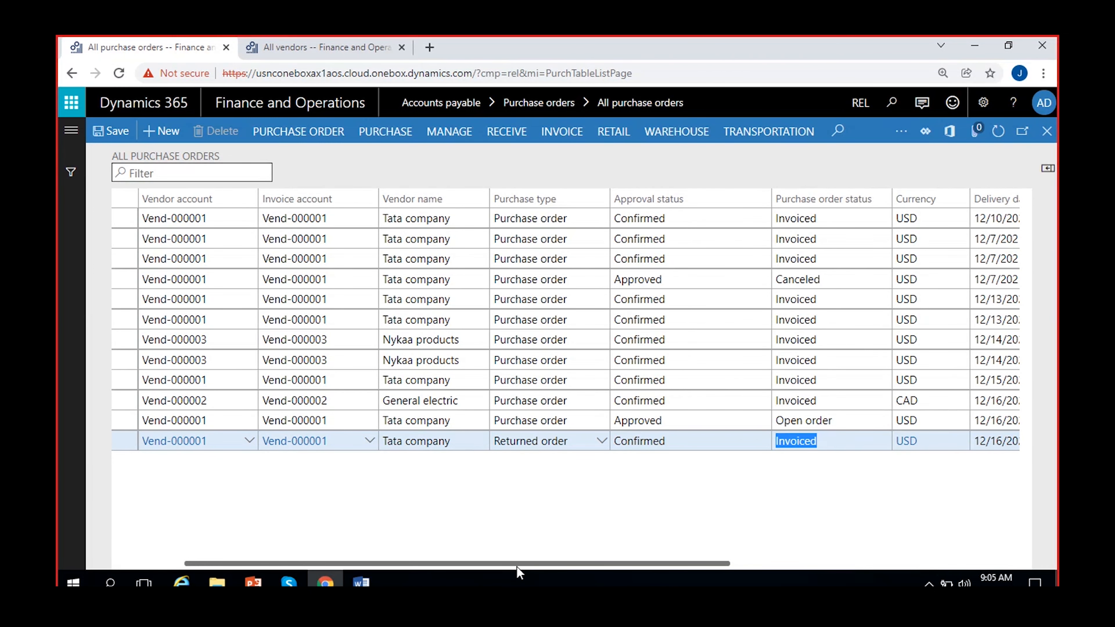
pyautogui.moveTo(516, 565); pyautogui.dragTo(350, 563)
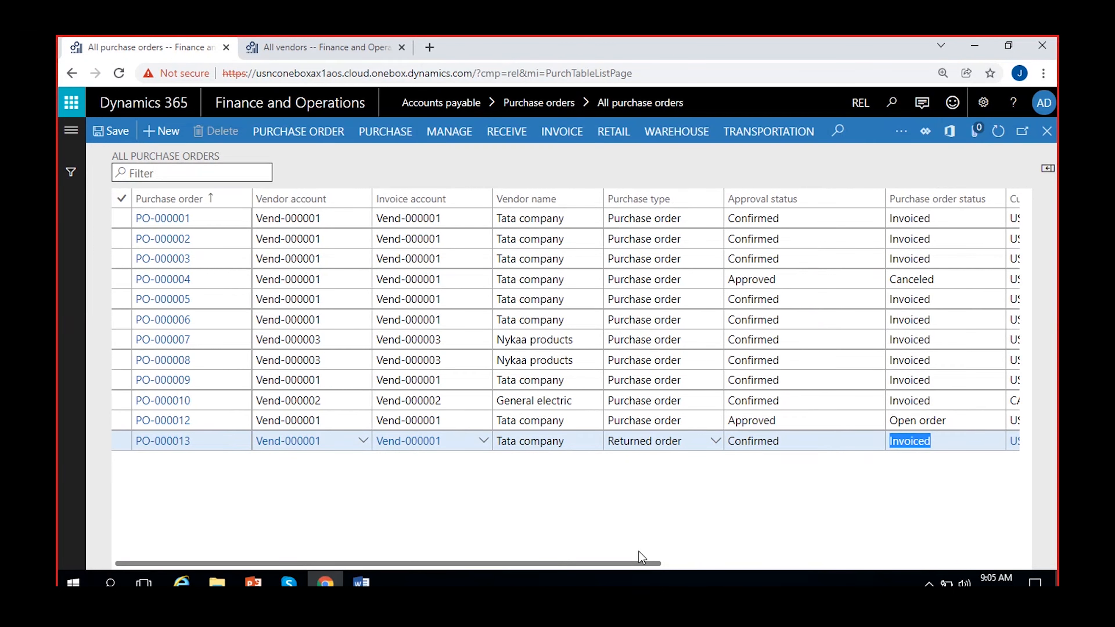
# Switch to the course content document in Word and look through its list of vendor and purchasing topics.
pyautogui.click(361, 582)
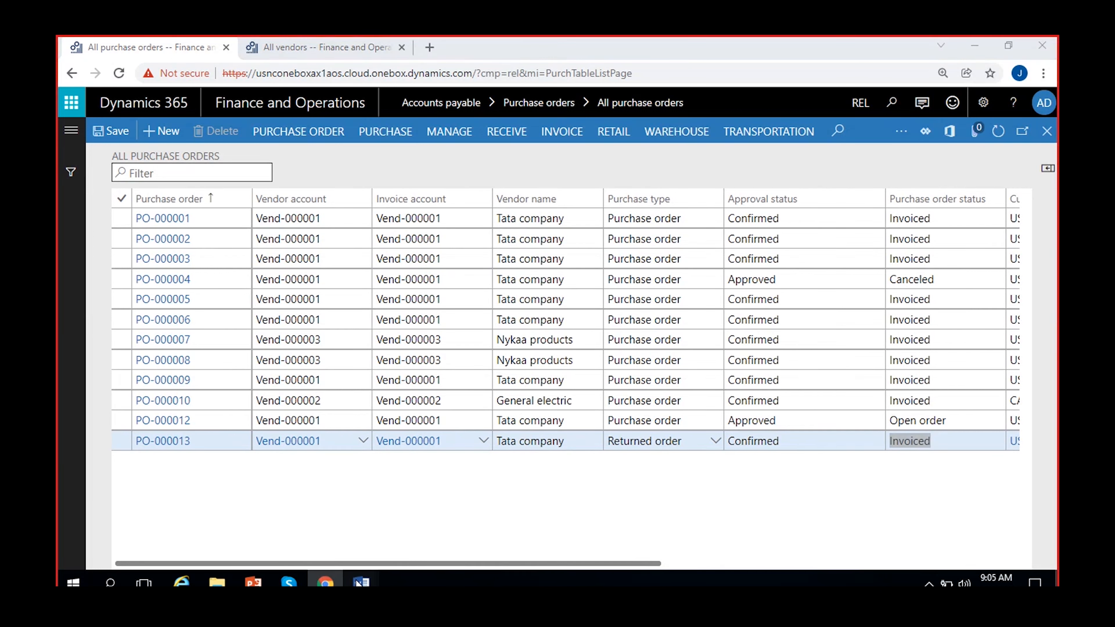
pyautogui.scroll(-3, 400, 461)
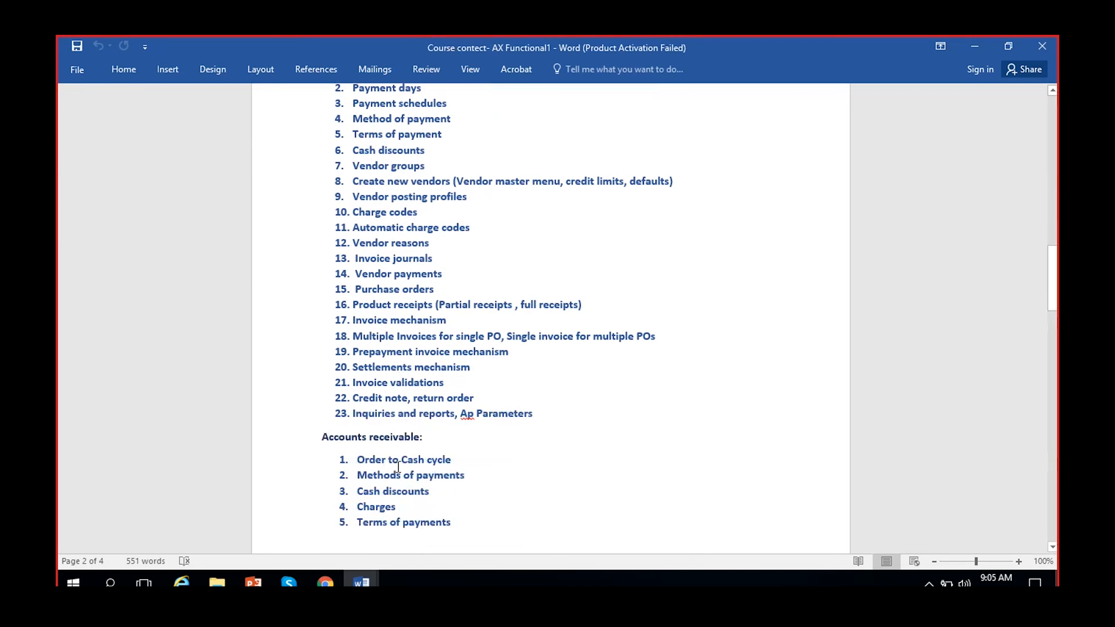
# Highlight the "Invoice validations" topic in the accounts payable list of the course content document.
pyautogui.moveTo(455, 381); pyautogui.dragTo(354, 383)
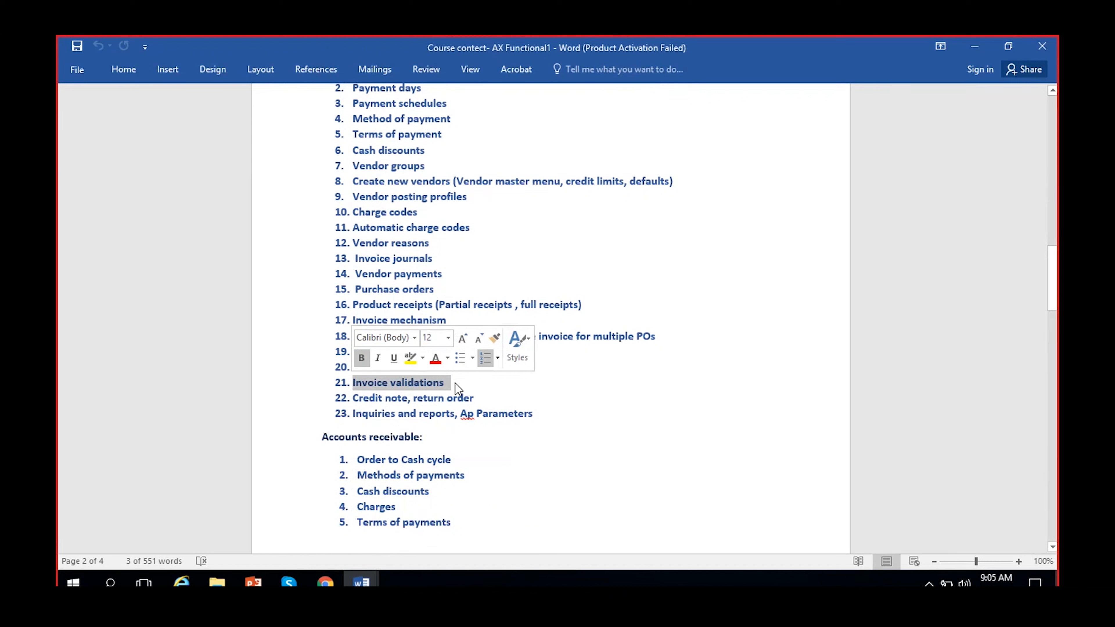
pyautogui.click(455, 383)
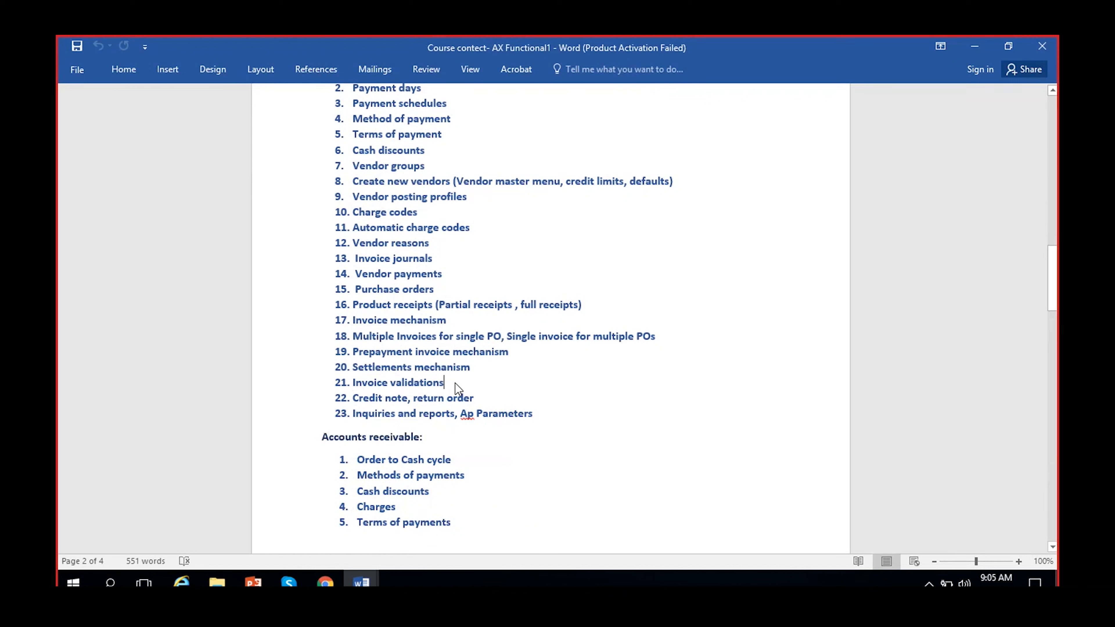
pyautogui.moveTo(455, 384); pyautogui.dragTo(353, 383)
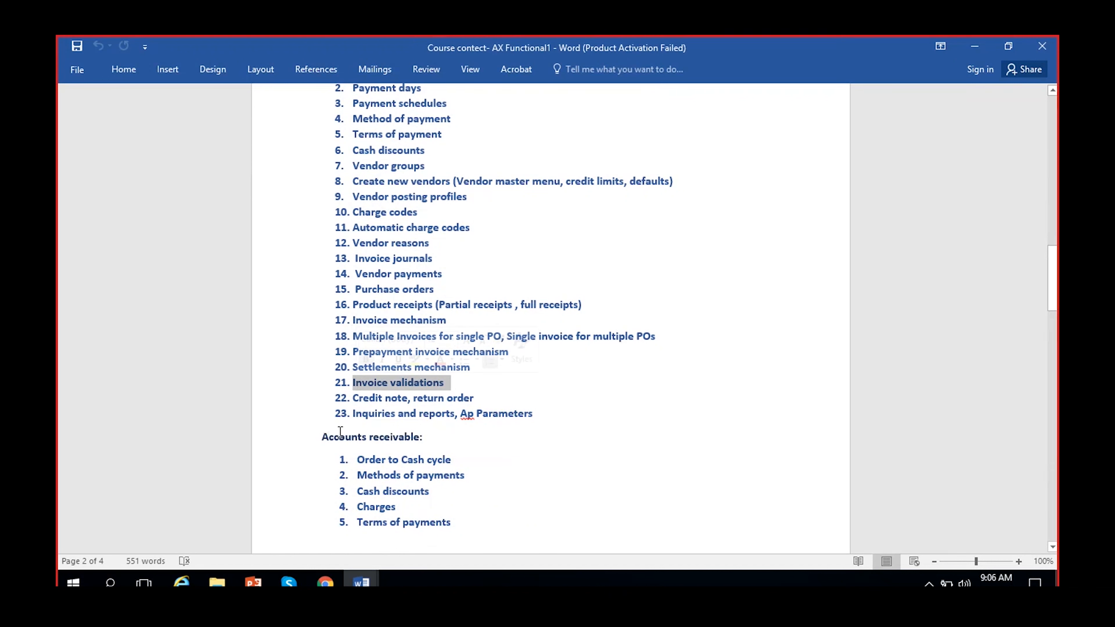
# Highlight the "Inquiries and reports, Ap Parameters" topic and look through the remaining accounts payable and accounts receivable topics.
pyautogui.moveTo(535, 418); pyautogui.dragTo(356, 423)
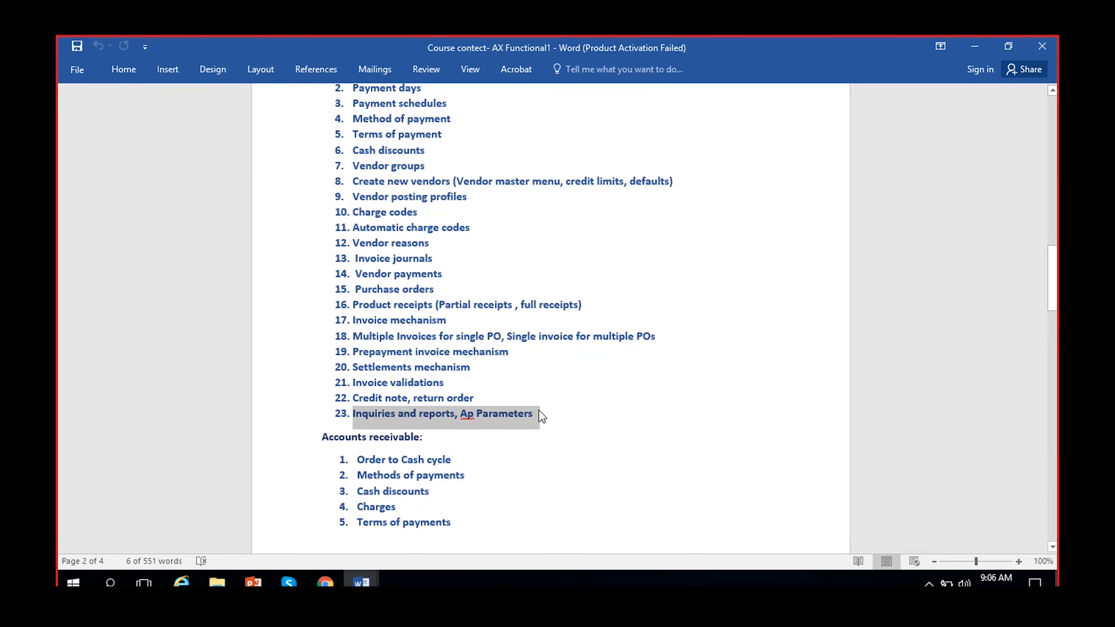
pyautogui.scroll(-2, 541, 413)
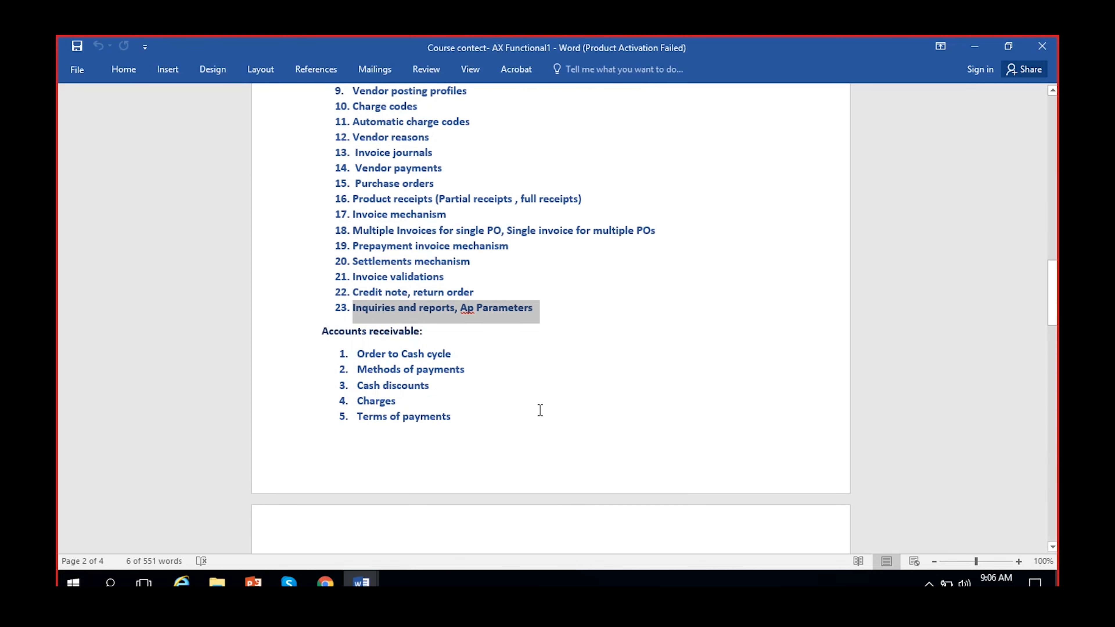
pyautogui.scroll(3, 540, 410)
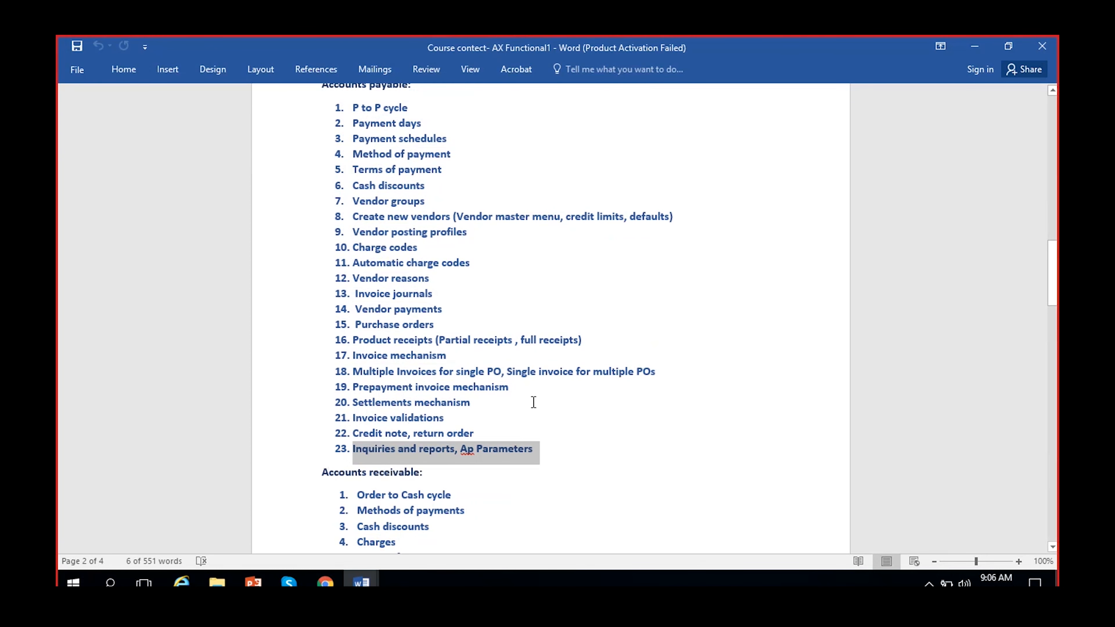
pyautogui.scroll(-2, 560, 427)
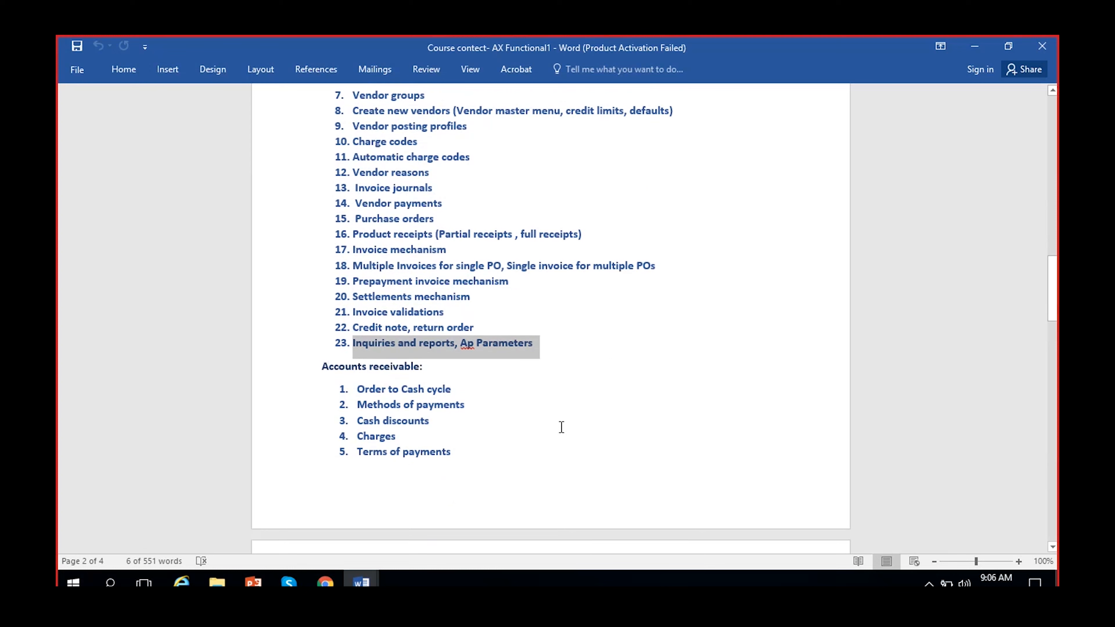
pyautogui.scroll(-3, 508, 426)
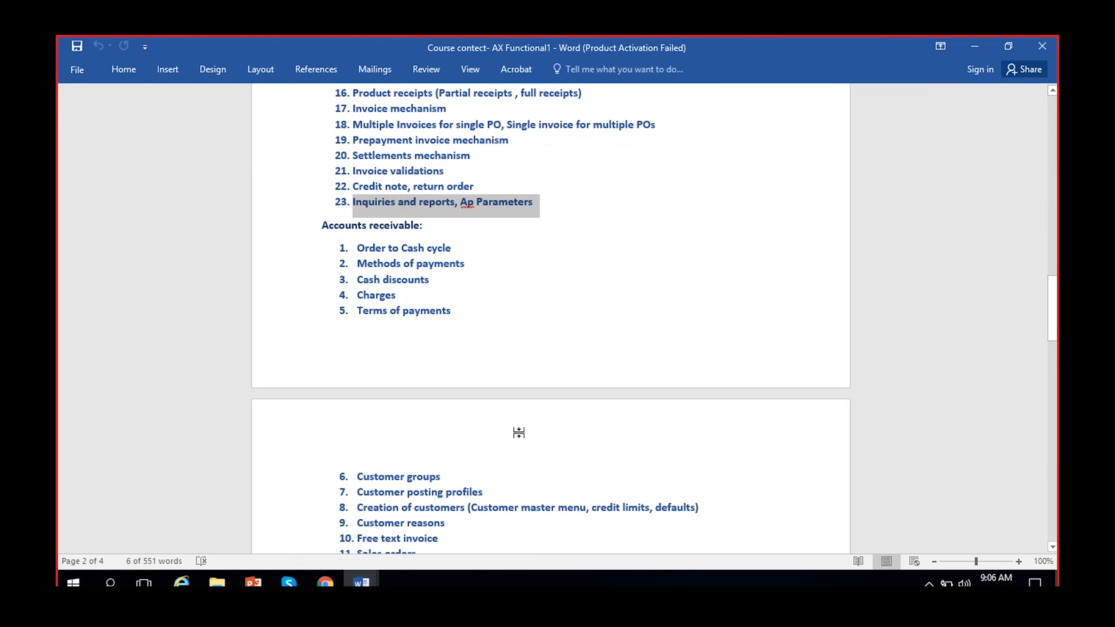
pyautogui.scroll(2, 520, 428)
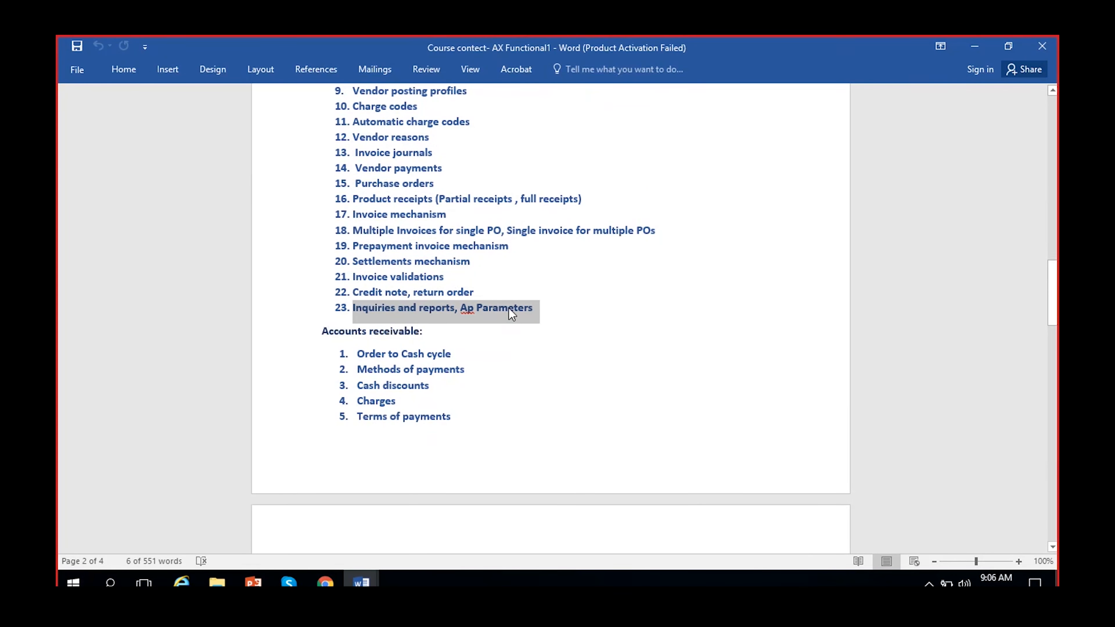